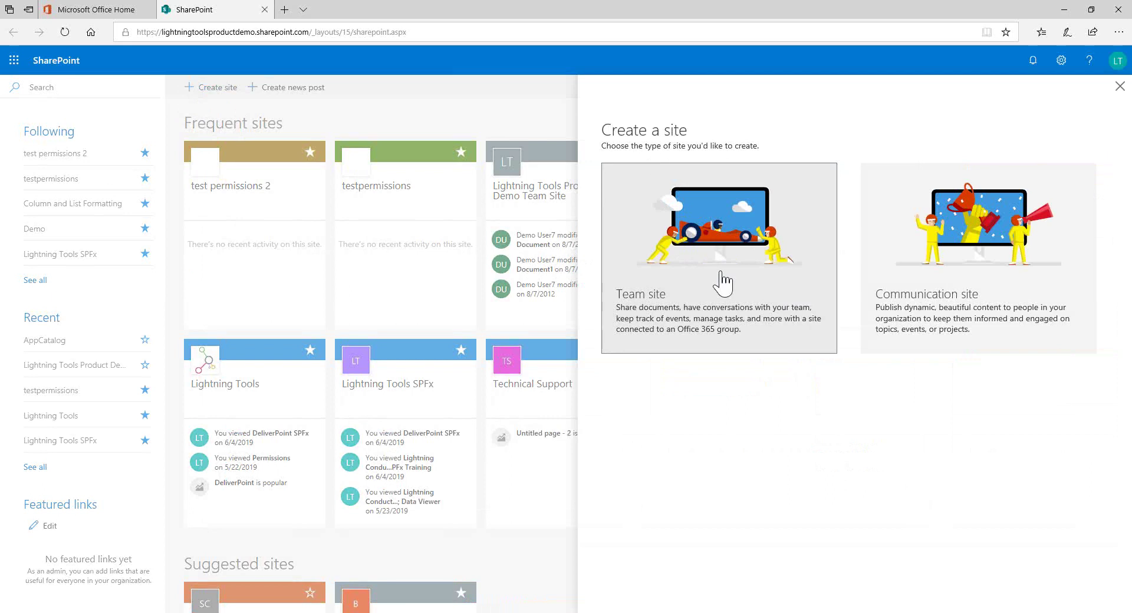
Set up a team site named "SharePoint Permissions Webinar" with private access for members only, and continue to adding group members.
click(719, 268)
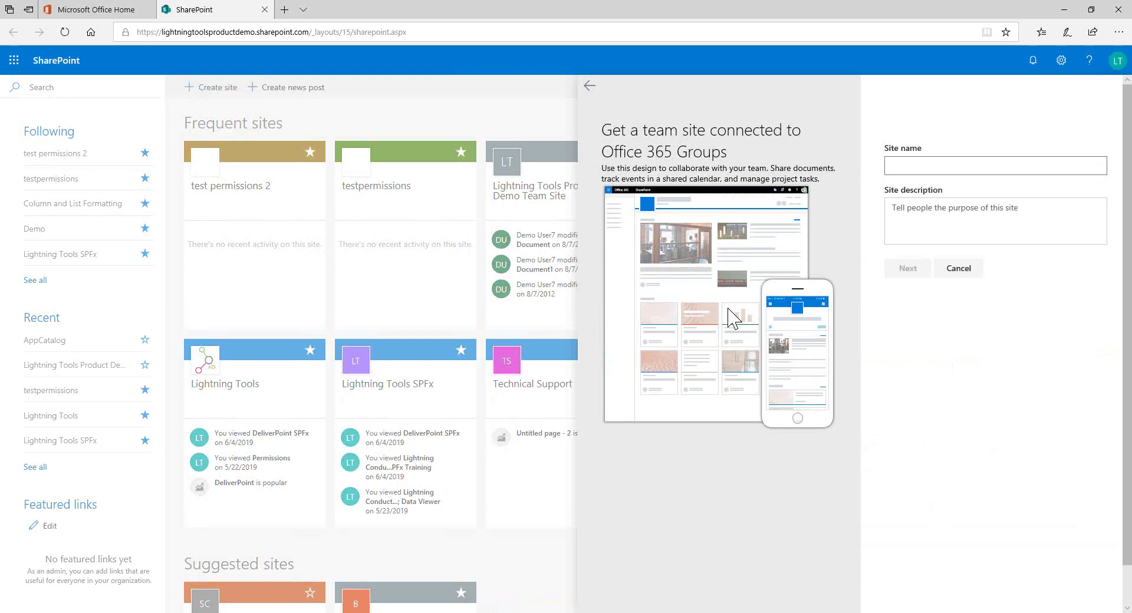
text(Sh)
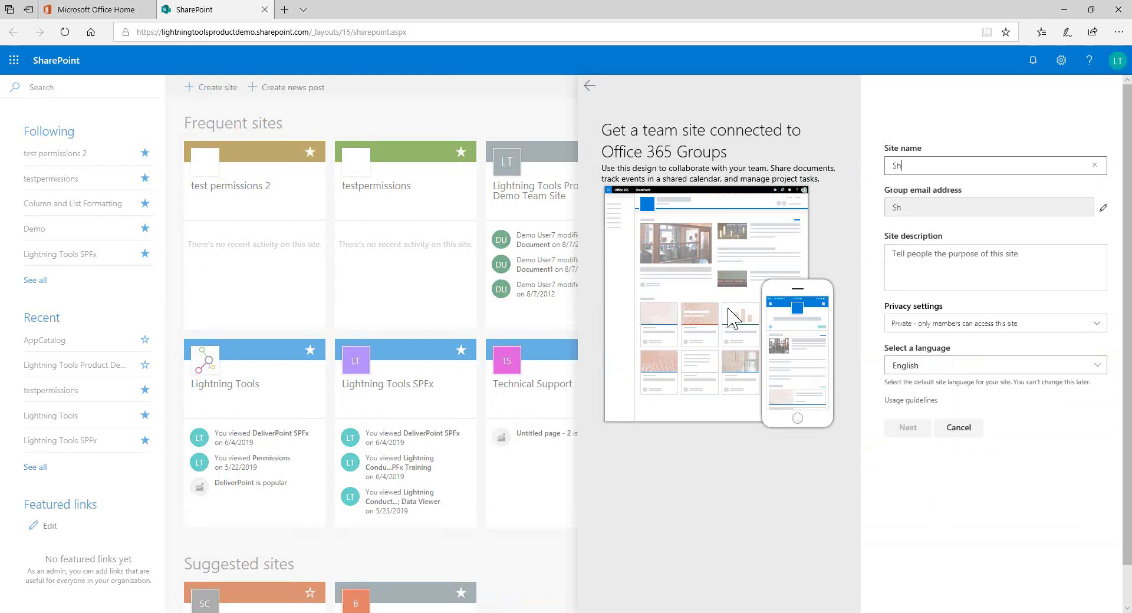
text(arePoint Permissions Webinar)
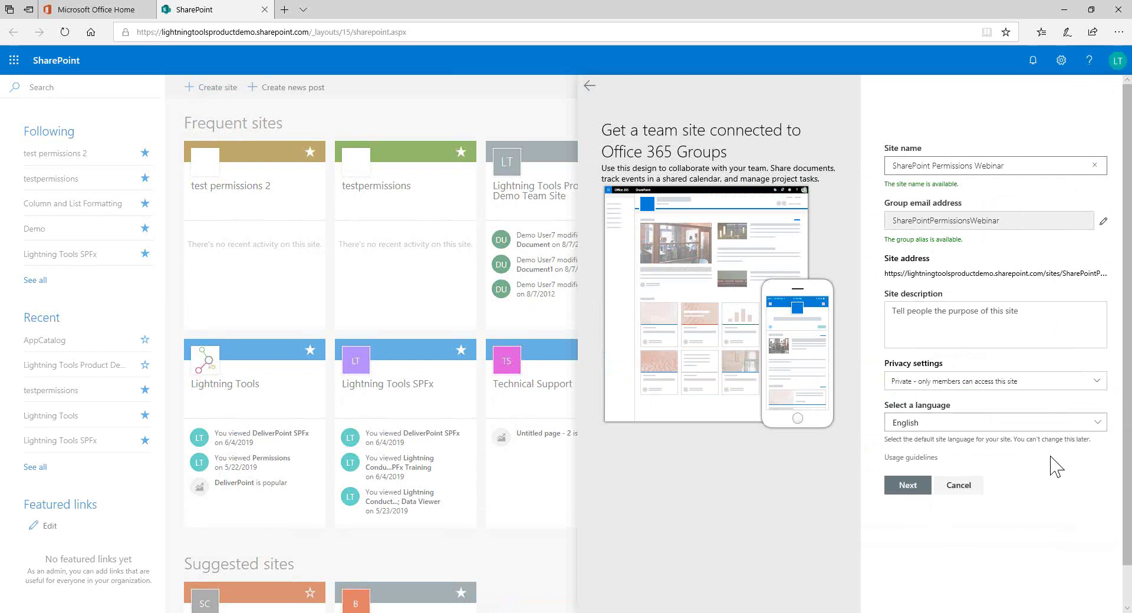
click(987, 388)
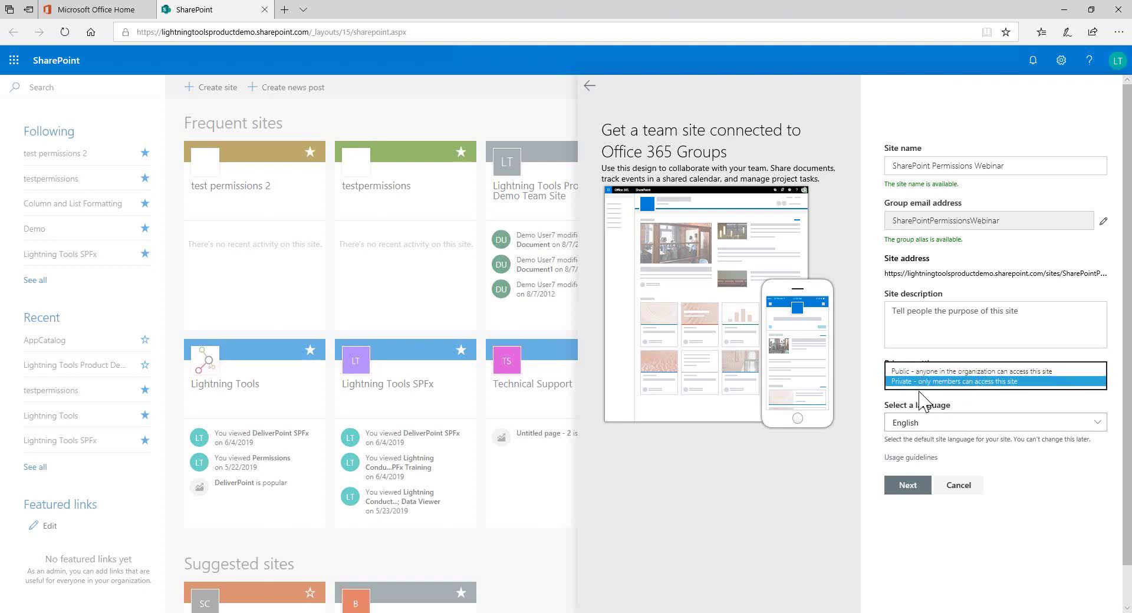
click(990, 382)
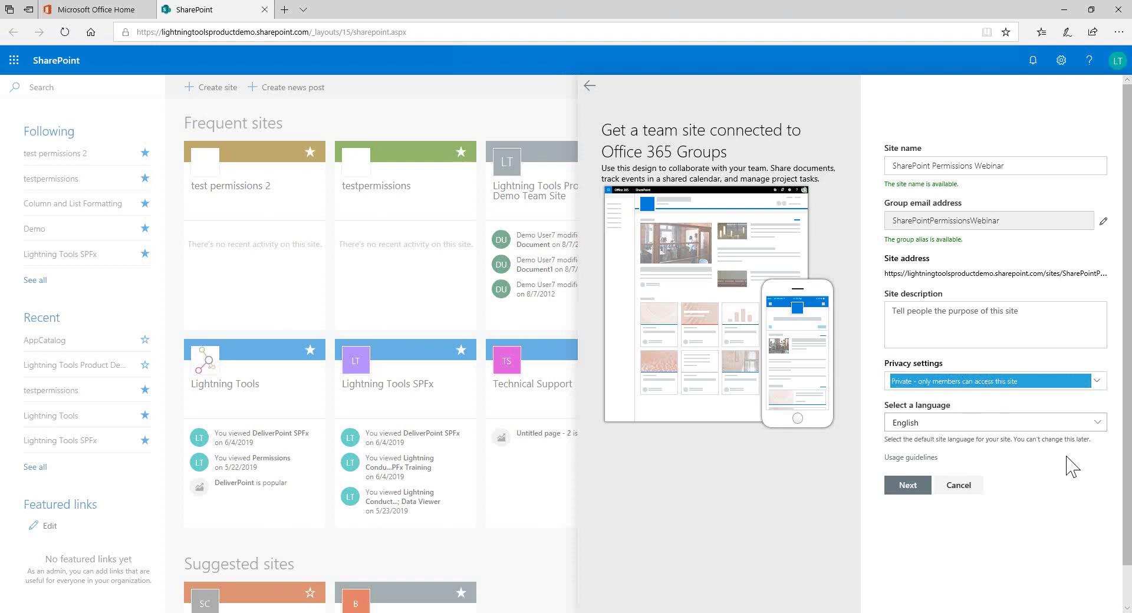
click(906, 487)
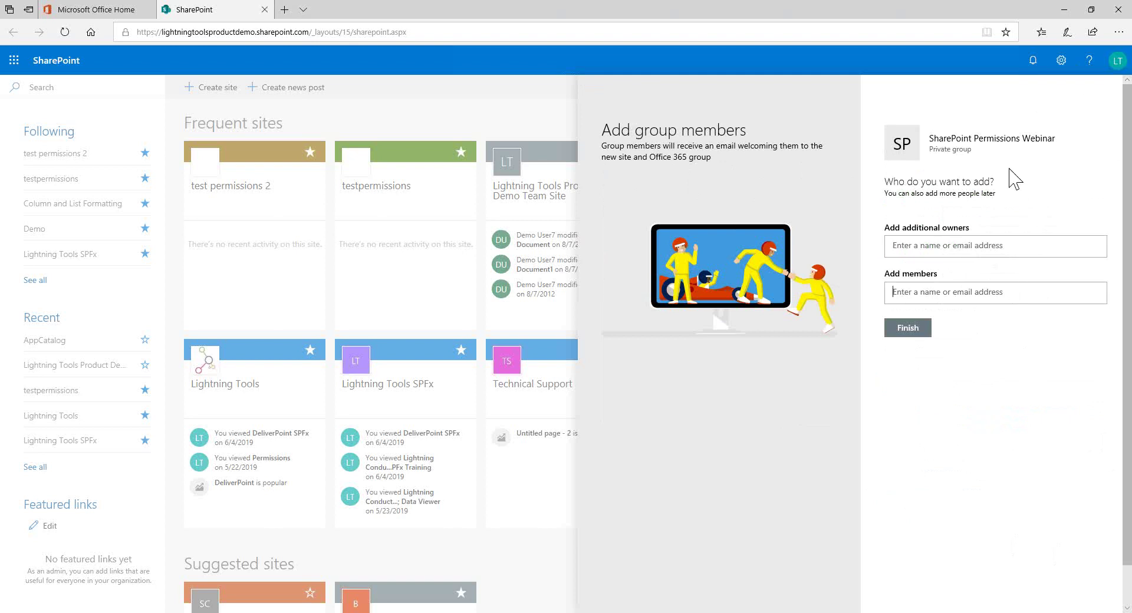
text(sales)
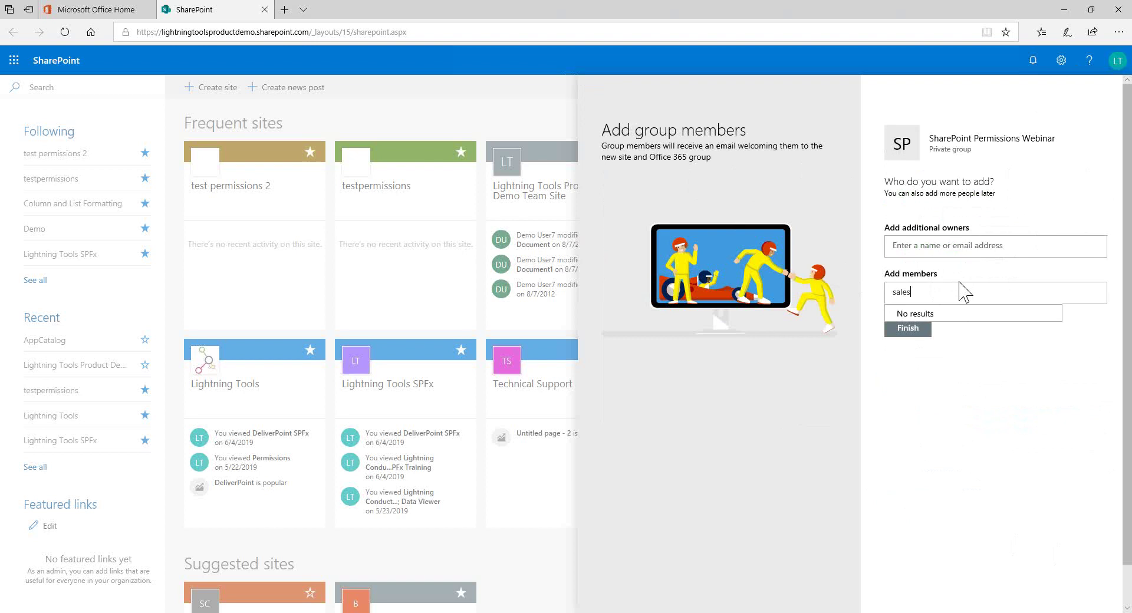
click(1003, 432)
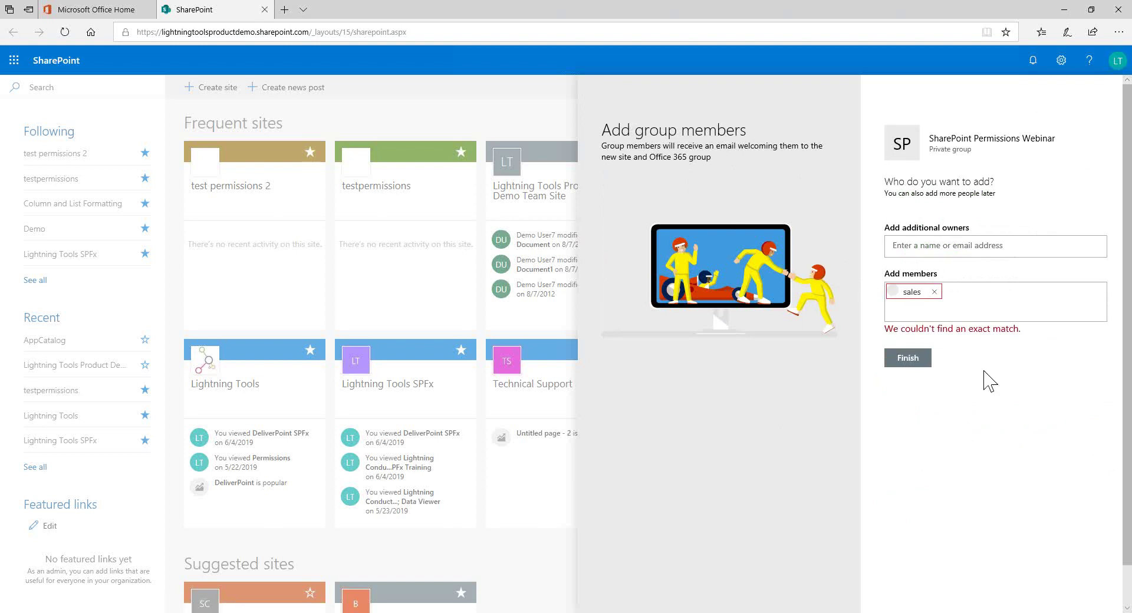
click(934, 292)
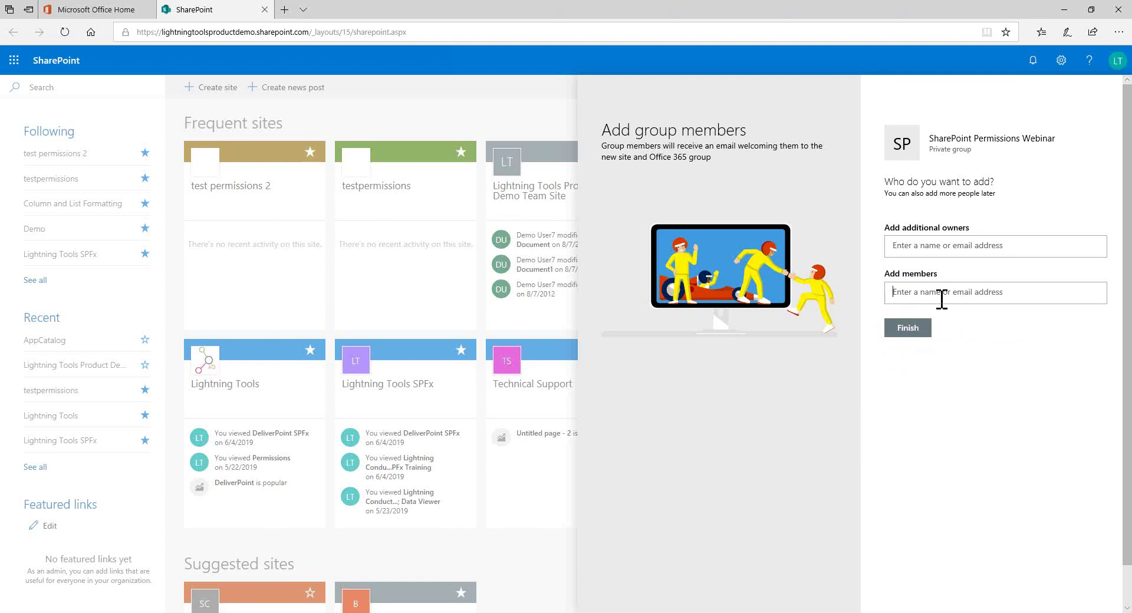
Add Demo User5 and Demo User6 as group members and finish creating the site.
text(demo)
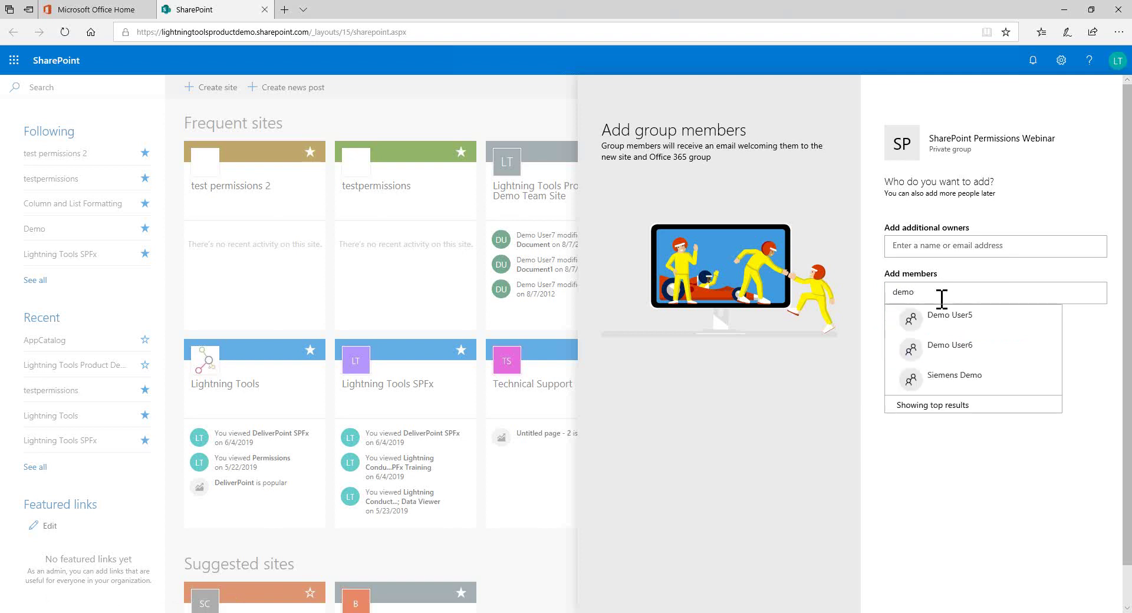
click(970, 318)
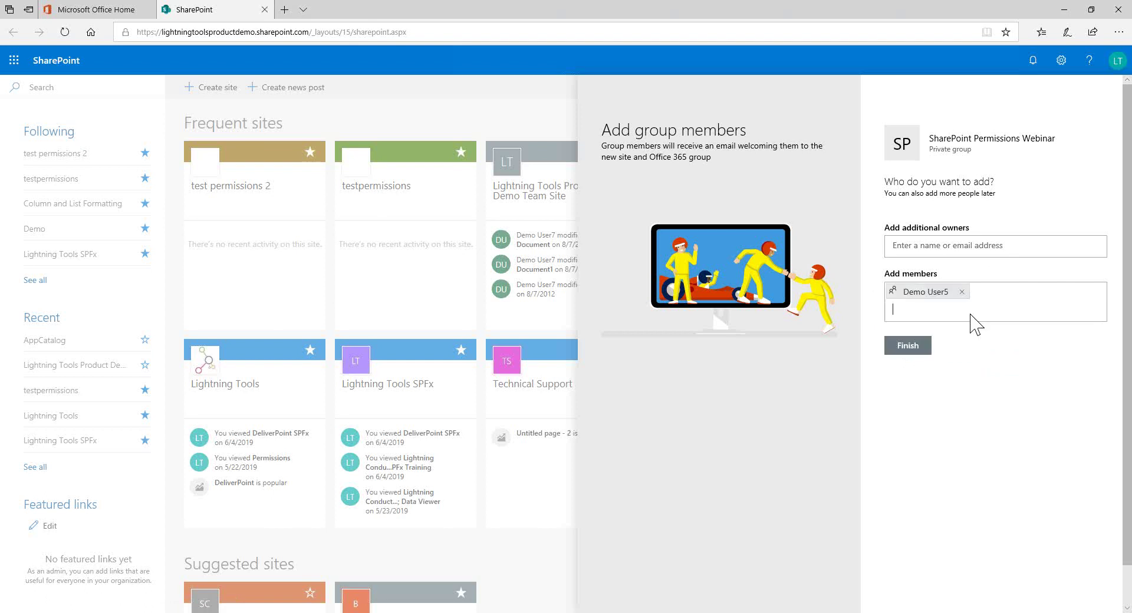
text(demo)
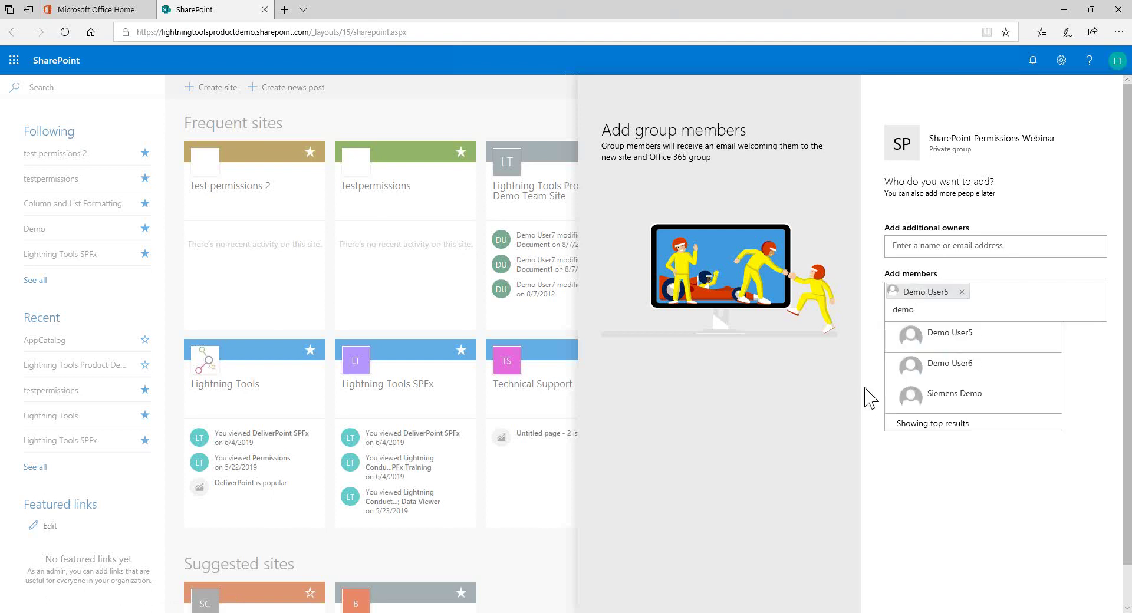
click(996, 371)
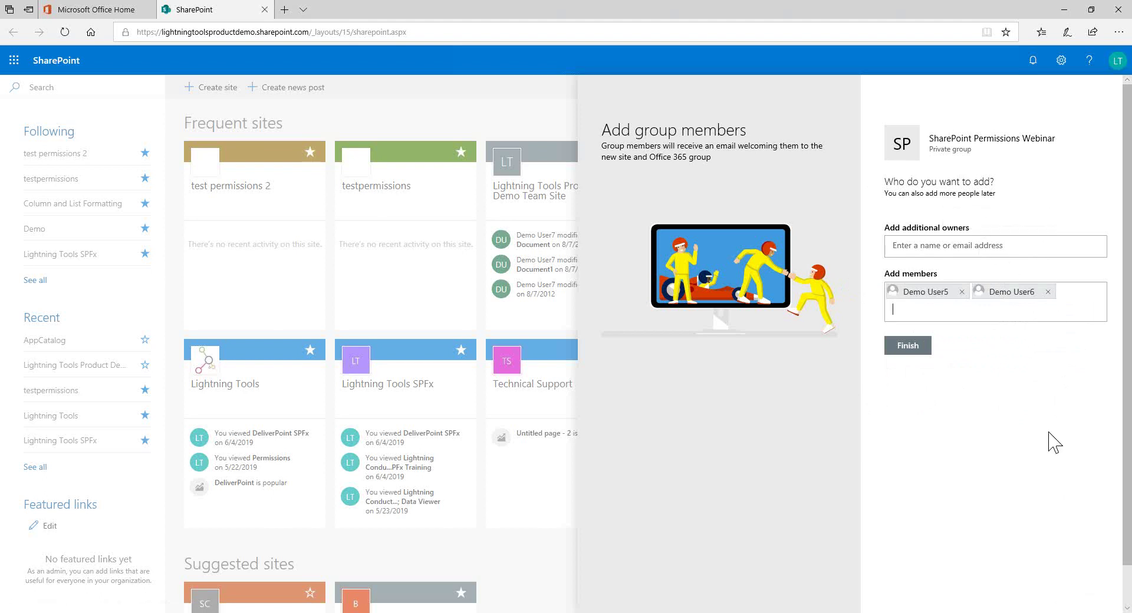
click(908, 345)
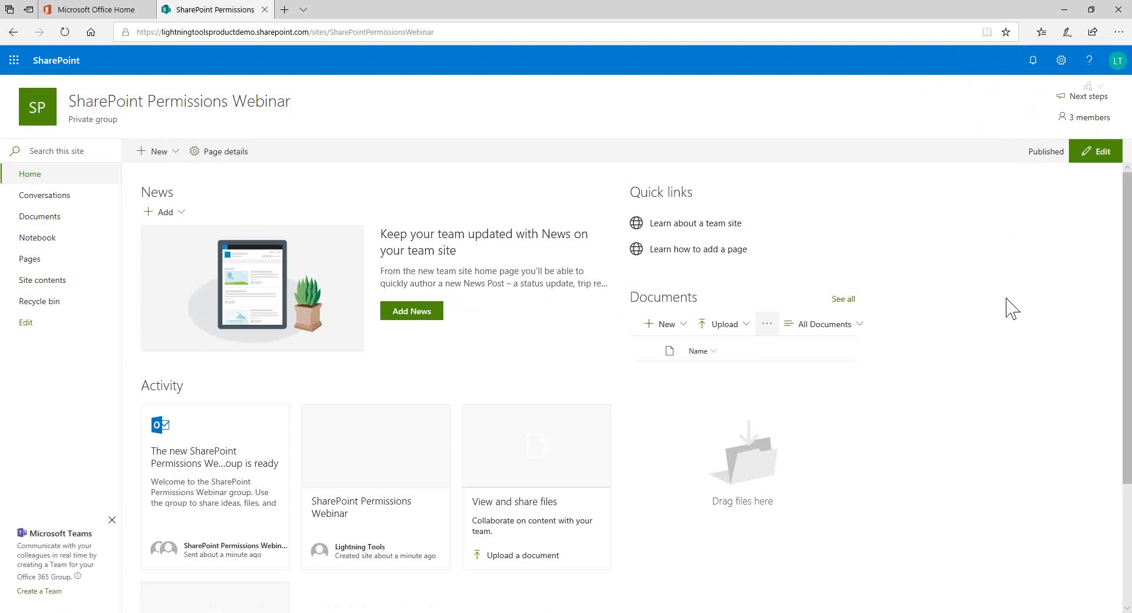
Add Demo User4 to the site's group membership, save, and close the membership pane.
click(1081, 121)
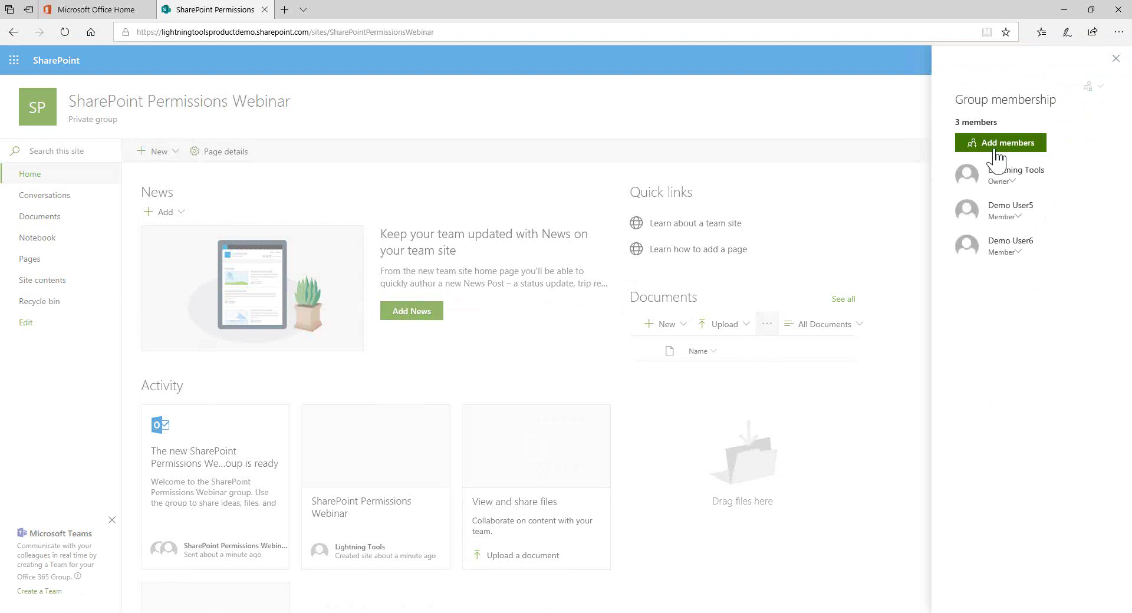
click(1038, 148)
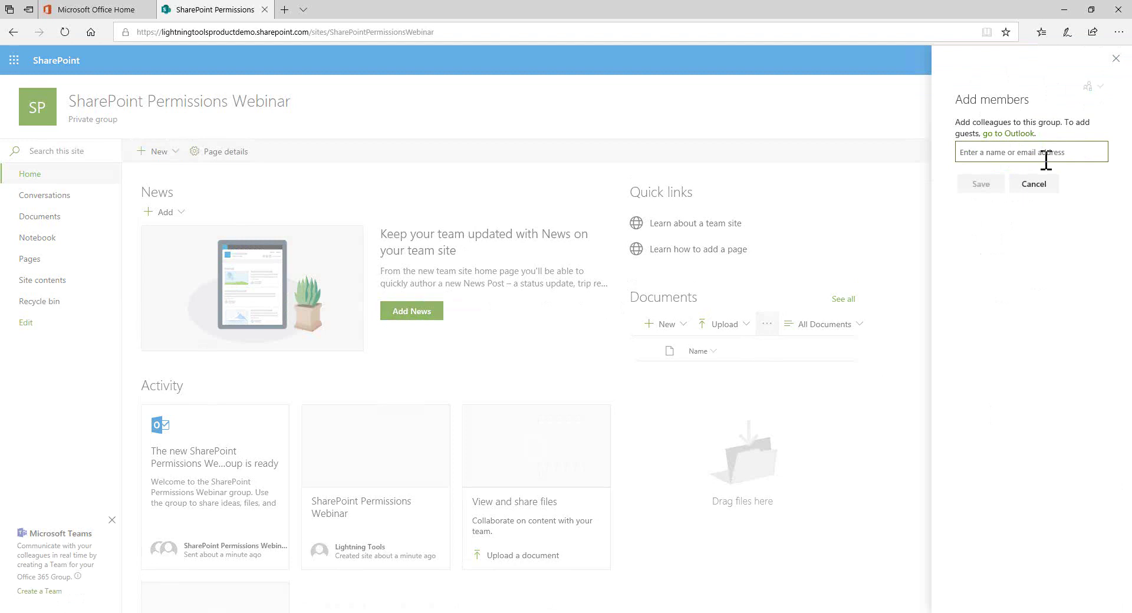
text(demo)
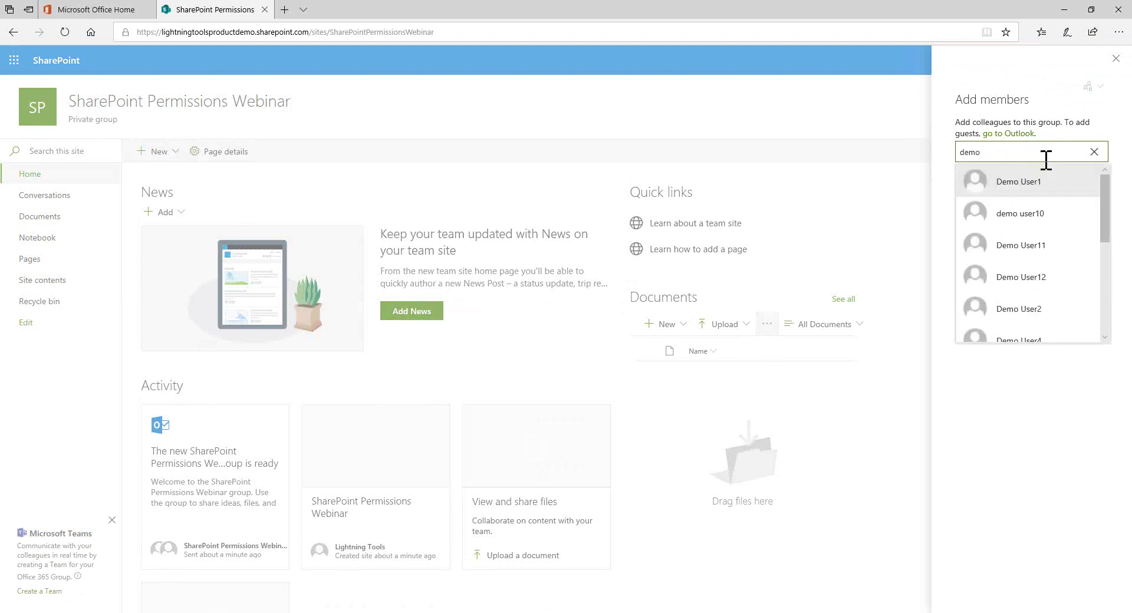
click(1019, 340)
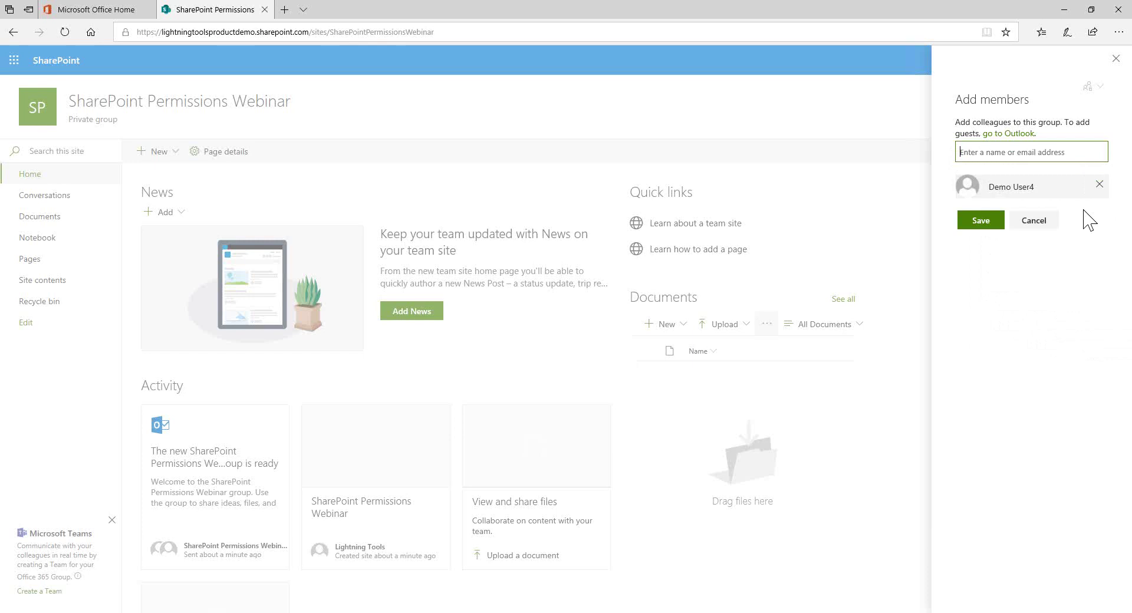
click(981, 218)
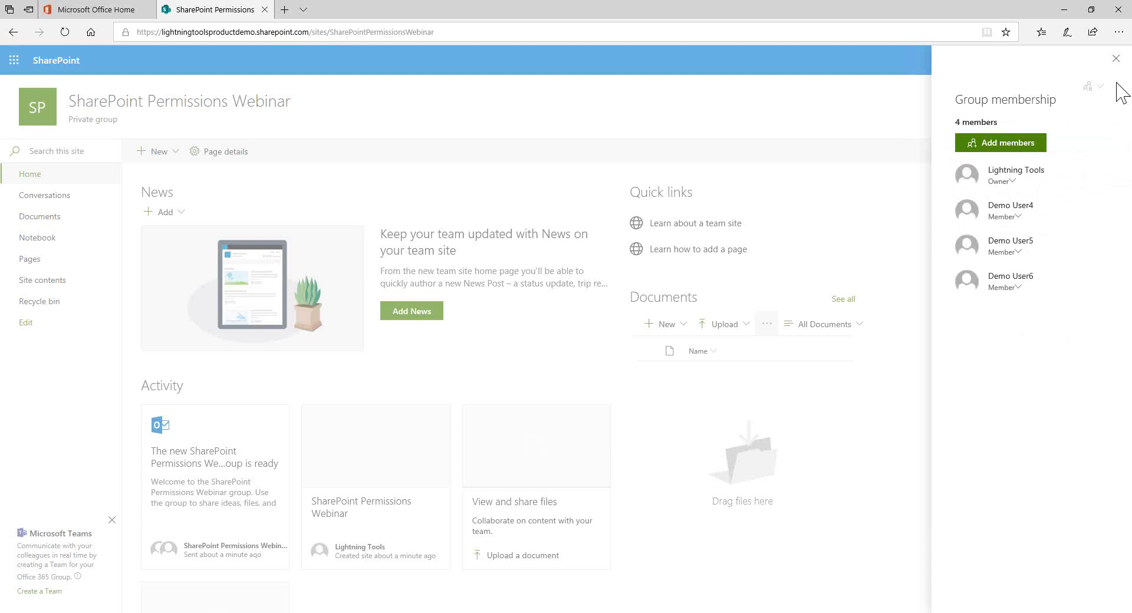
click(1117, 62)
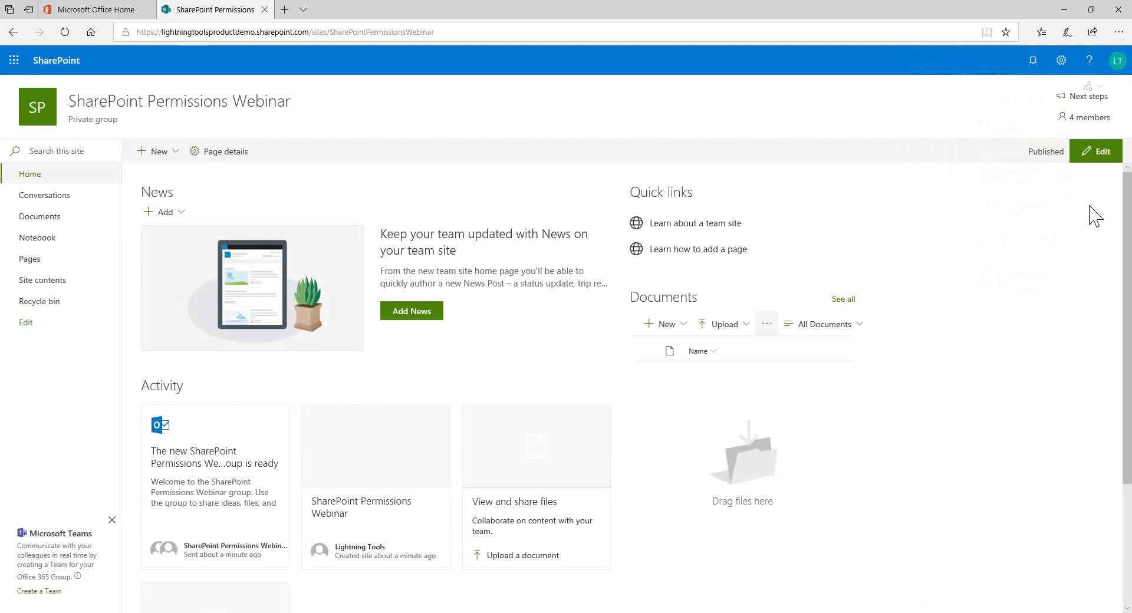
click(1098, 119)
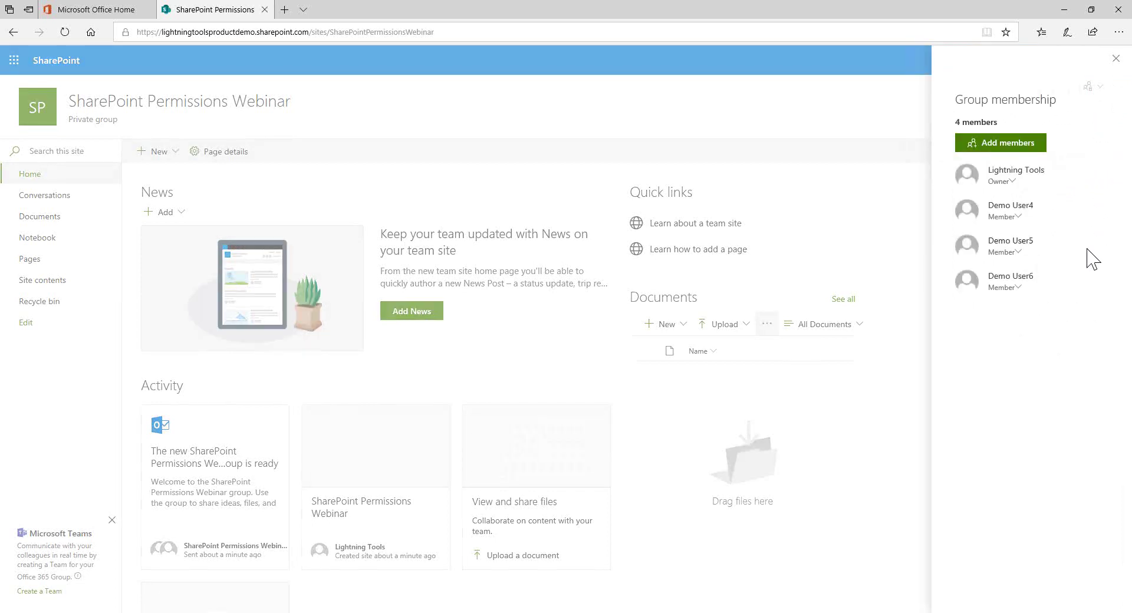
click(1011, 144)
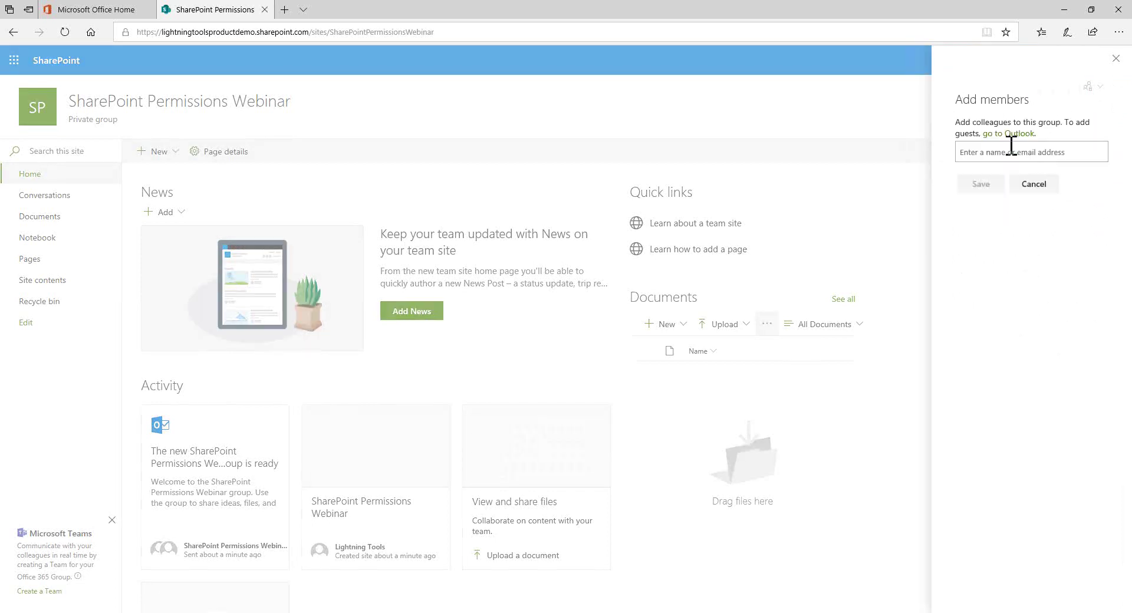
click(1034, 189)
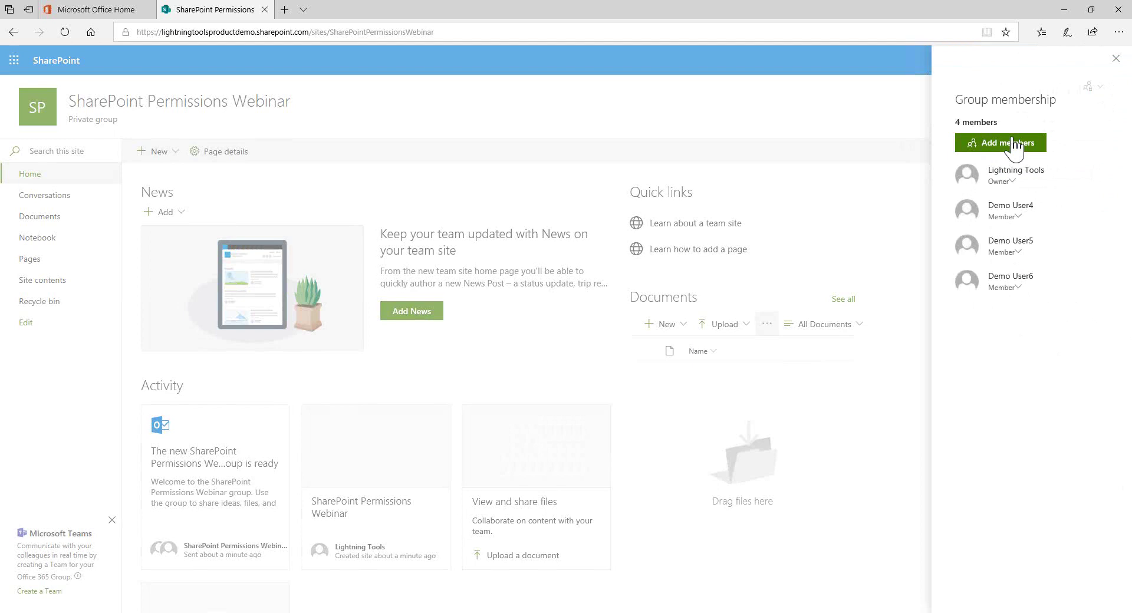
click(1116, 58)
Review the site permissions and the invite option that adds members to the group, and close the group membership.
click(1061, 60)
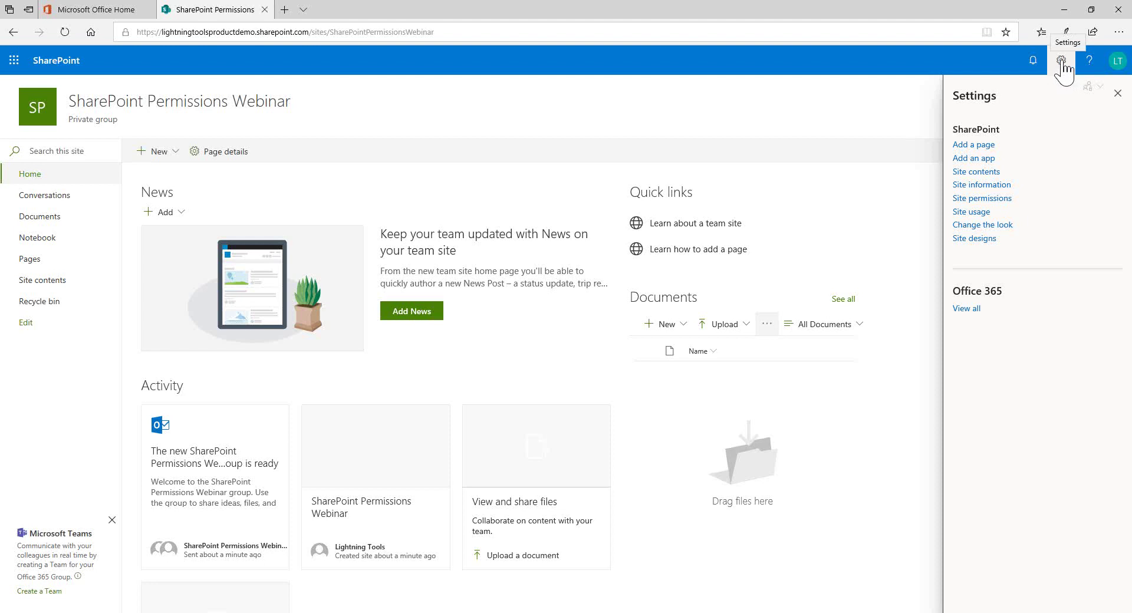
click(993, 201)
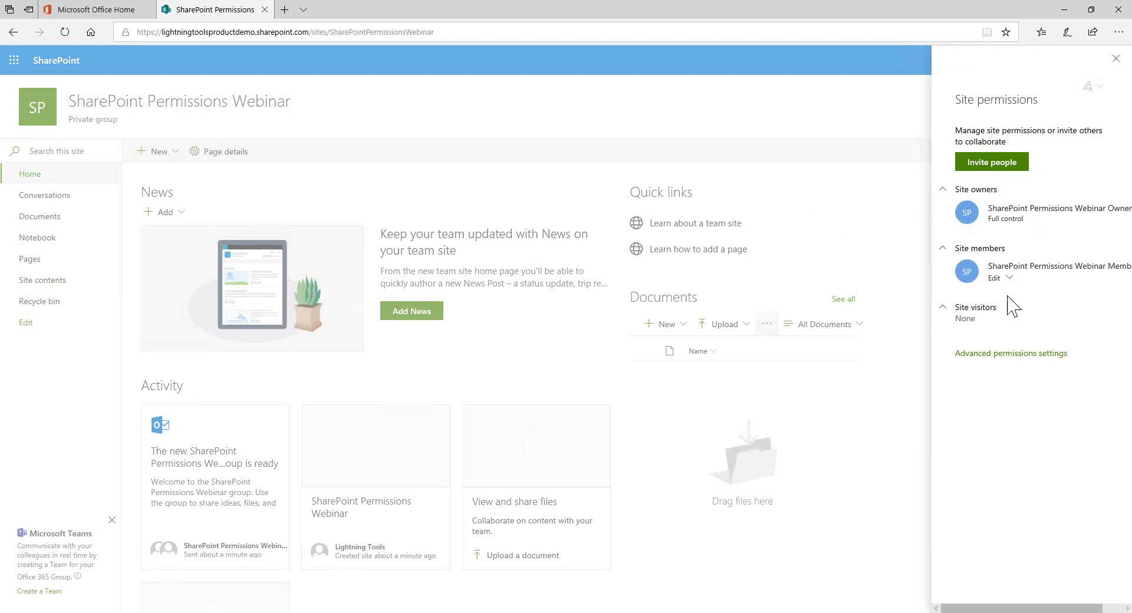
click(1012, 170)
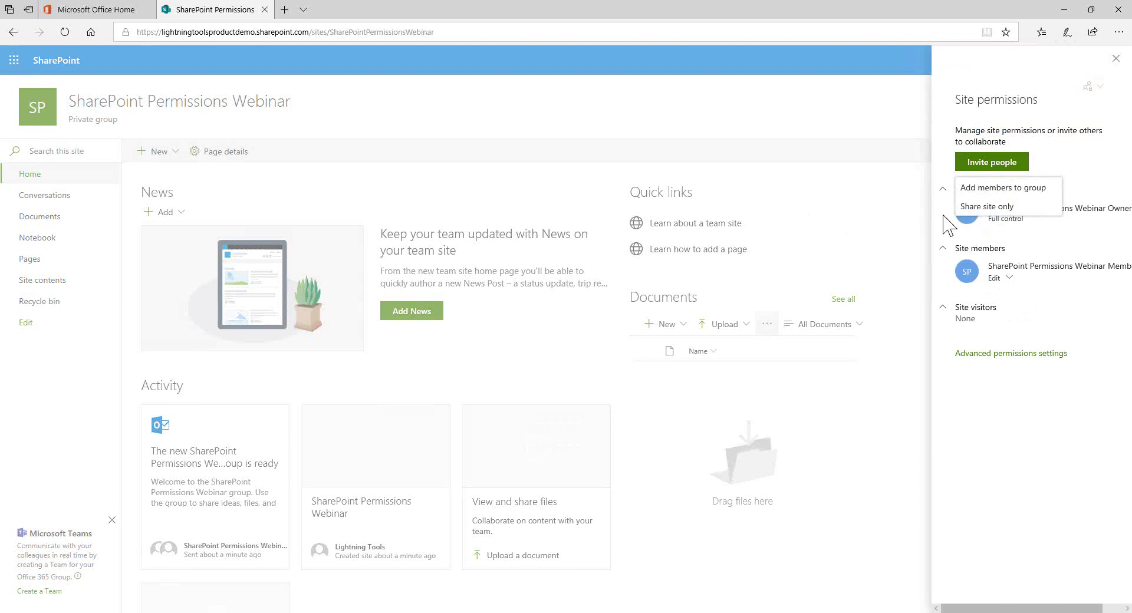
click(1010, 189)
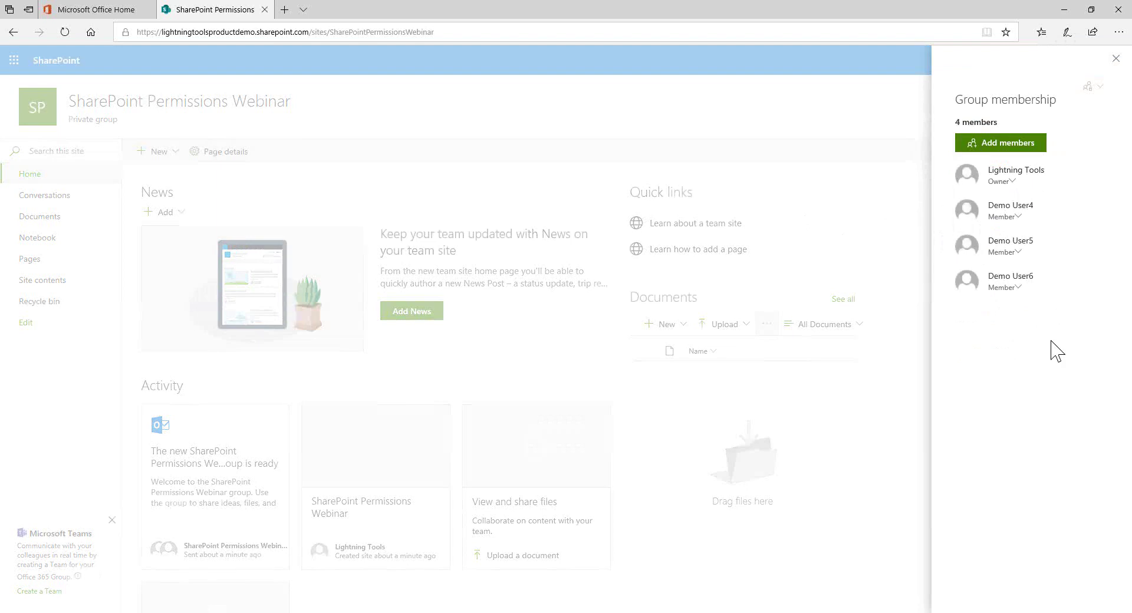
click(1115, 61)
From the site permissions, share only the site with the Sales group with Edit permission, without sending an email.
click(994, 199)
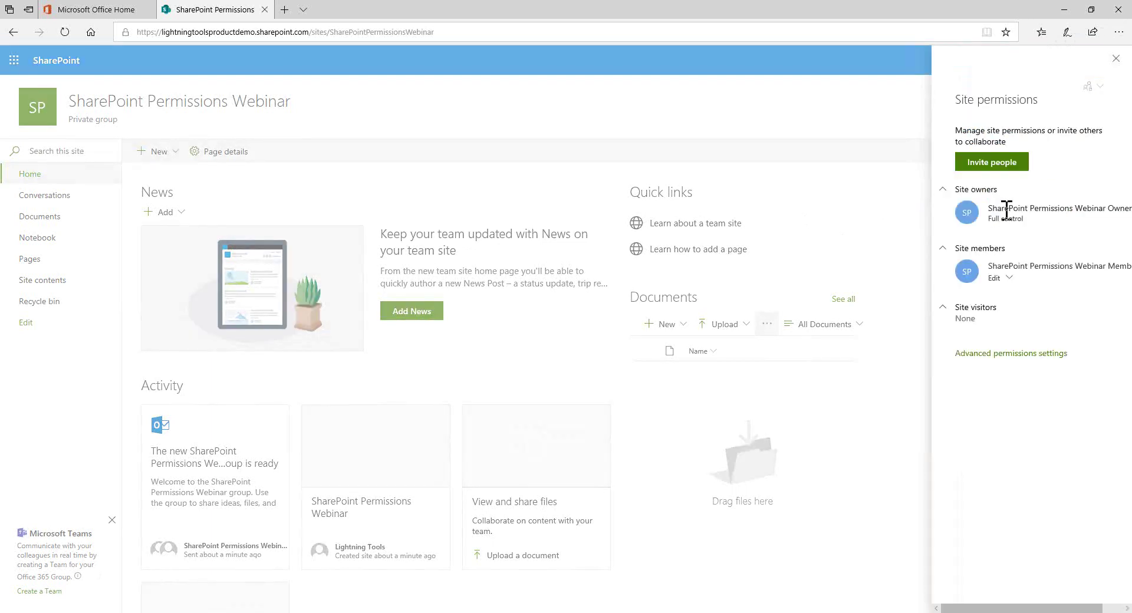
click(1001, 165)
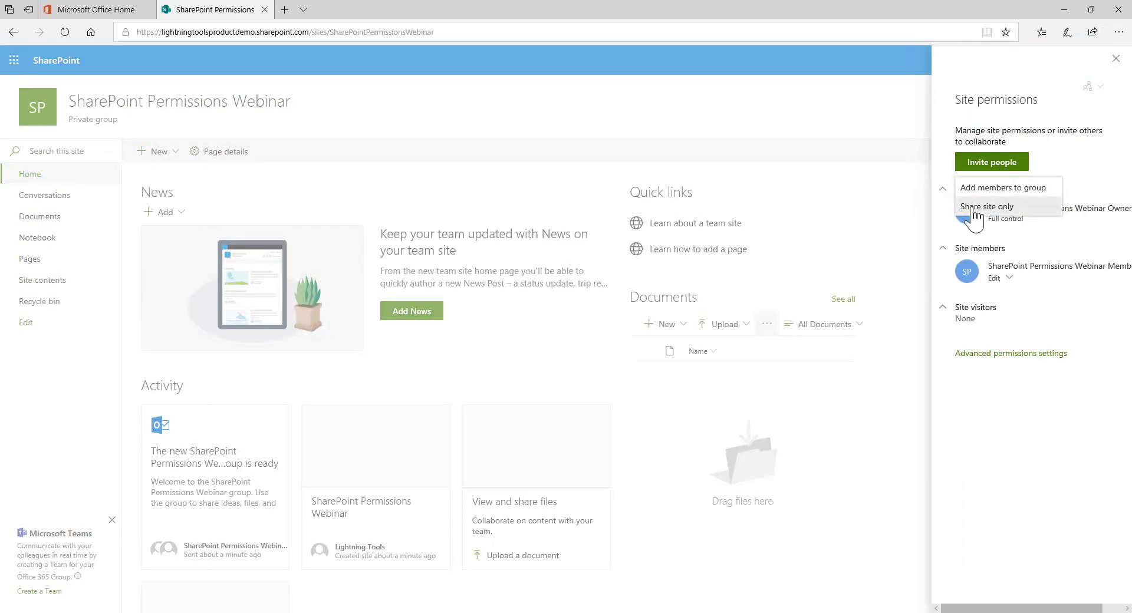
click(986, 206)
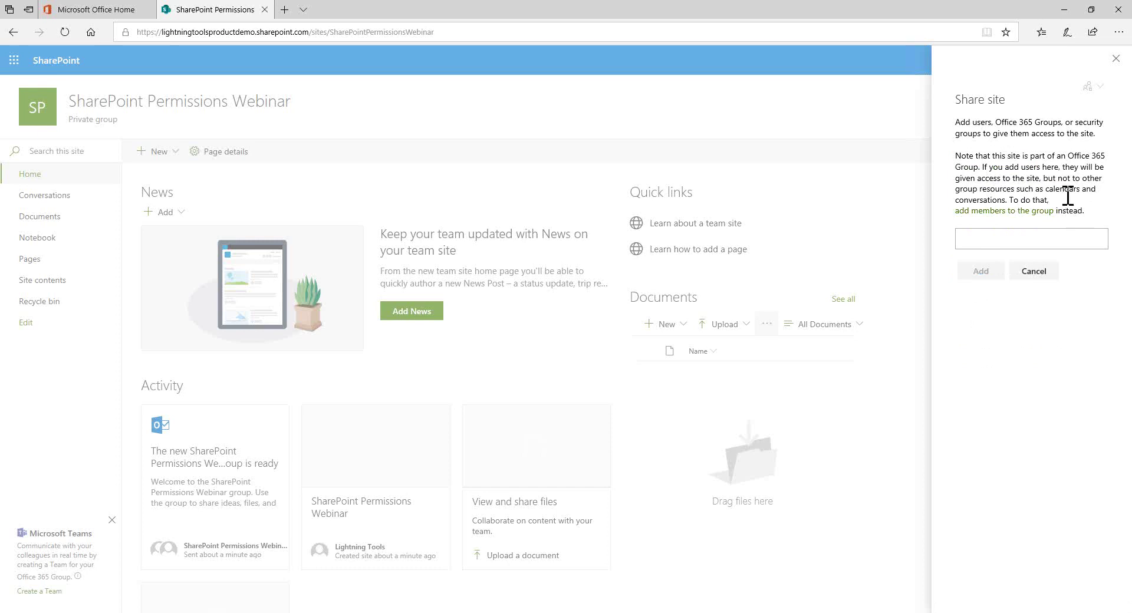
click(1062, 238)
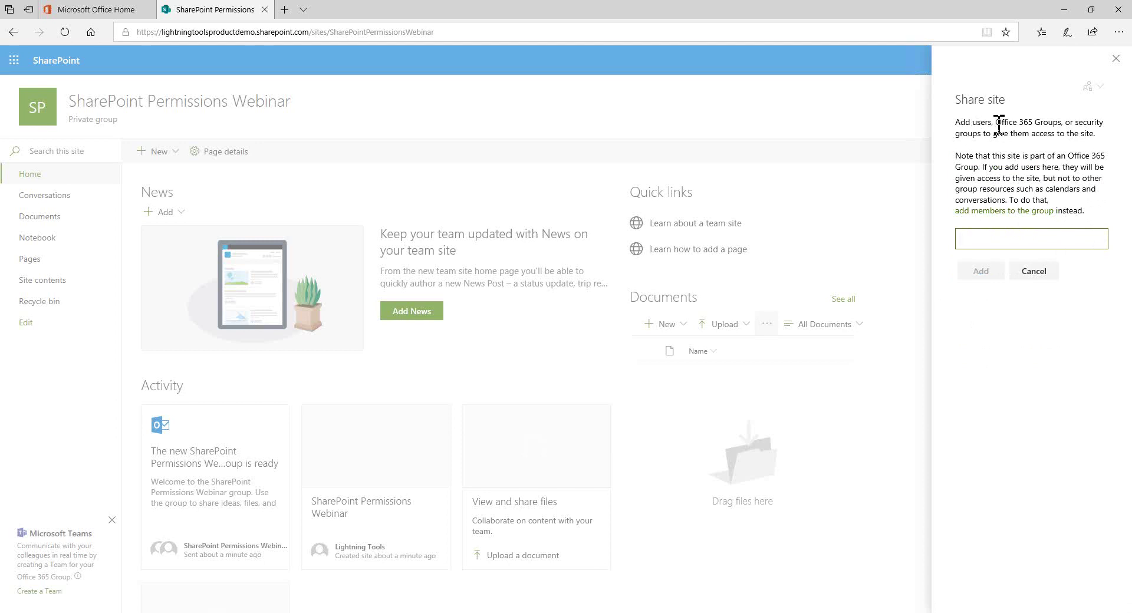
text(sales)
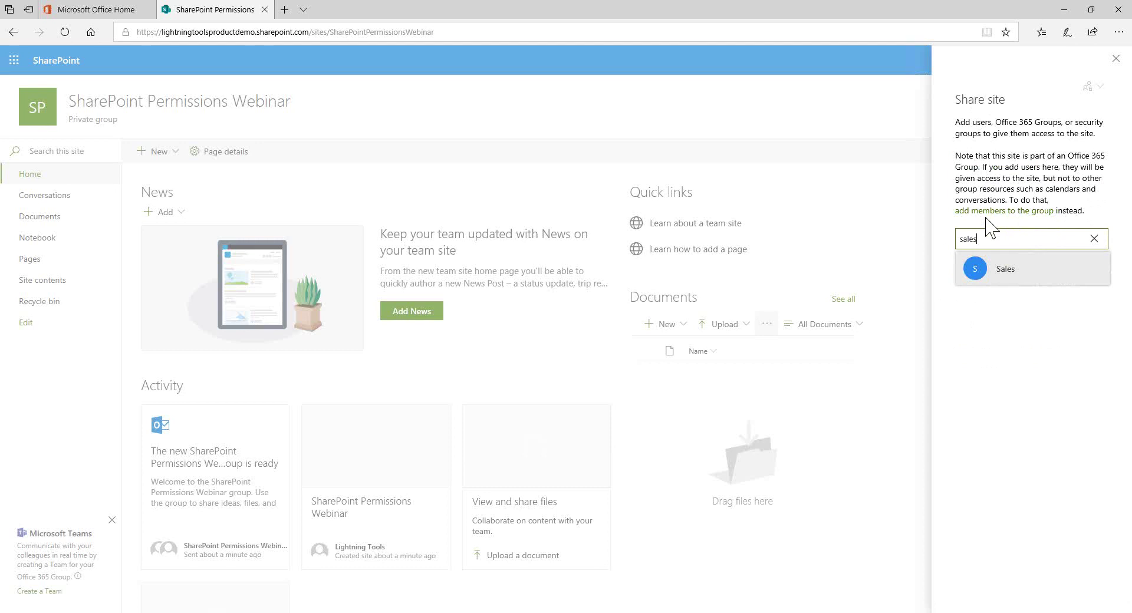
click(1006, 271)
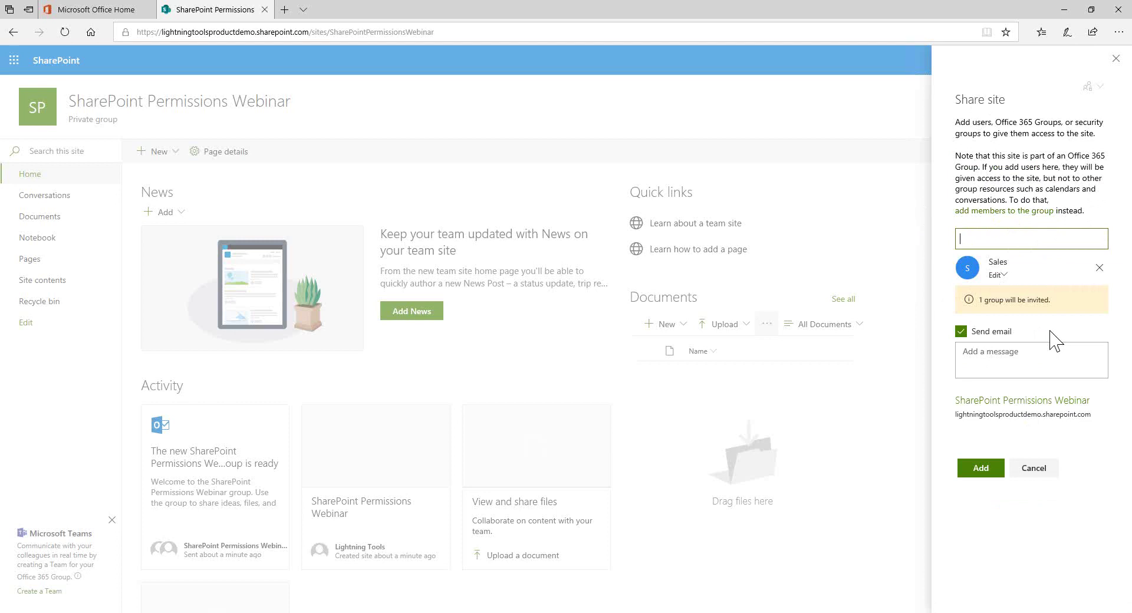
click(961, 332)
click(980, 365)
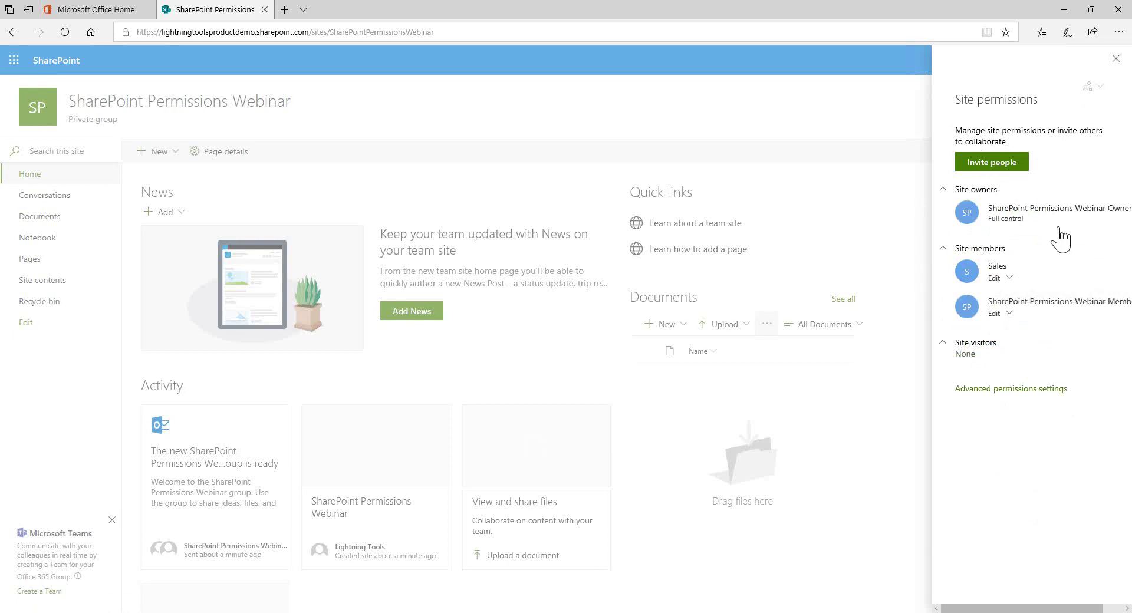
Open the advanced permissions settings for the site.
click(1033, 389)
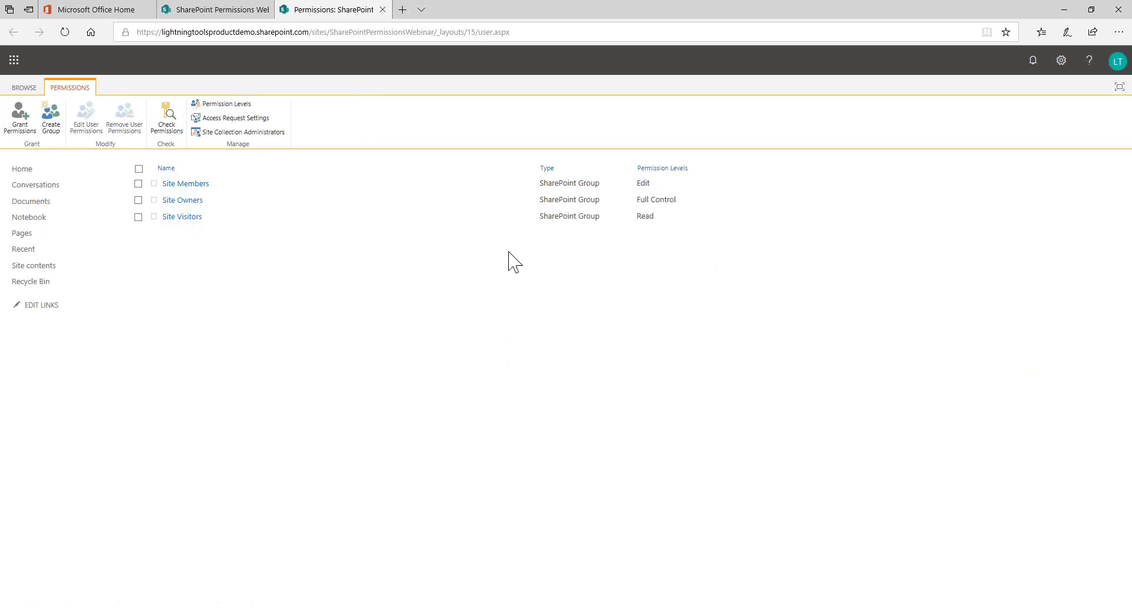
Open the Site Members group and view the user information of its SharePoint Permissions Webinar Members and Sales entries.
click(197, 187)
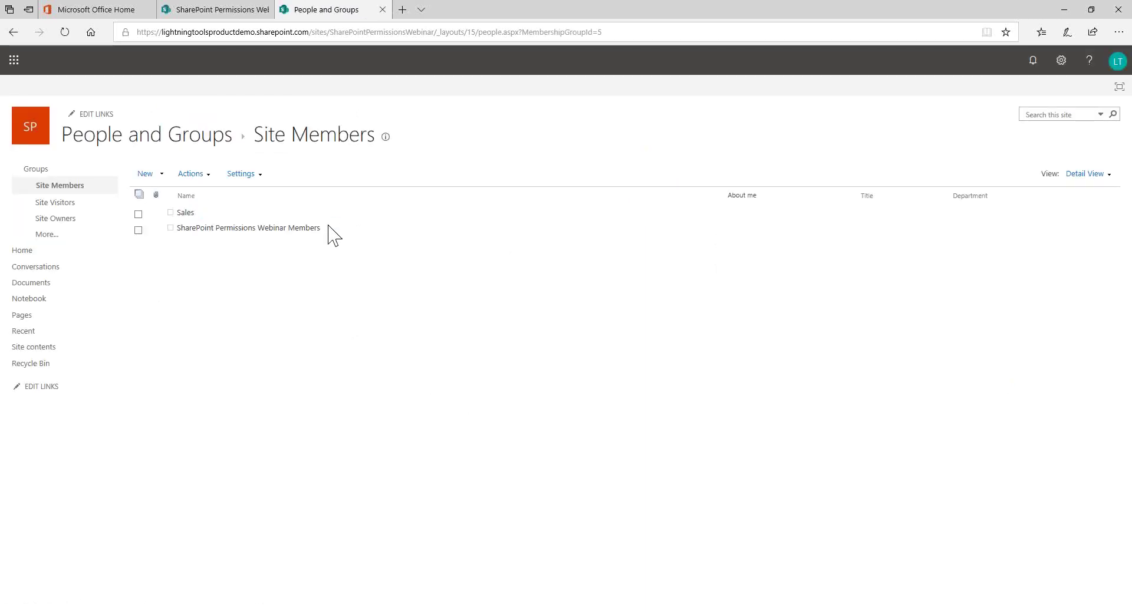
drag(329, 226, 183, 234)
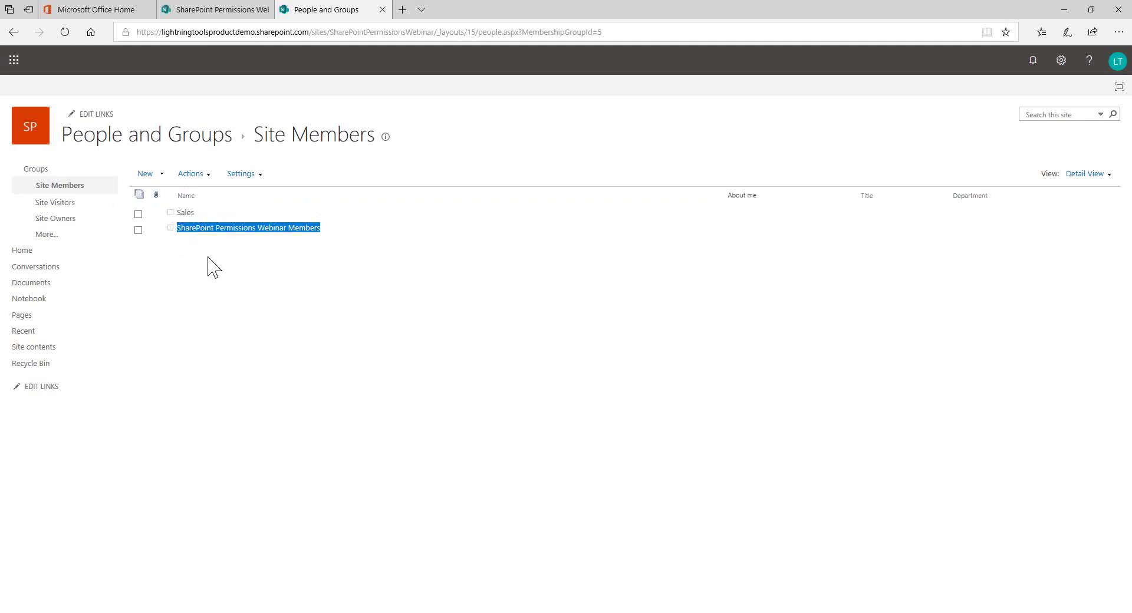
click(243, 285)
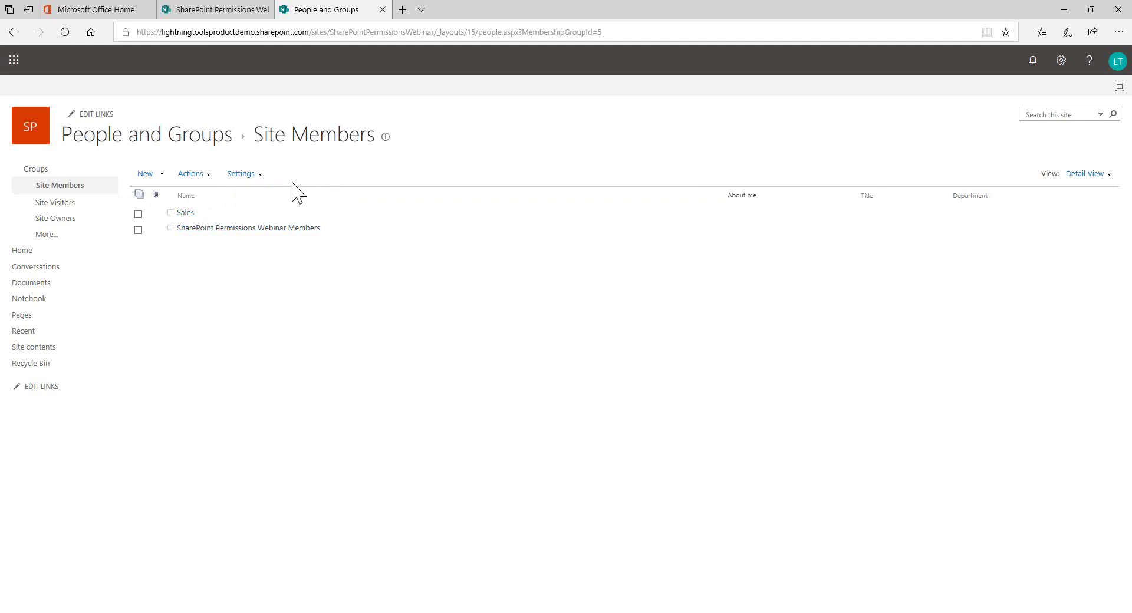
click(244, 228)
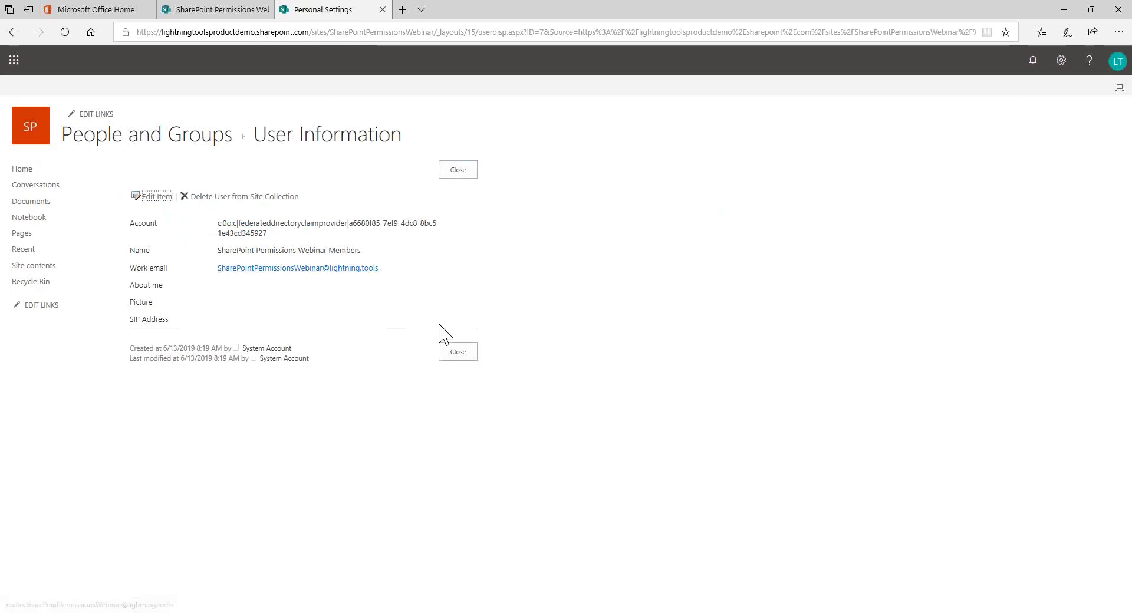
click(447, 353)
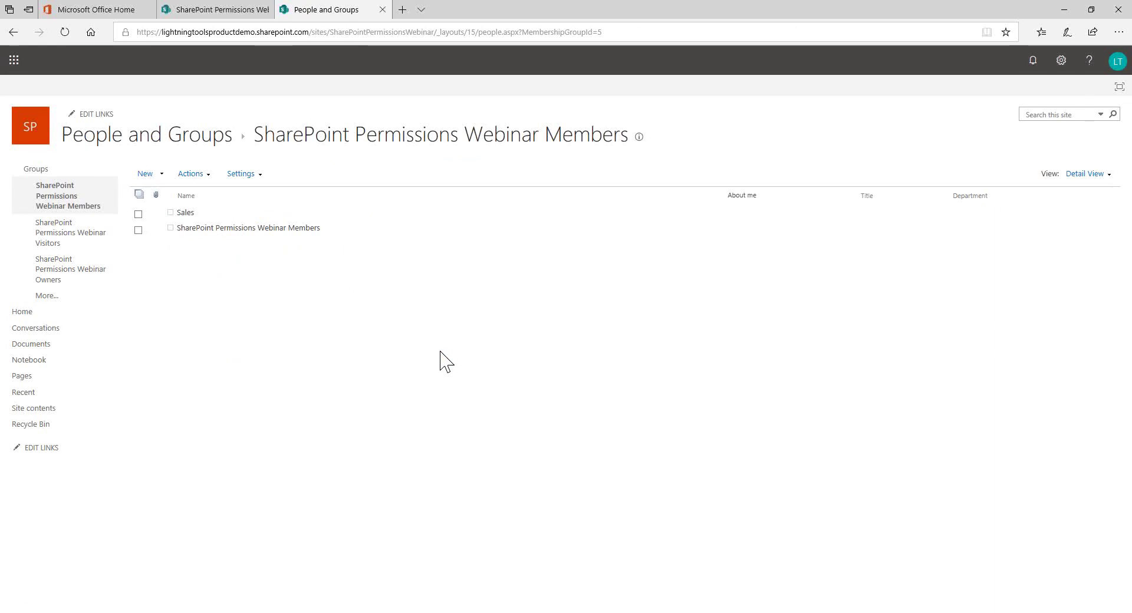
click(185, 213)
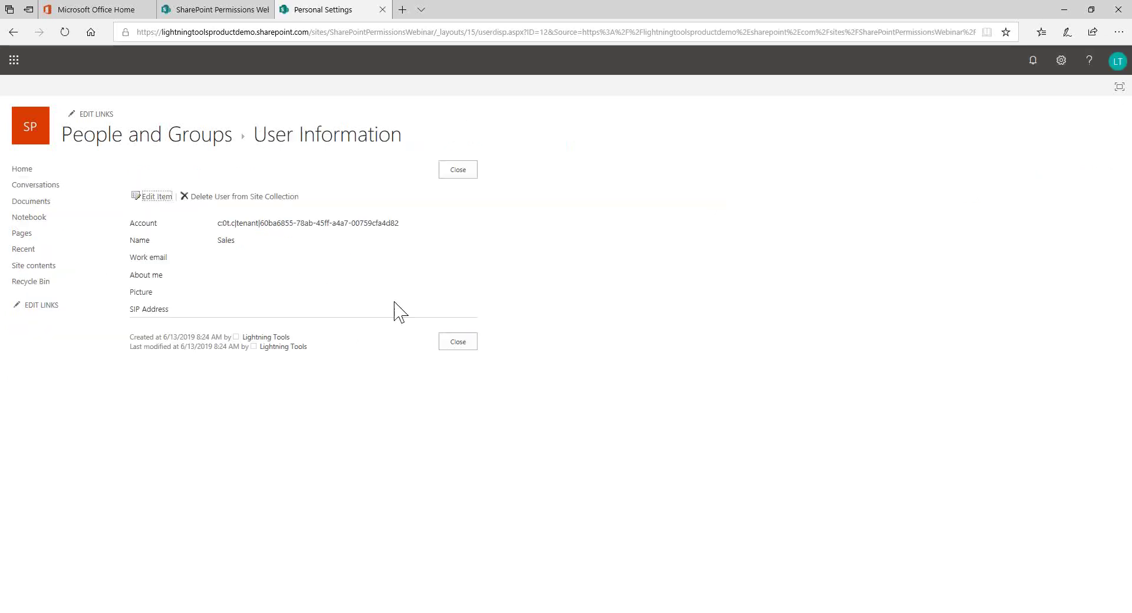
click(455, 348)
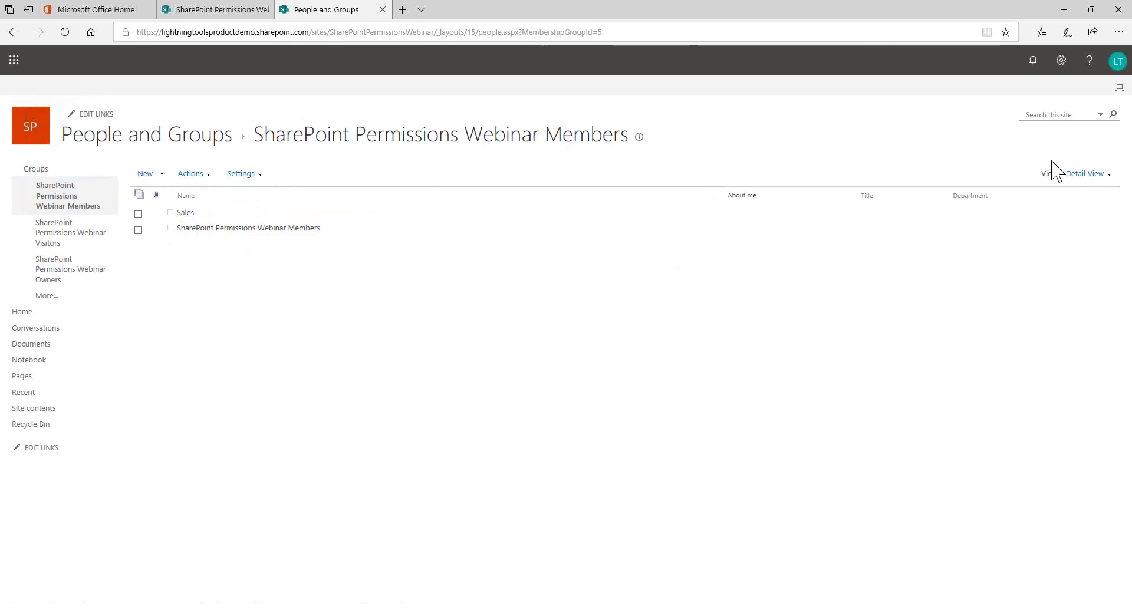
Add Demo User11 directly to the site's members SharePoint group by sharing the site, without a personal message.
click(165, 177)
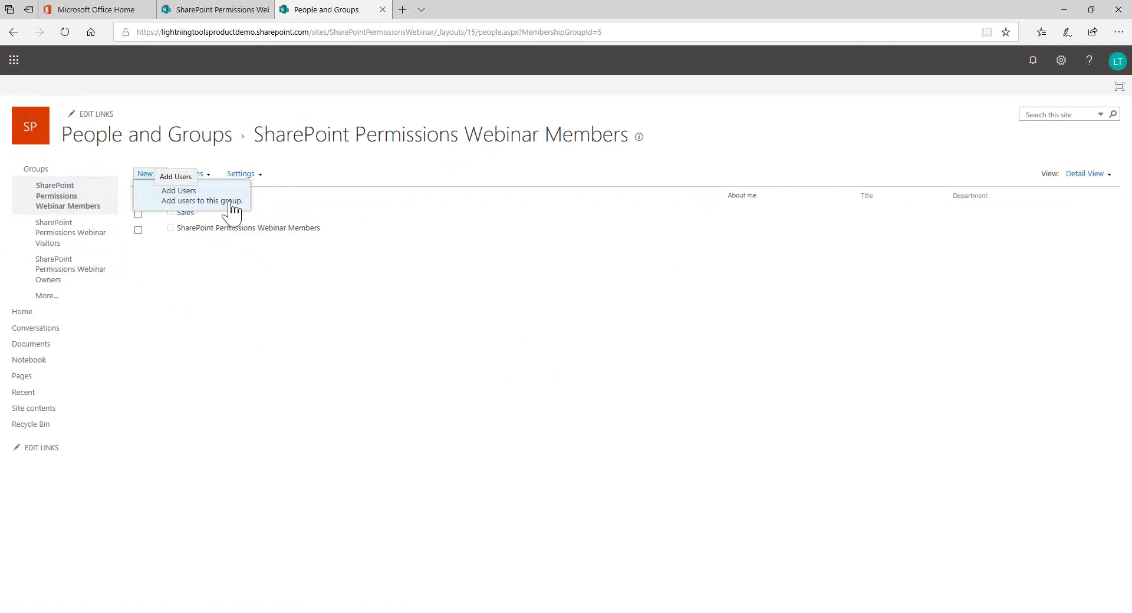
click(212, 203)
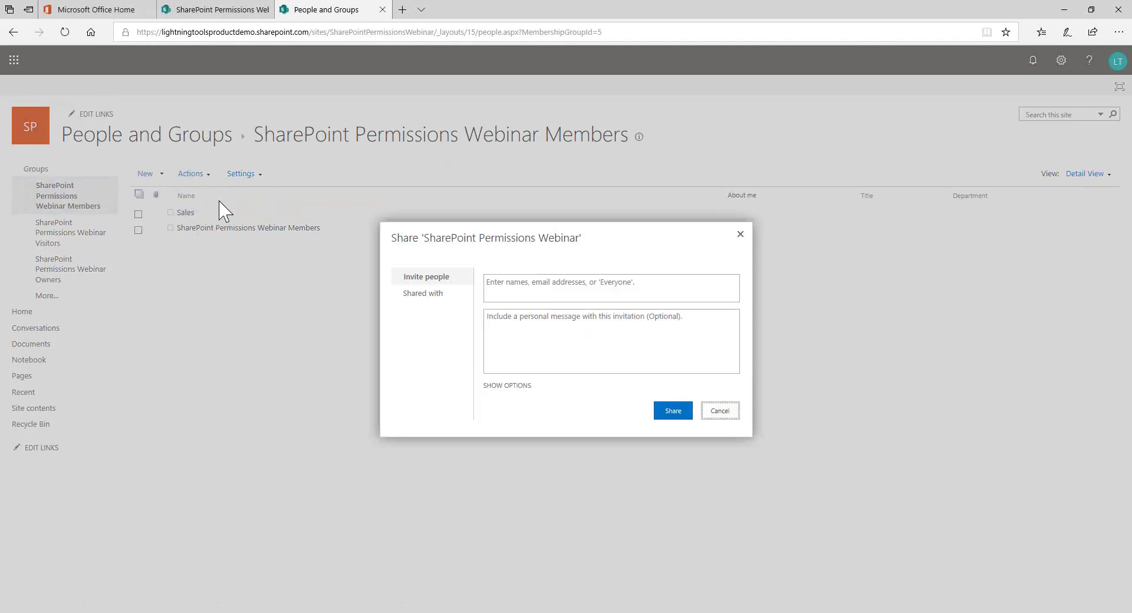
click(524, 292)
text(demo)
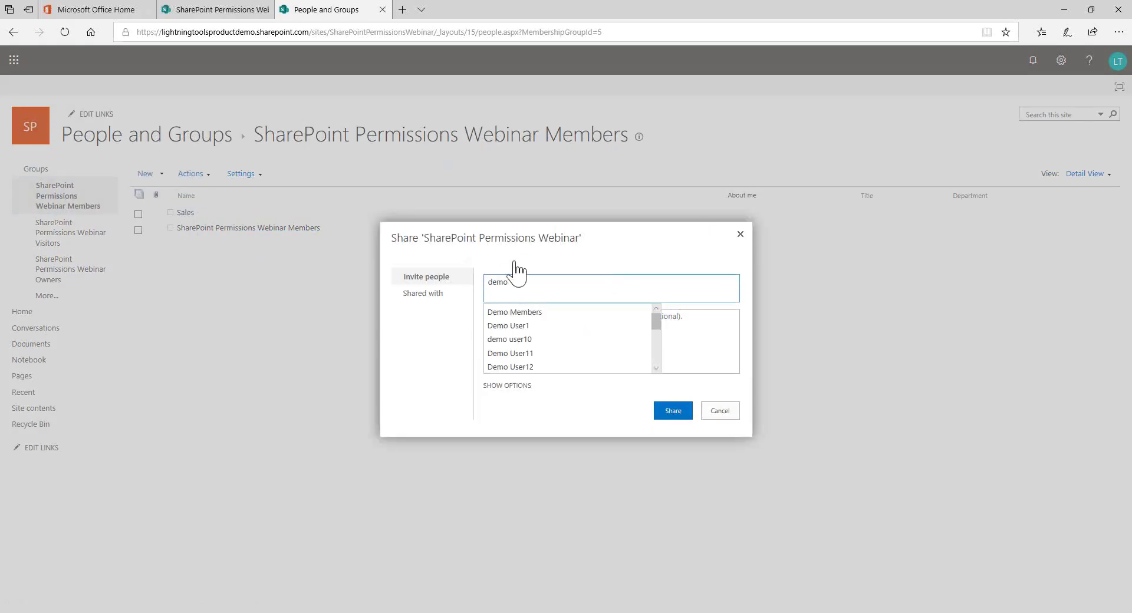
click(528, 353)
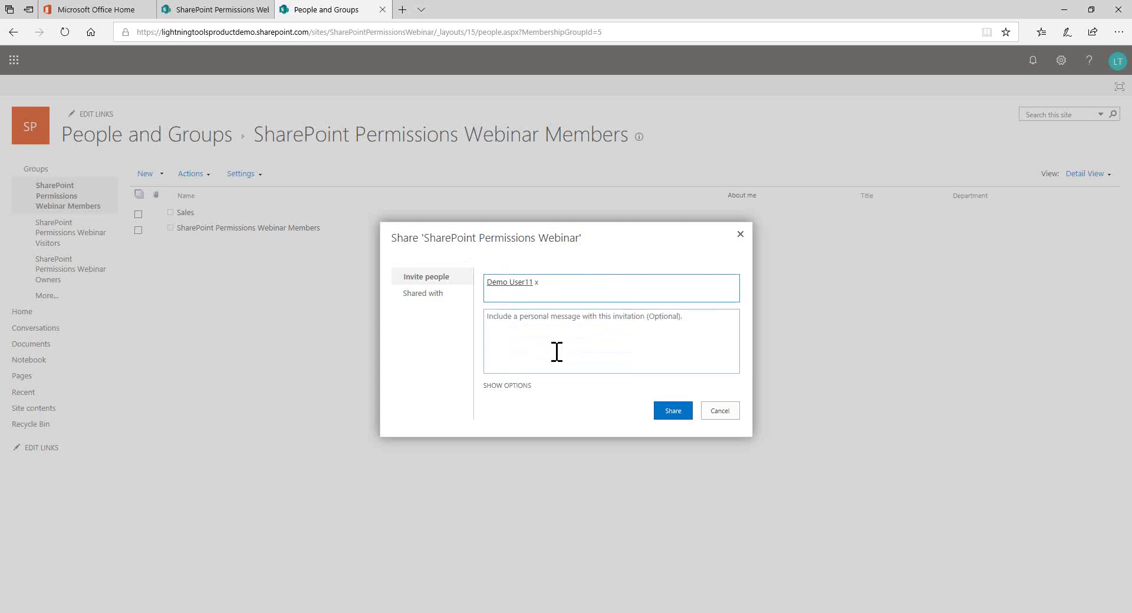
click(672, 411)
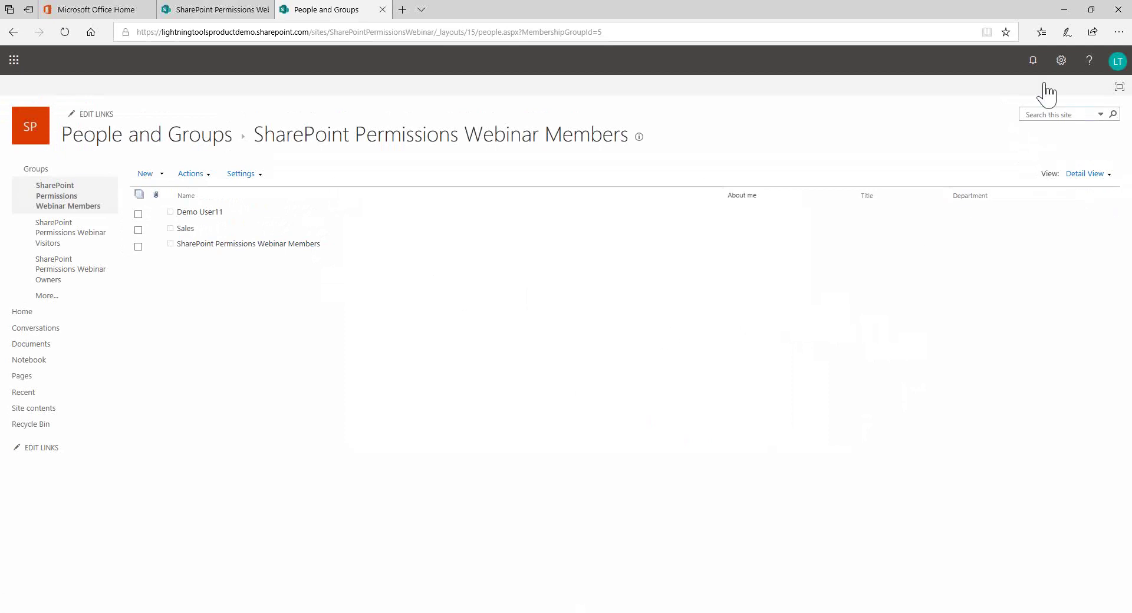
Return to the site's home page, review the site permissions, and open the advanced permissions settings.
click(1061, 60)
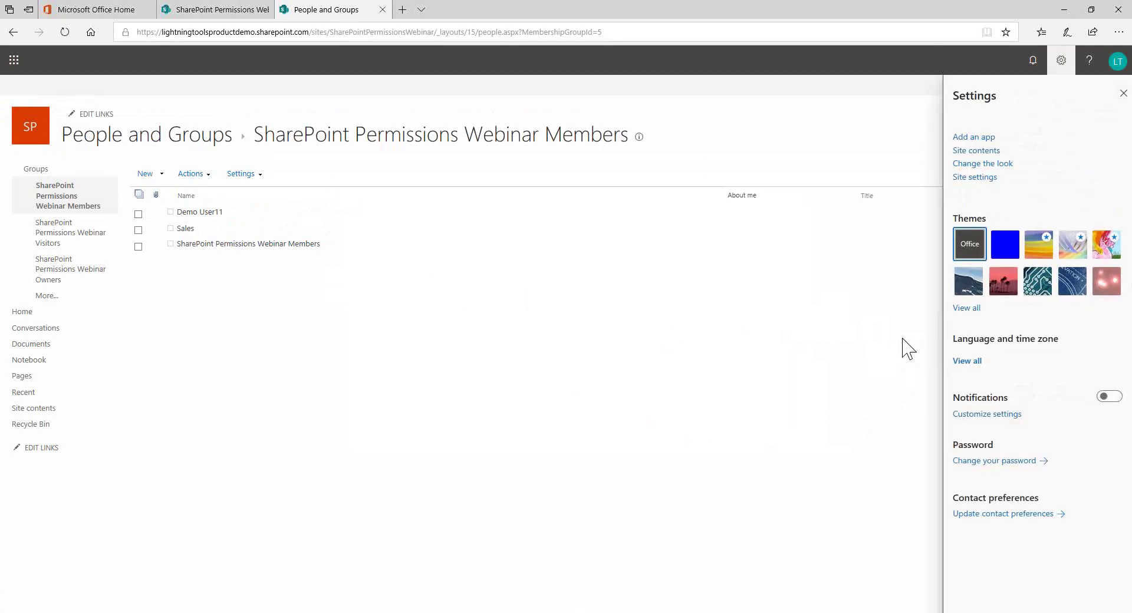
click(1123, 94)
click(23, 313)
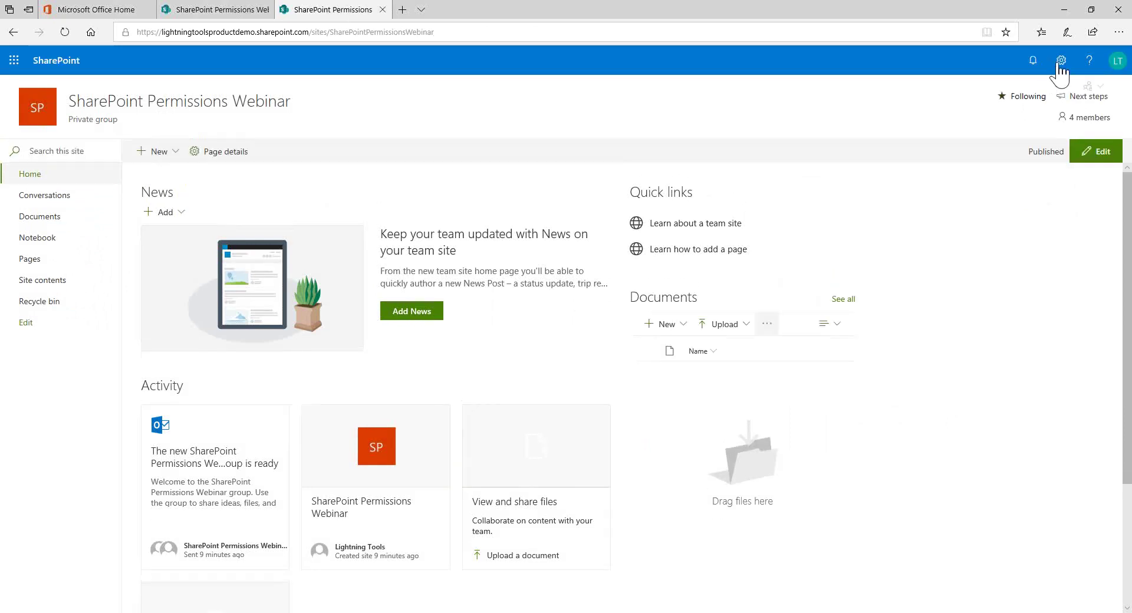
click(1060, 61)
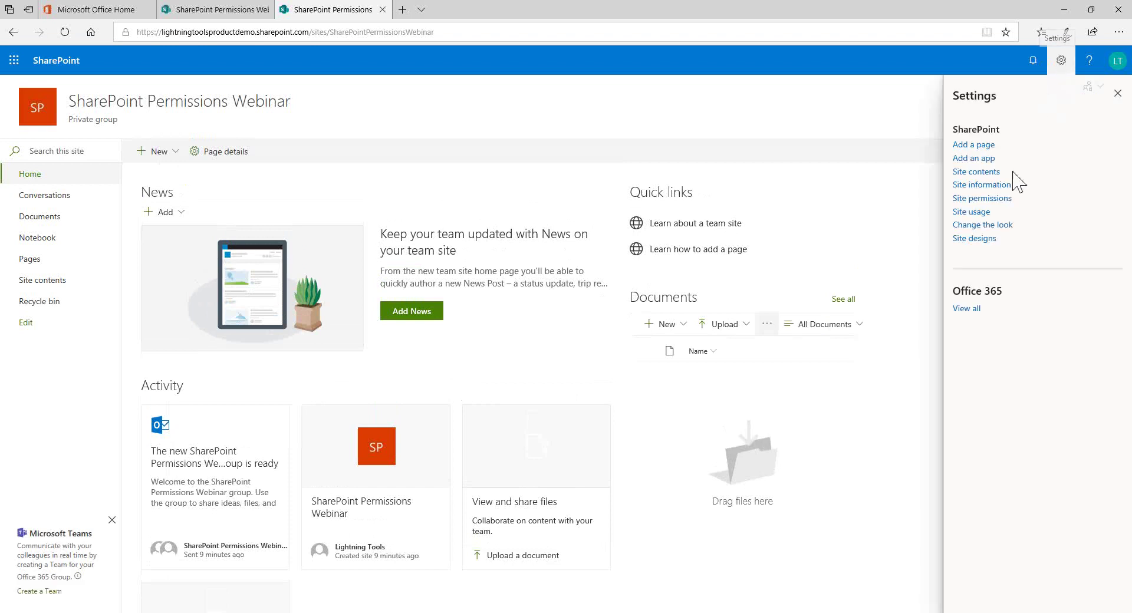
click(997, 199)
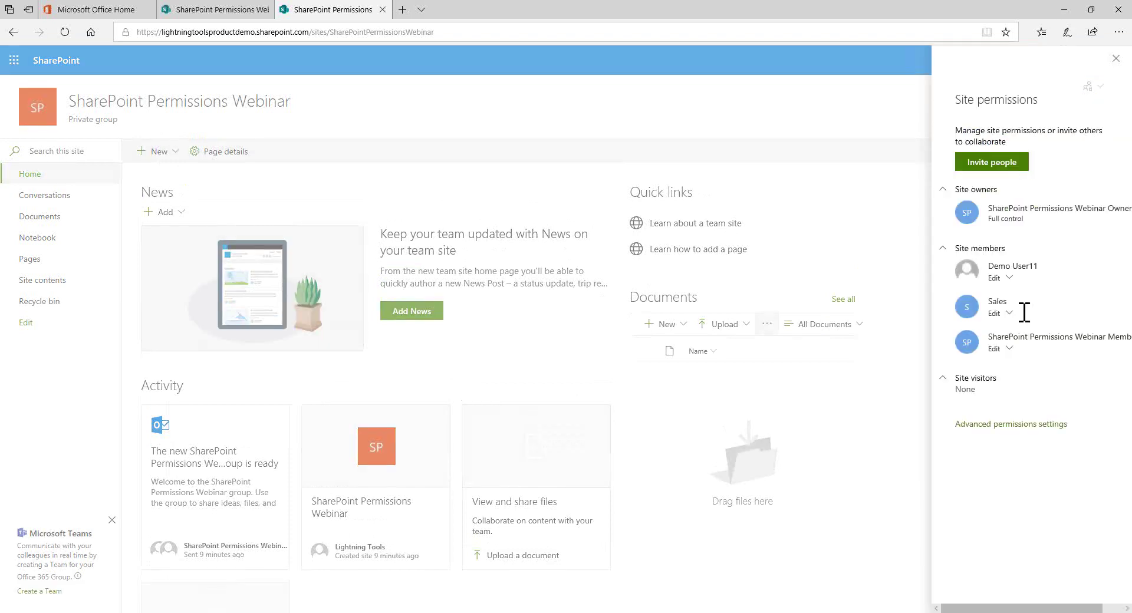
click(1019, 426)
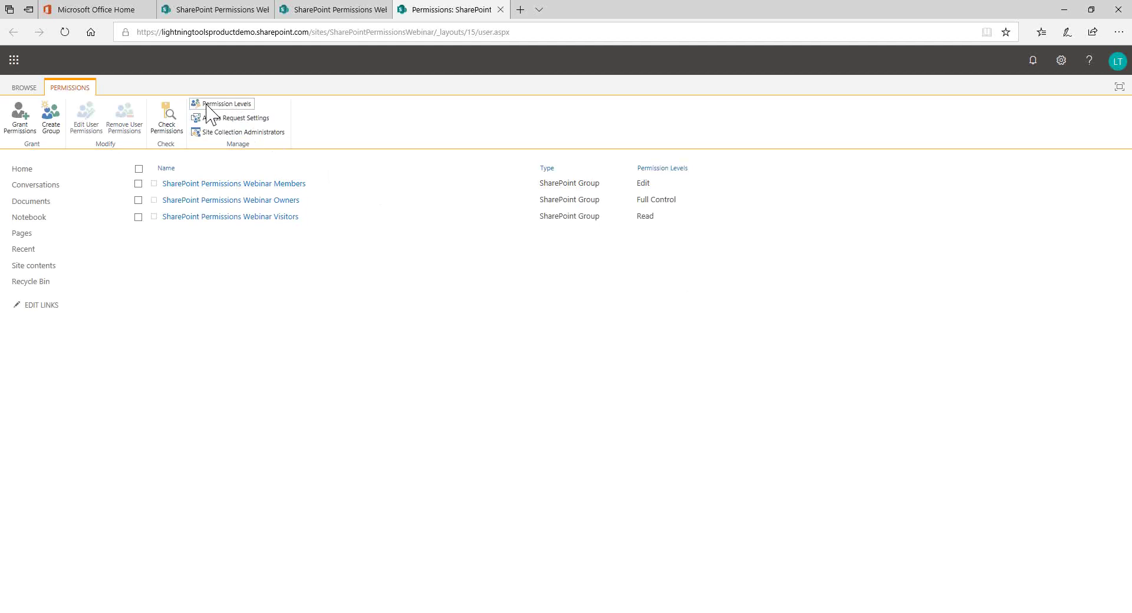
Open the Edit permission level and examine which list, site and personal permissions it includes.
click(236, 105)
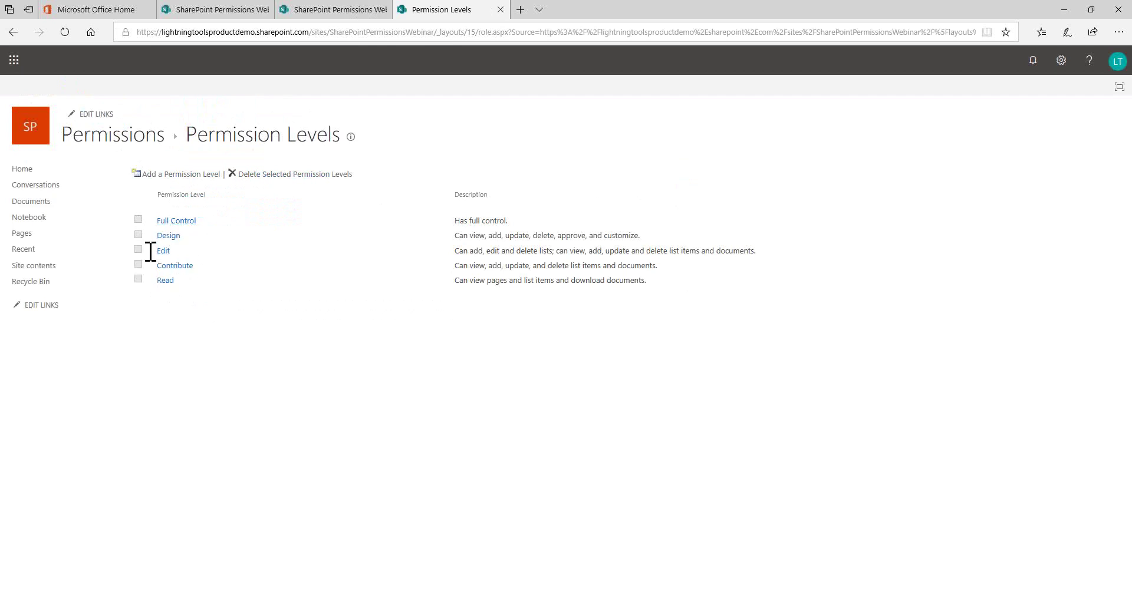
click(194, 252)
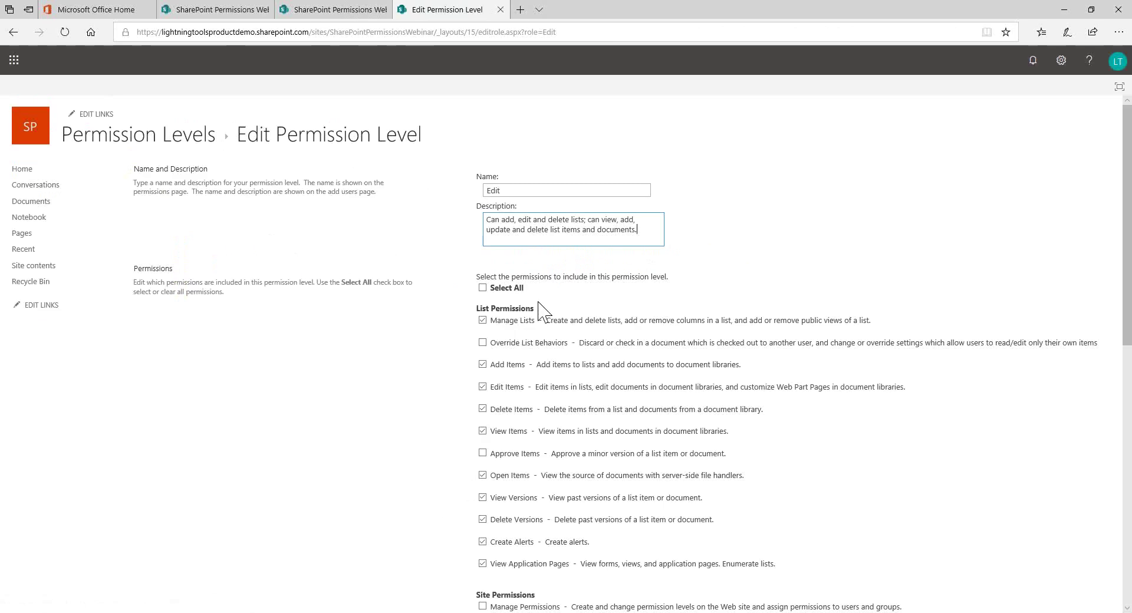
scroll(672, 487, down, 4)
scroll(627, 433, down, 5)
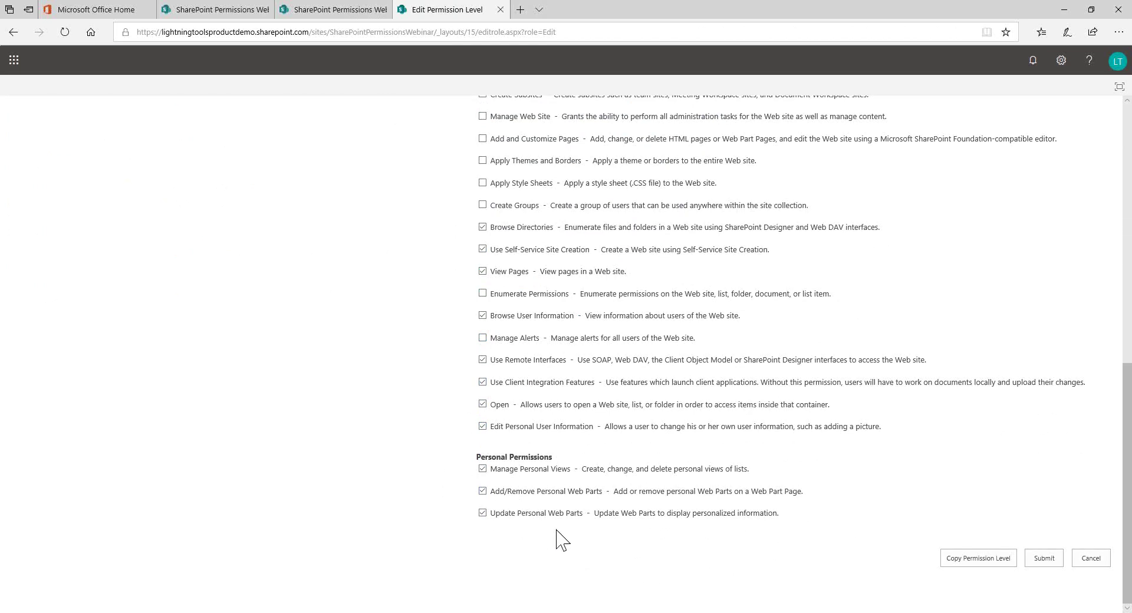
scroll(547, 533, up, 1)
scroll(472, 504, up, 3)
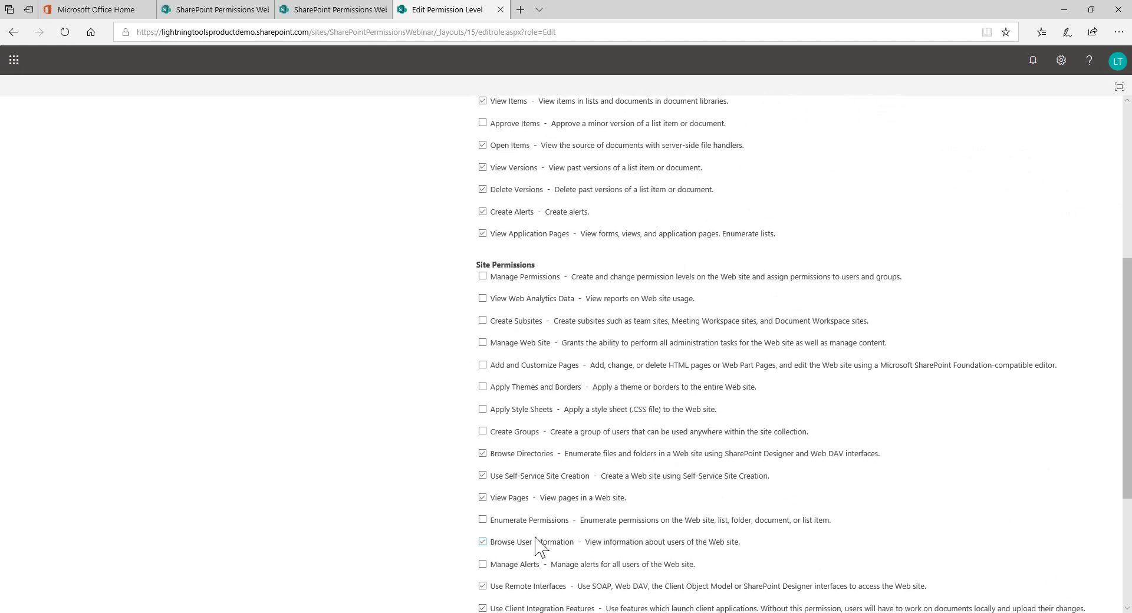
scroll(538, 531, down, 2)
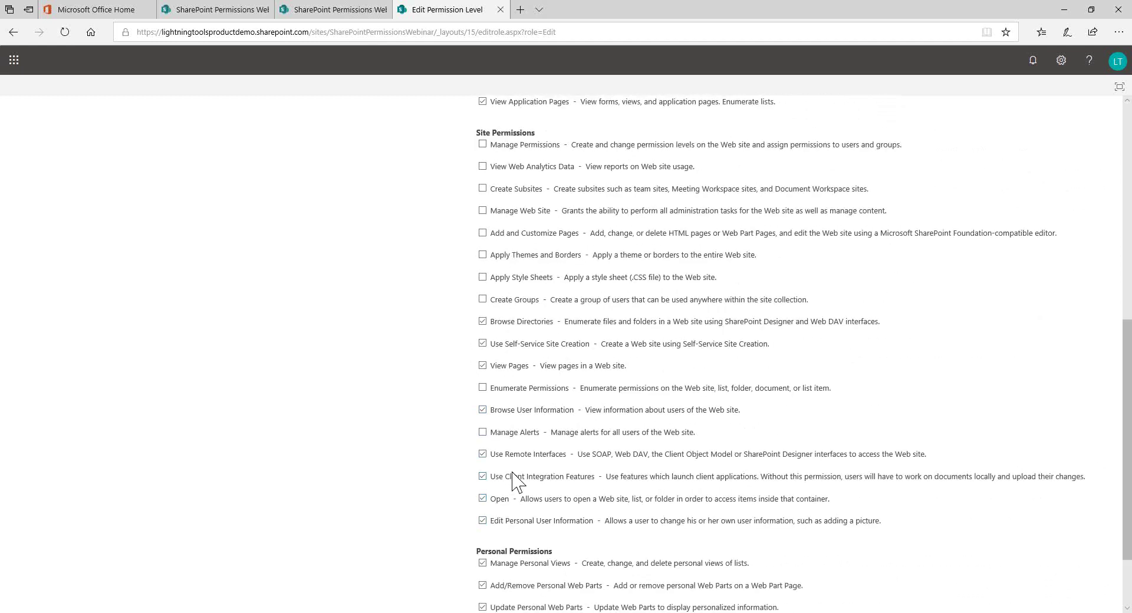
scroll(515, 462, up, 1)
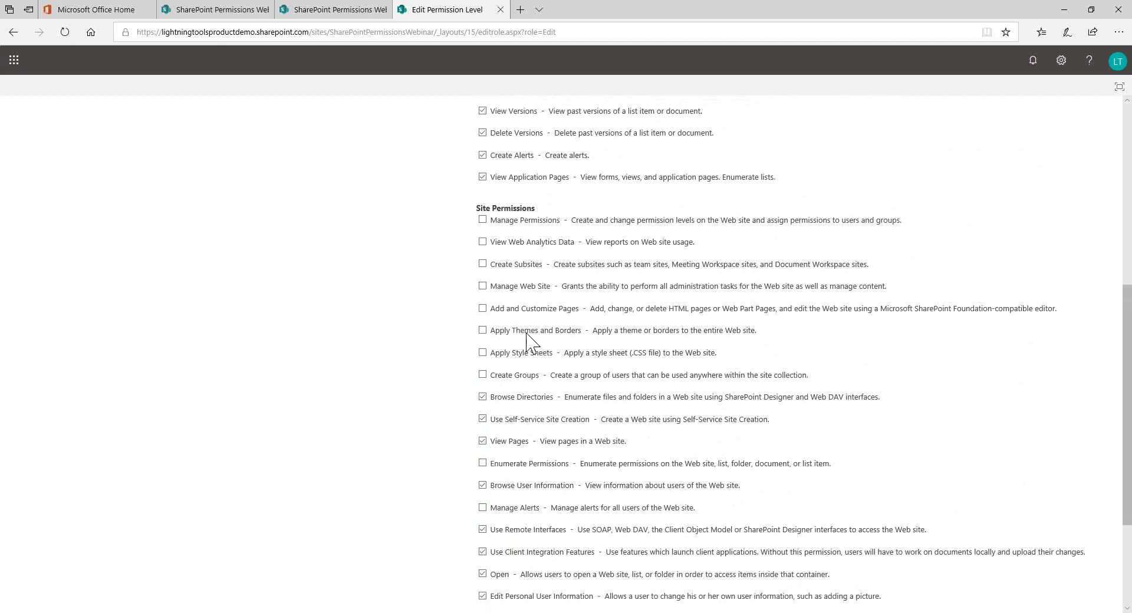
scroll(517, 314, up, 5)
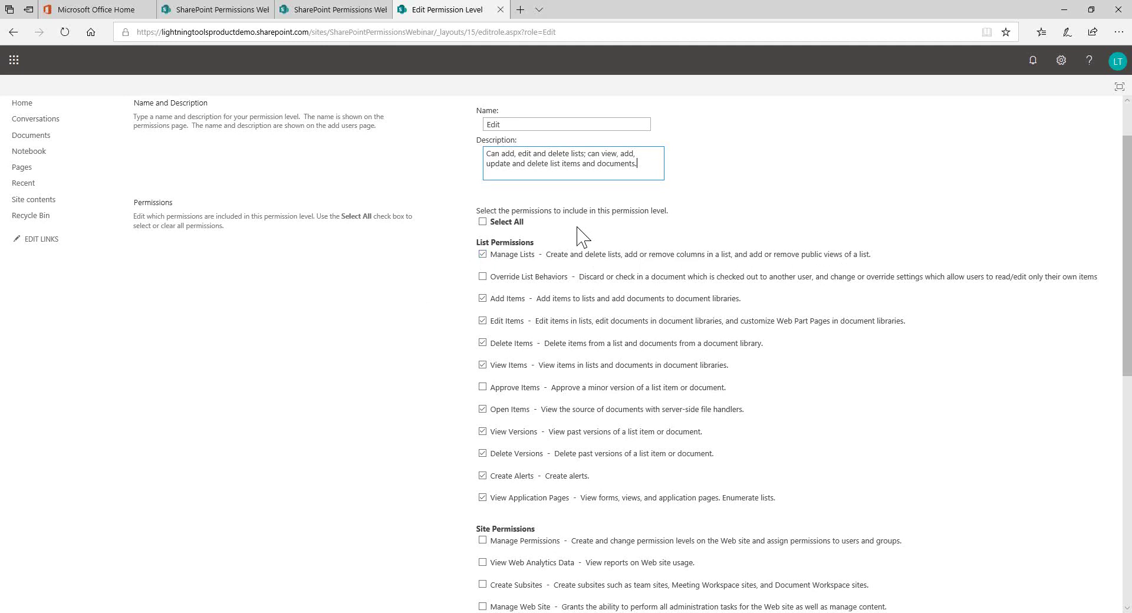
click(659, 341)
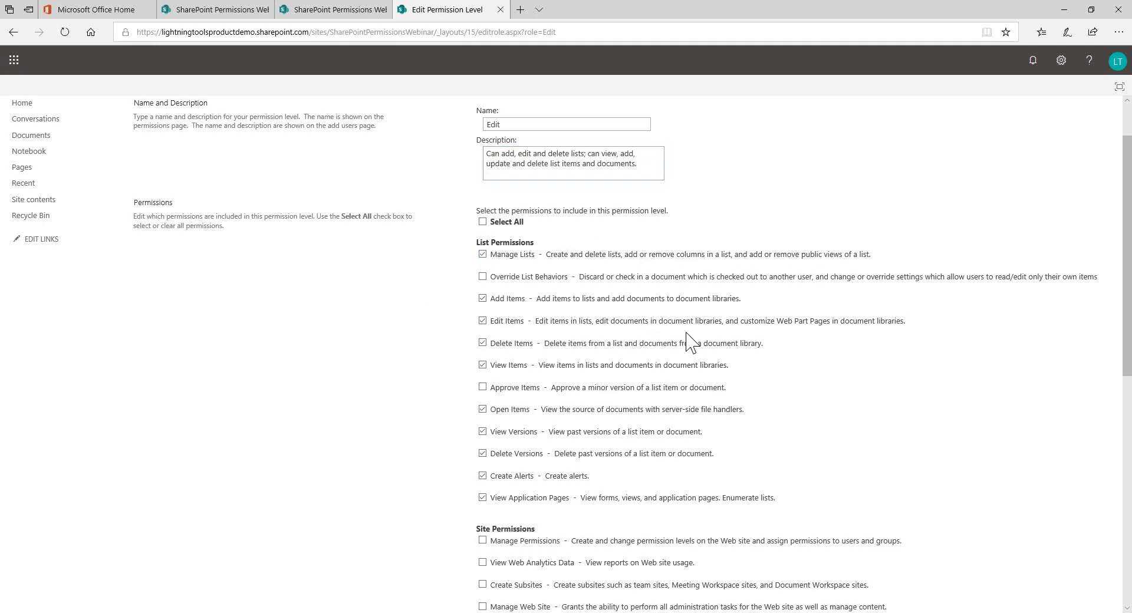
scroll(702, 353, up, 1)
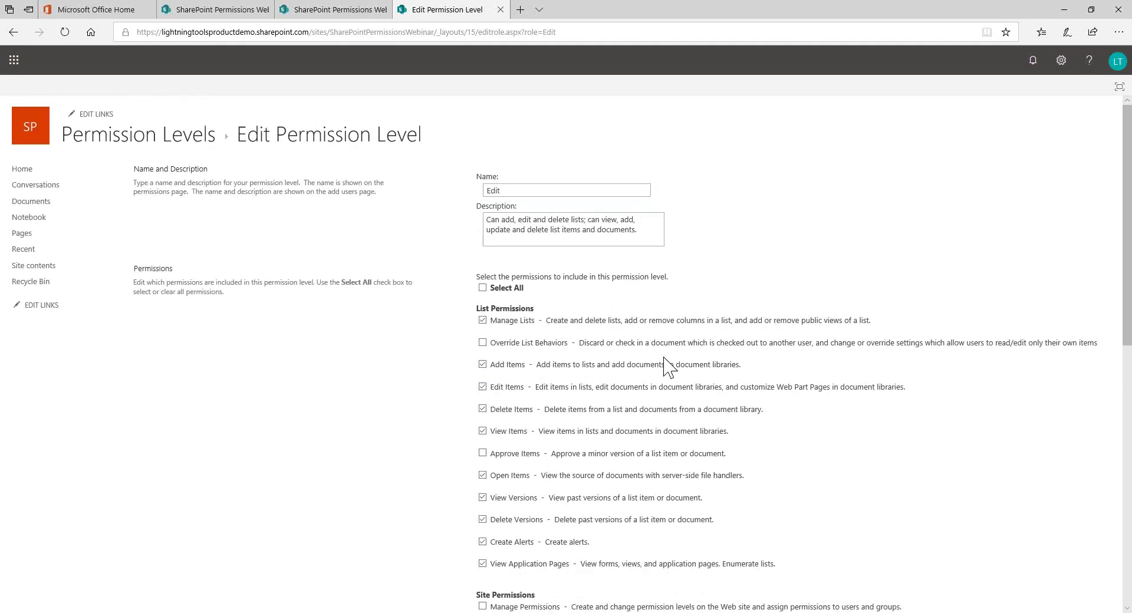
Copy the address of the site's home page and open it in the Chrome window signed in as Demo User11.
click(20, 172)
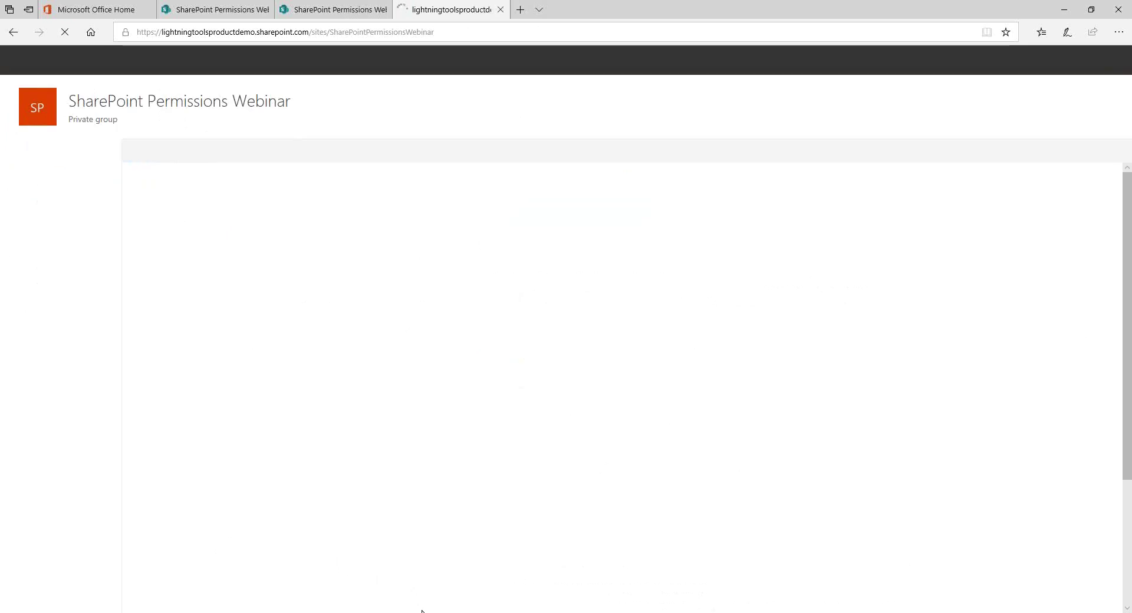
click(419, 571)
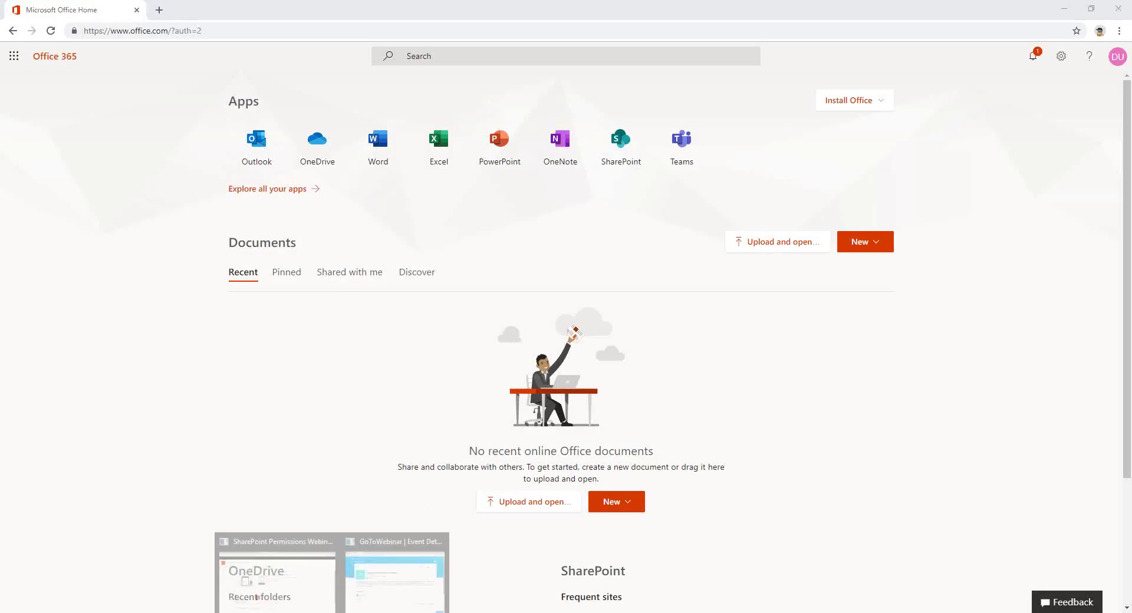
click(298, 589)
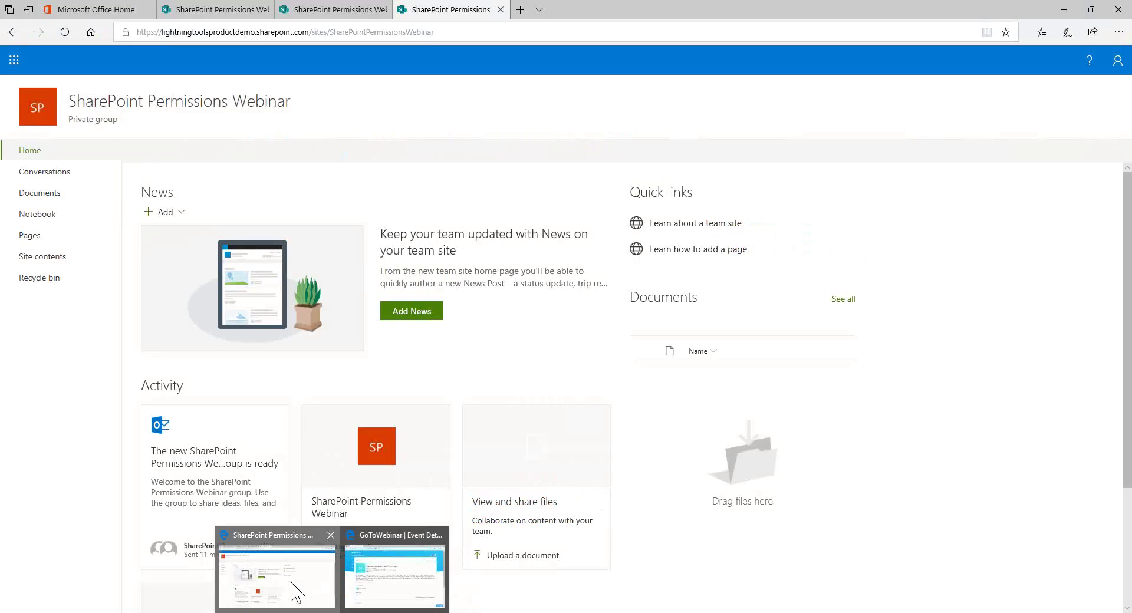
click(460, 31)
key(ctrl+c)
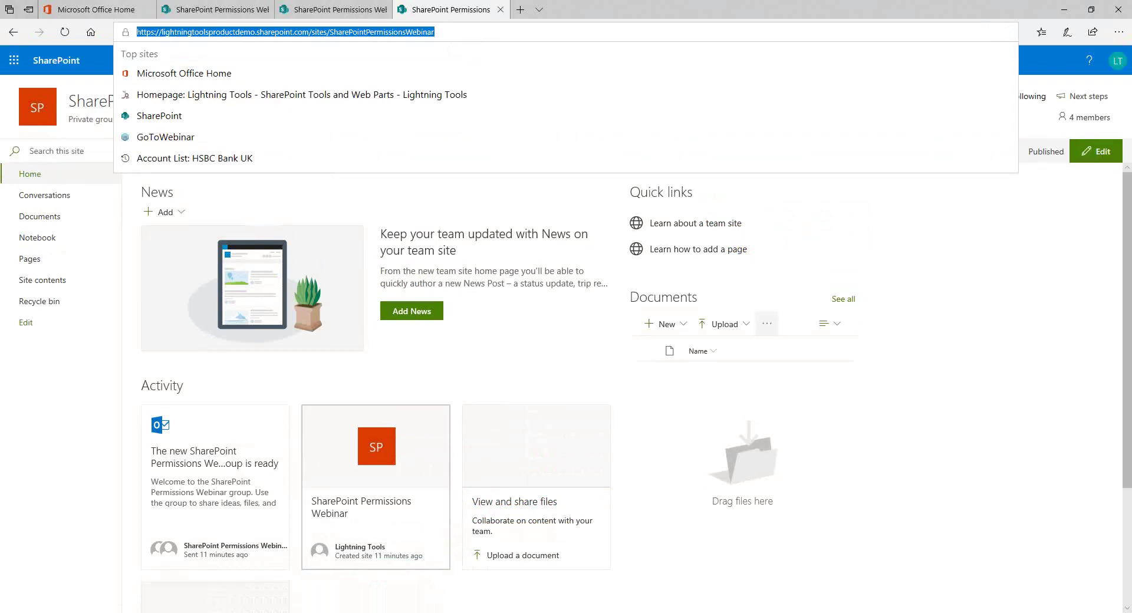
key(alt+Tab)
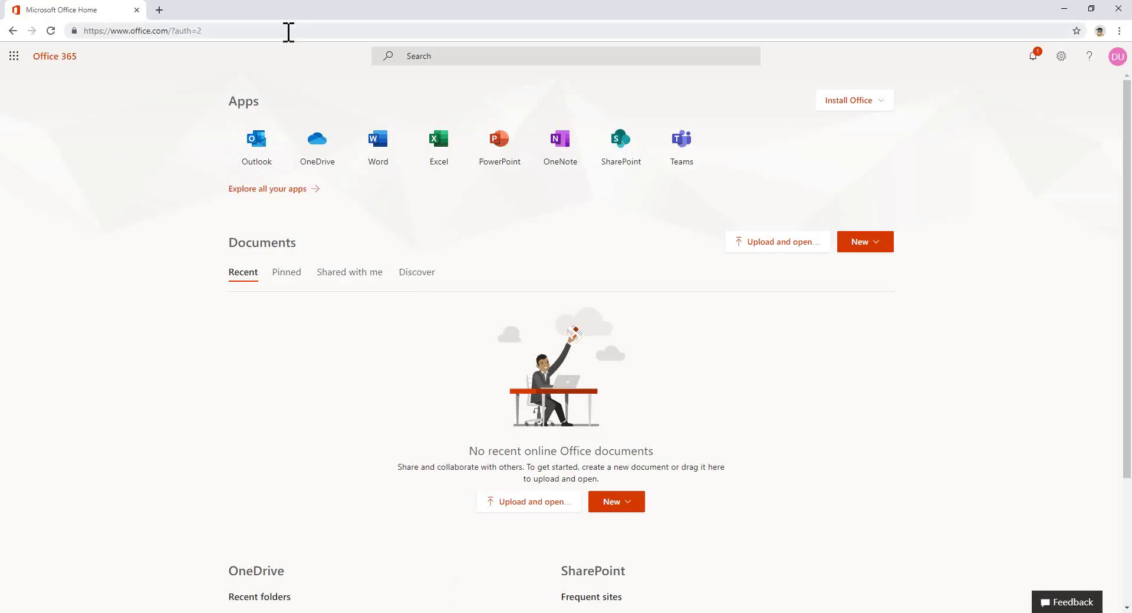
click(477, 31)
key(ctrl+v)
key(Return)
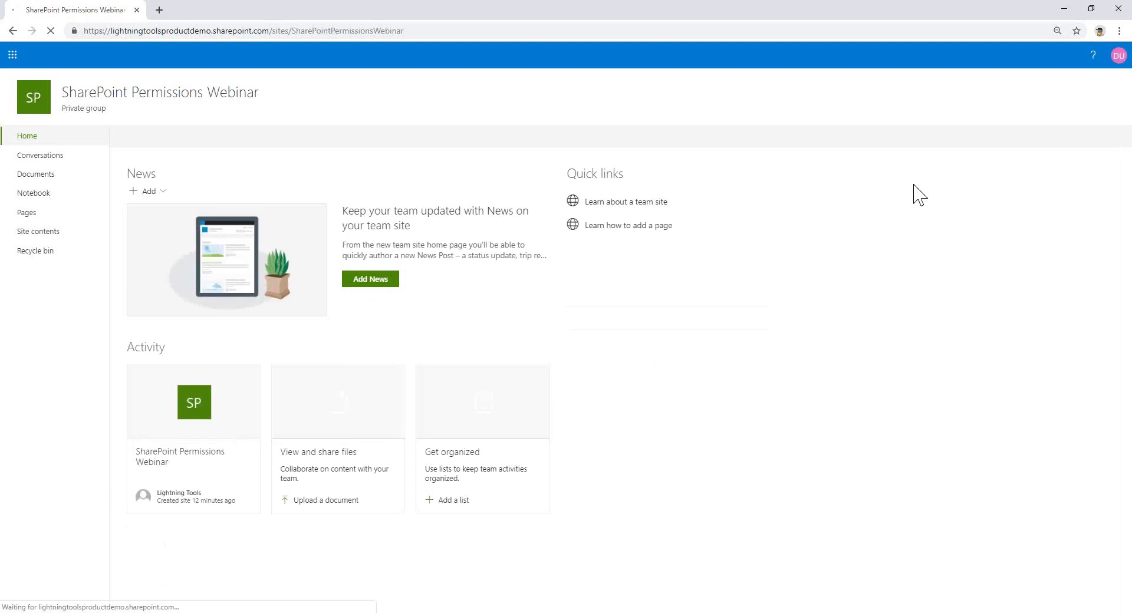
Check which account is signed in to the site, and examine the site settings available to this member.
click(1119, 57)
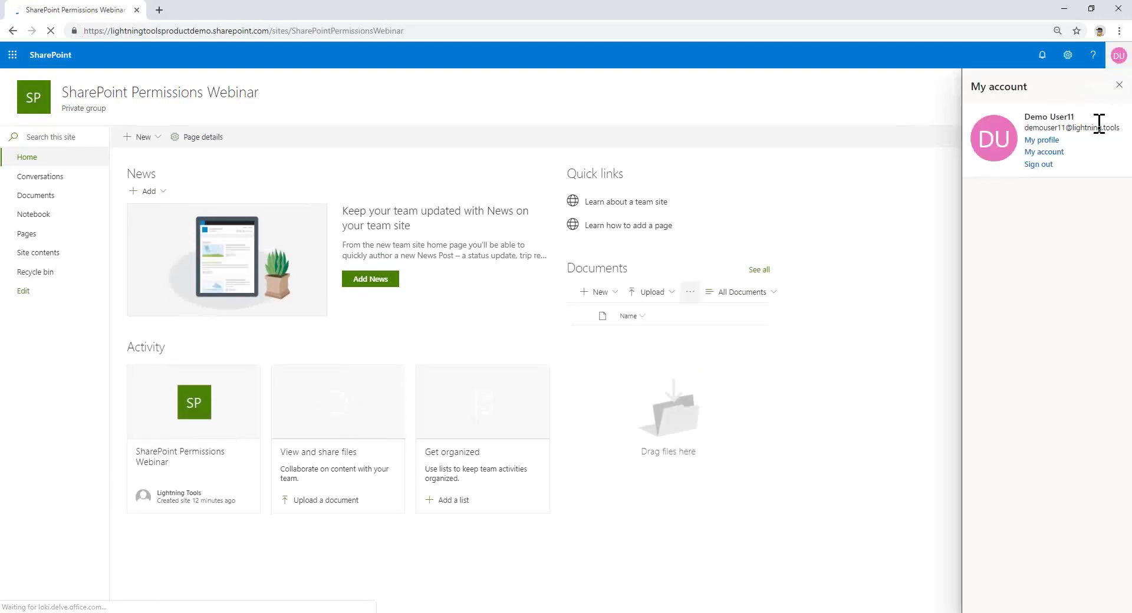
click(1120, 85)
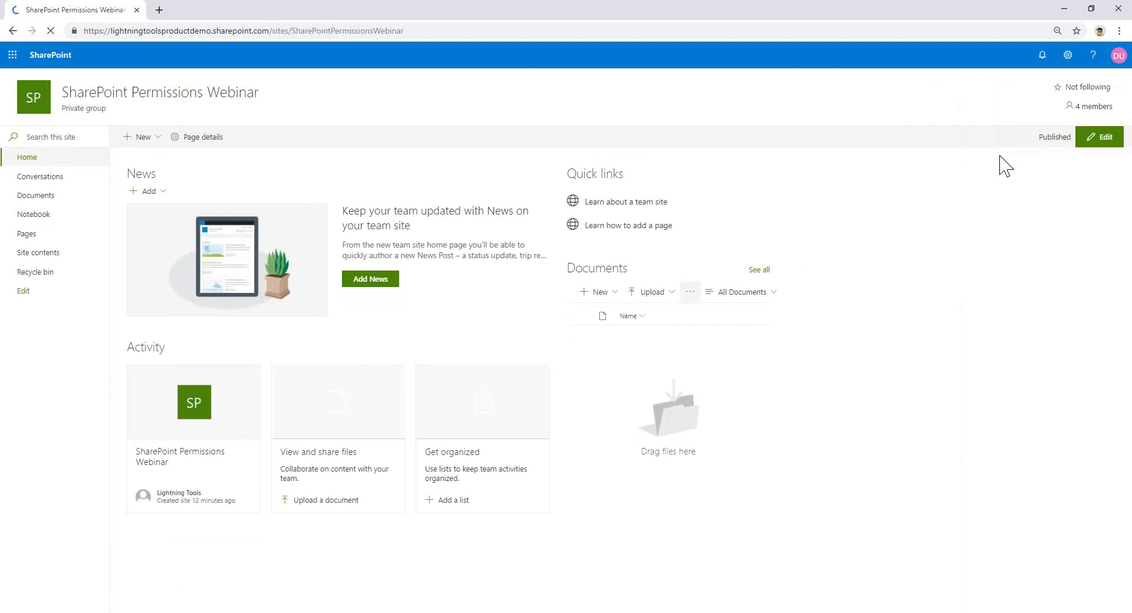
click(1069, 57)
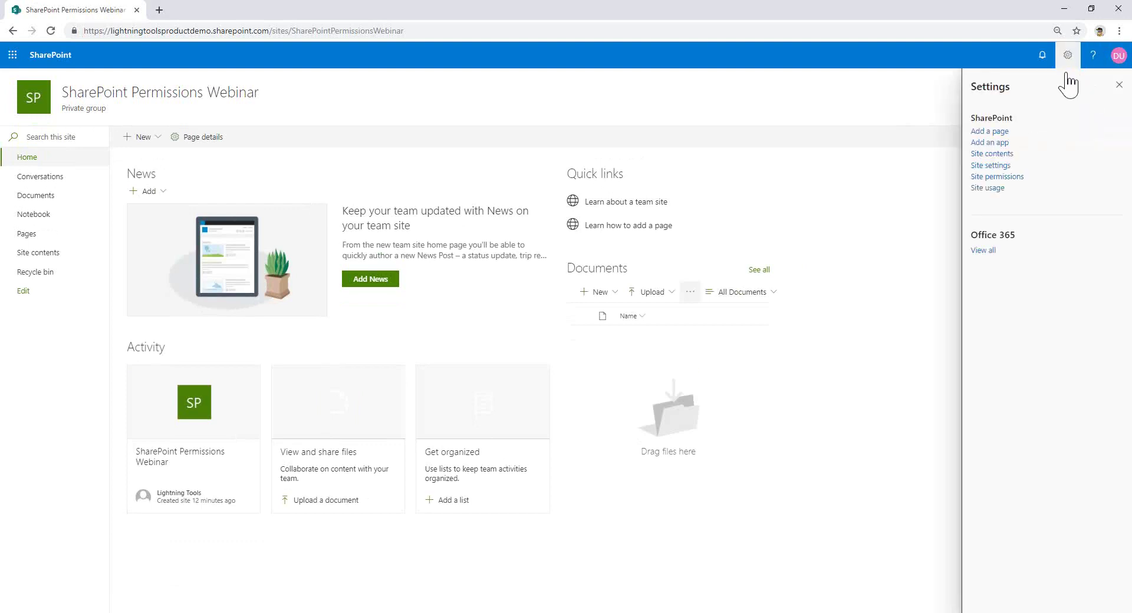
click(992, 167)
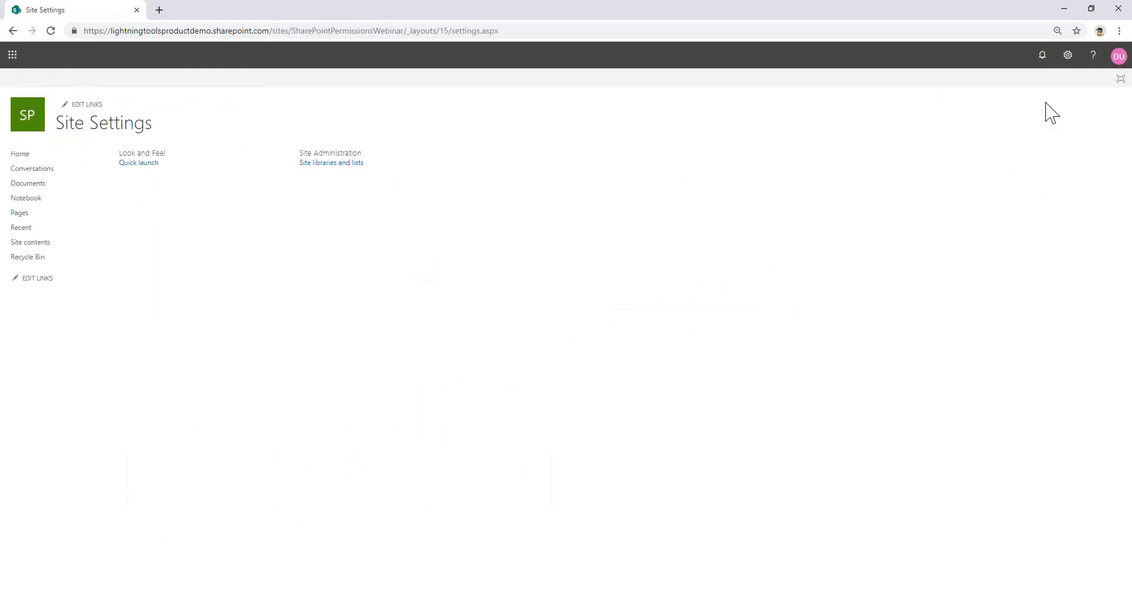
Create a document library named Important Stuff from the site contents, keeping it shown in the site navigation.
click(1061, 61)
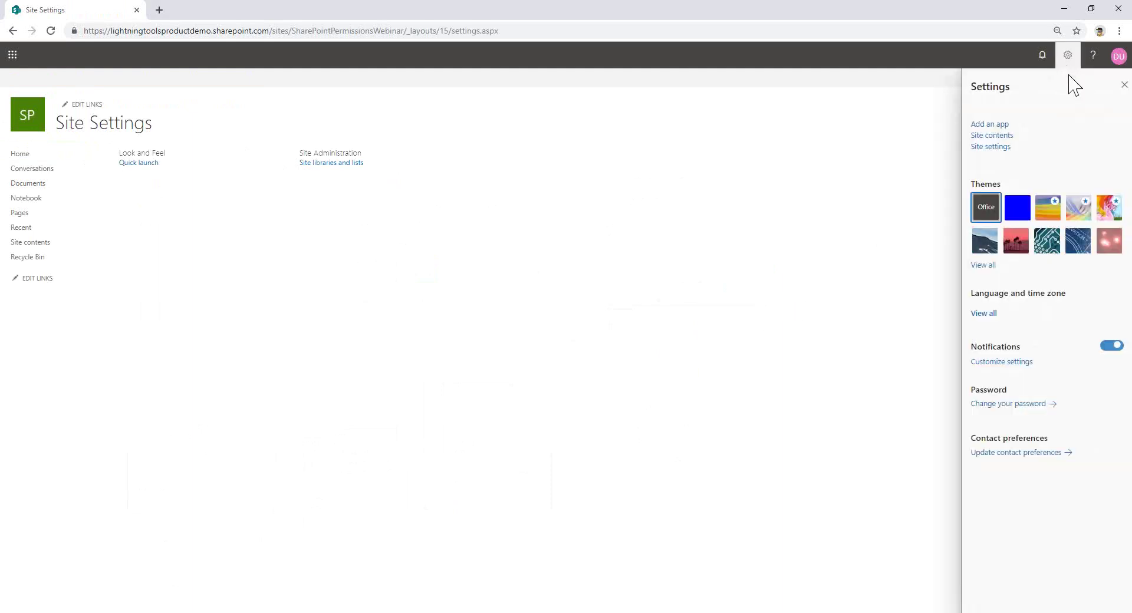
click(1003, 136)
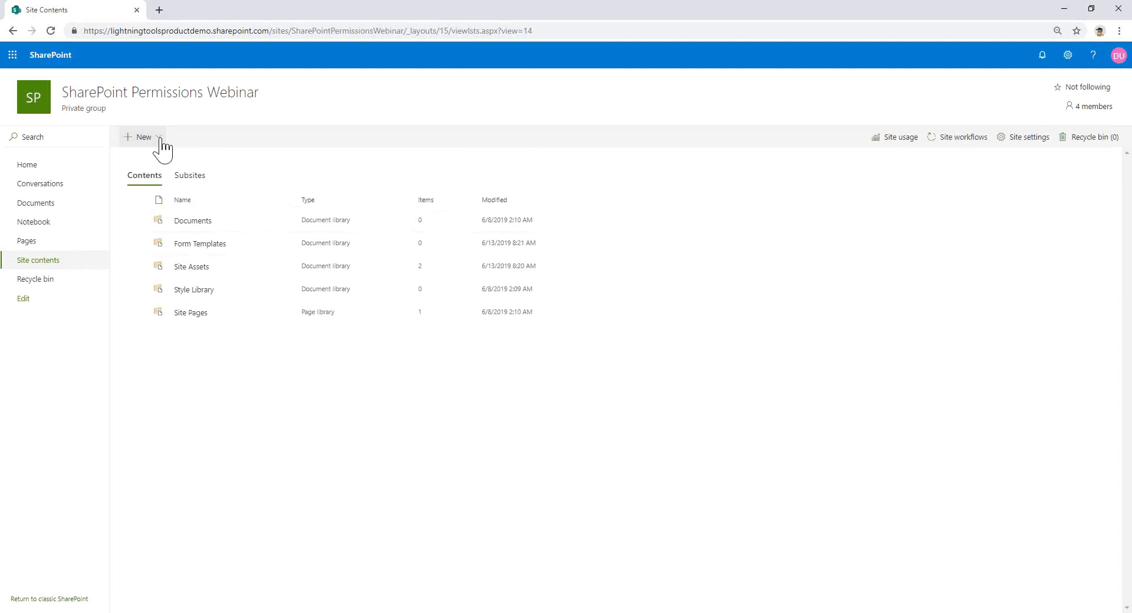
click(161, 142)
click(150, 197)
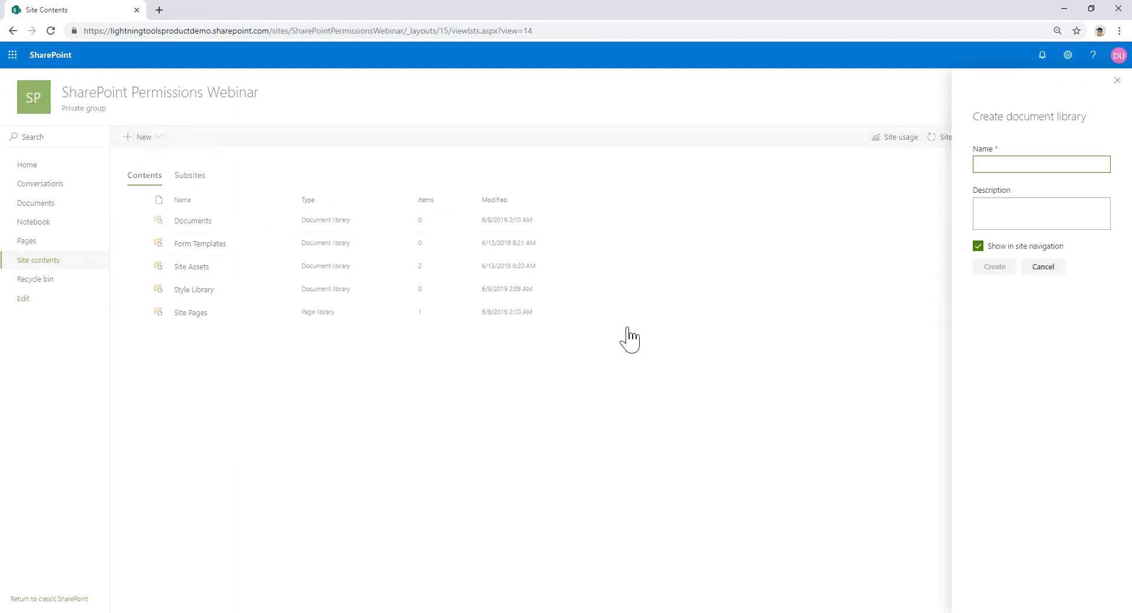
text(Important Stuff)
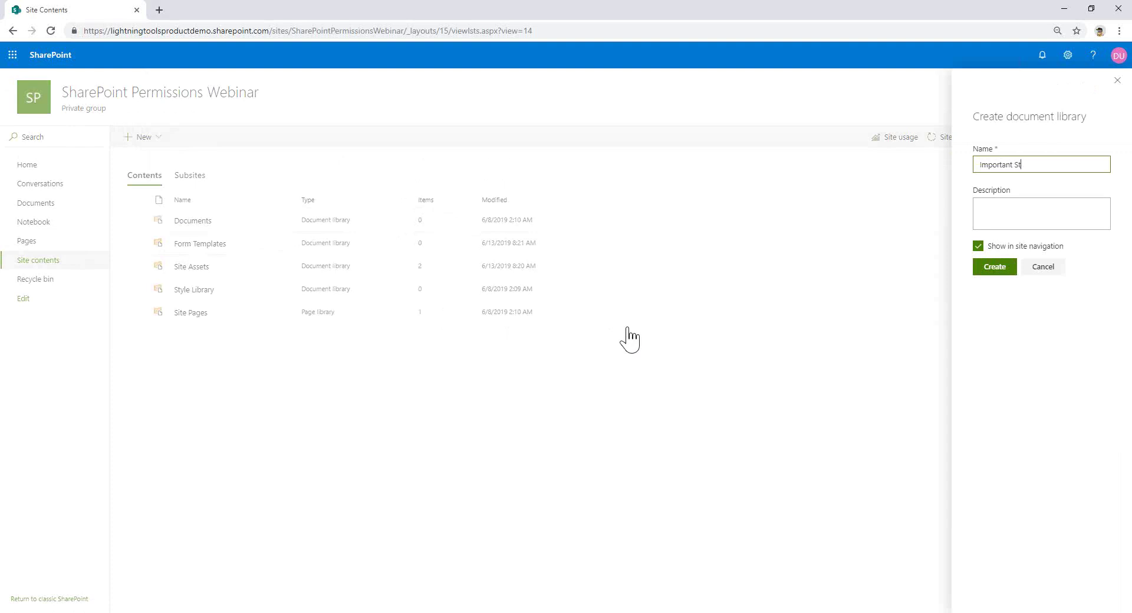
click(997, 268)
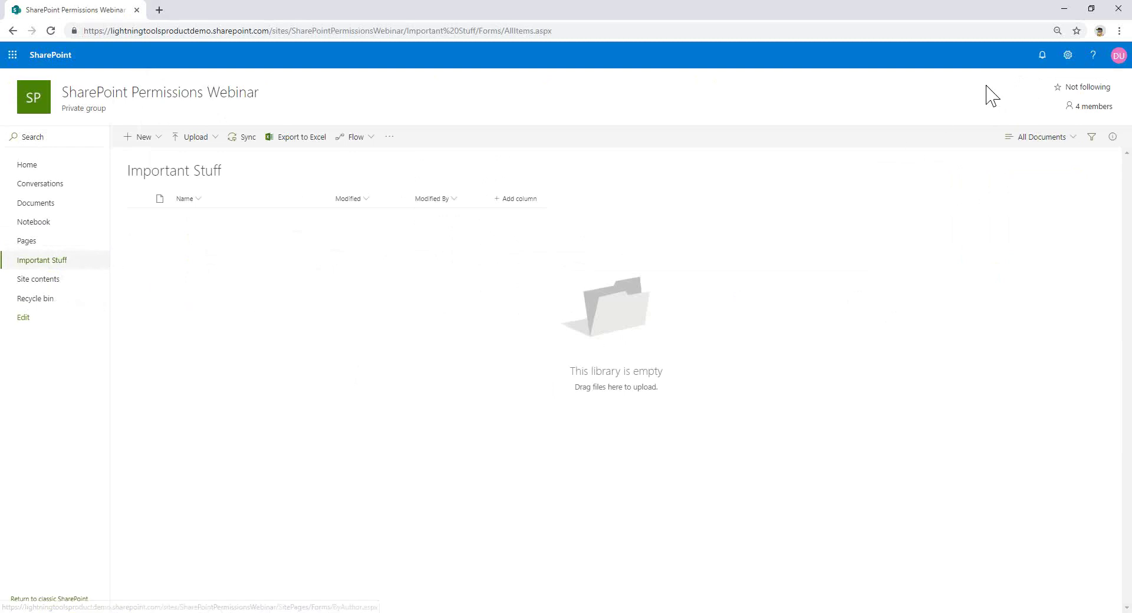
Return to the site contents and examine which settings the member can reach for the Documents library.
click(1067, 55)
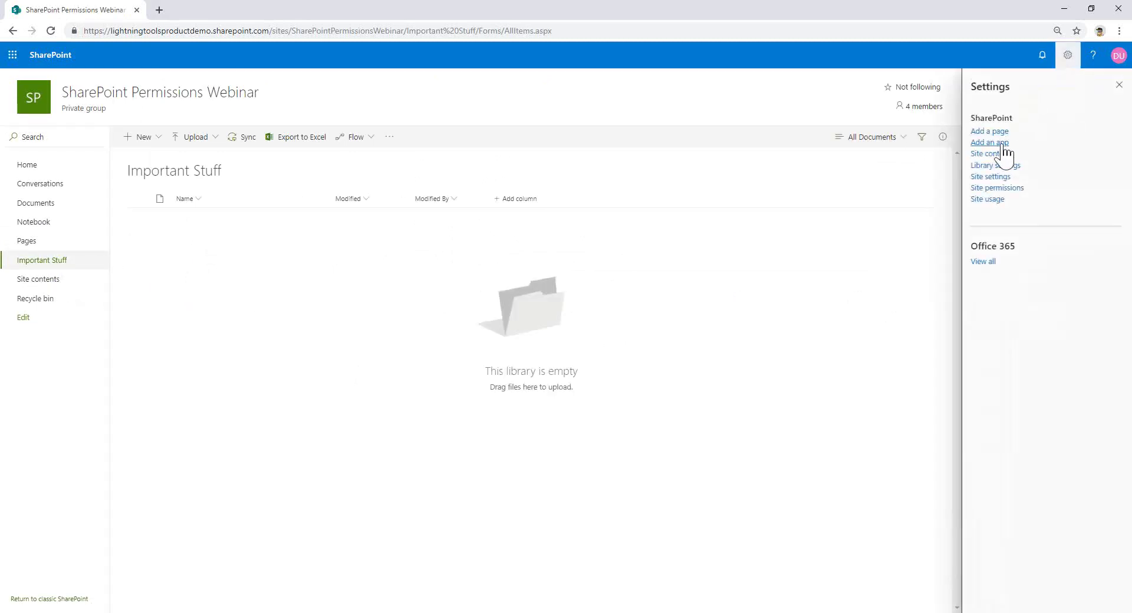
click(998, 154)
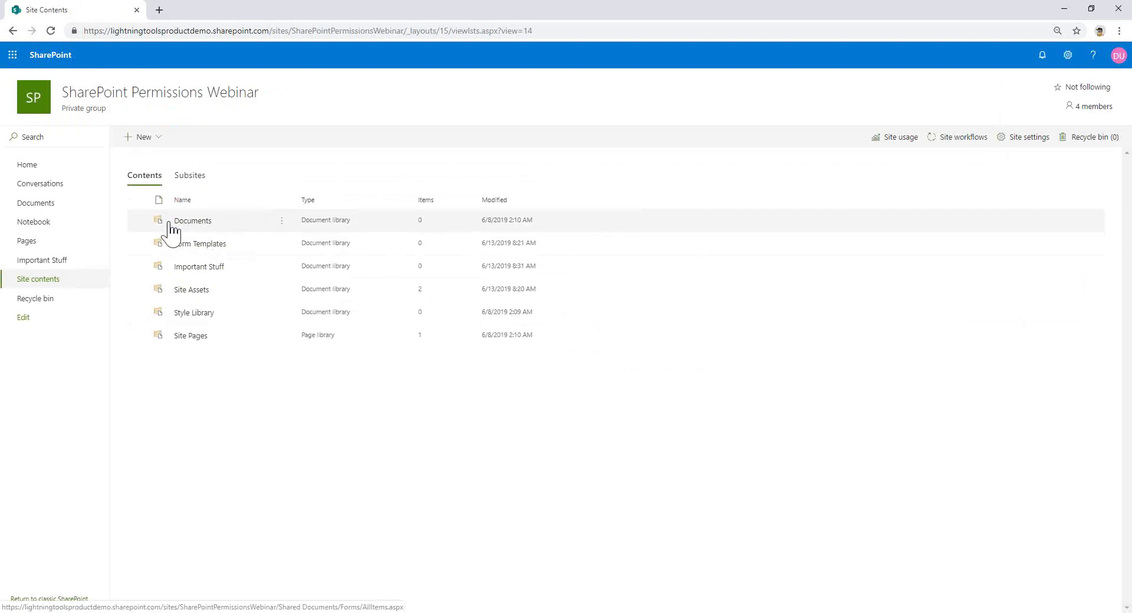
click(281, 222)
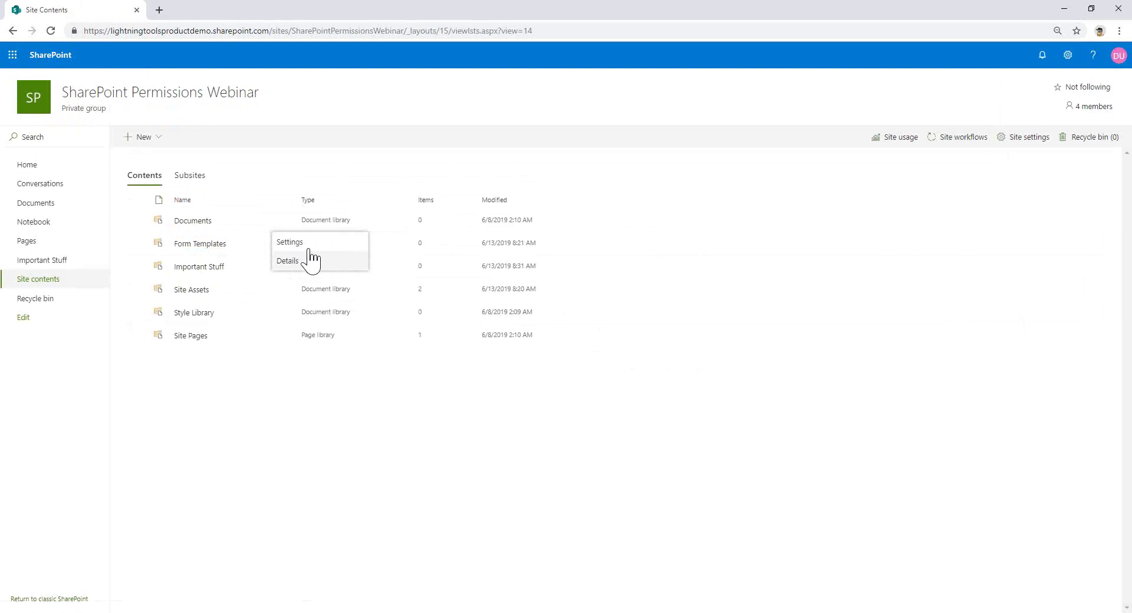
click(292, 243)
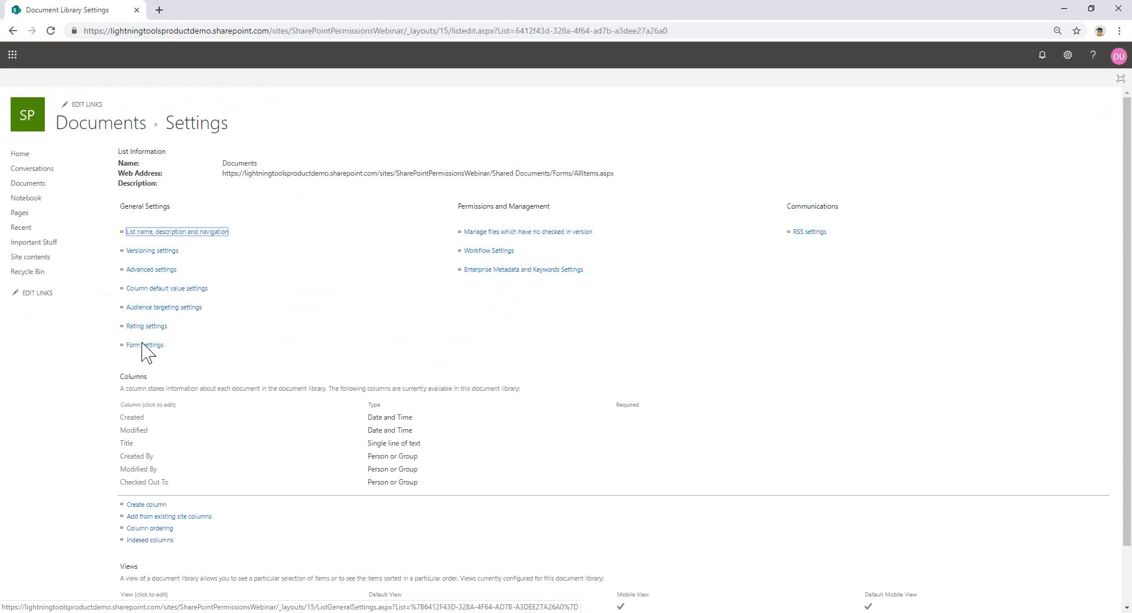
Open the Important Stuff library, return to the site contents, and check the actions offered for that library.
click(53, 243)
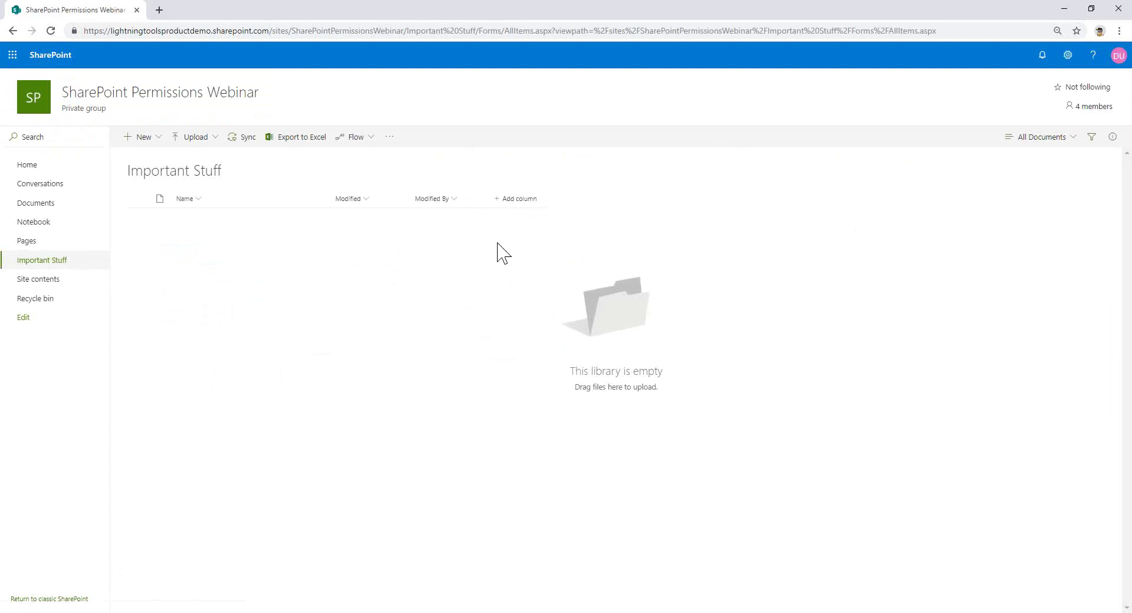
click(1068, 54)
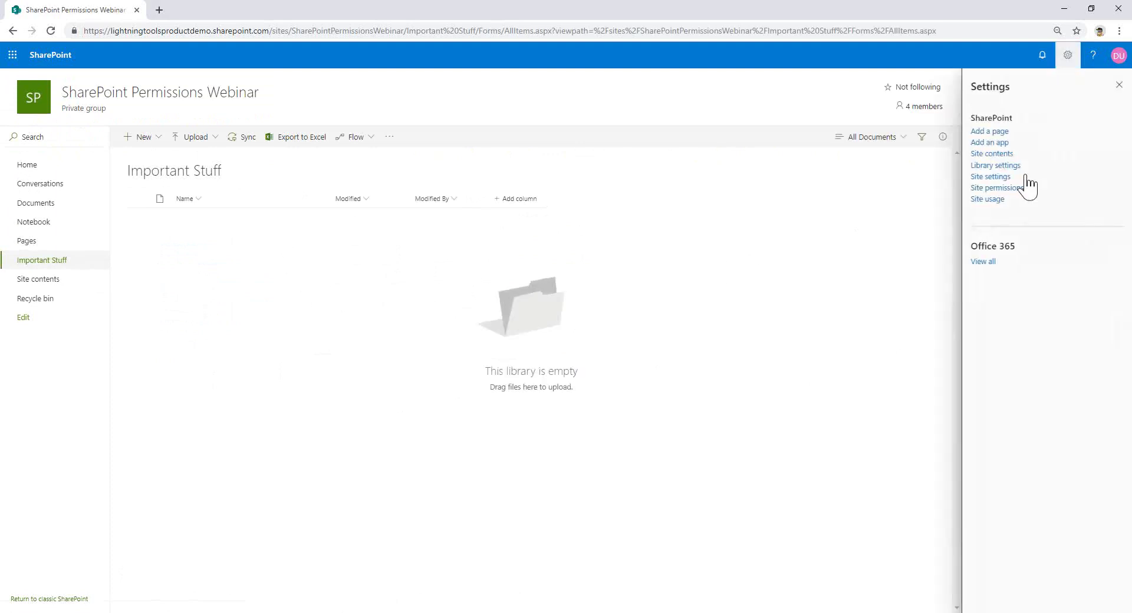
click(1003, 155)
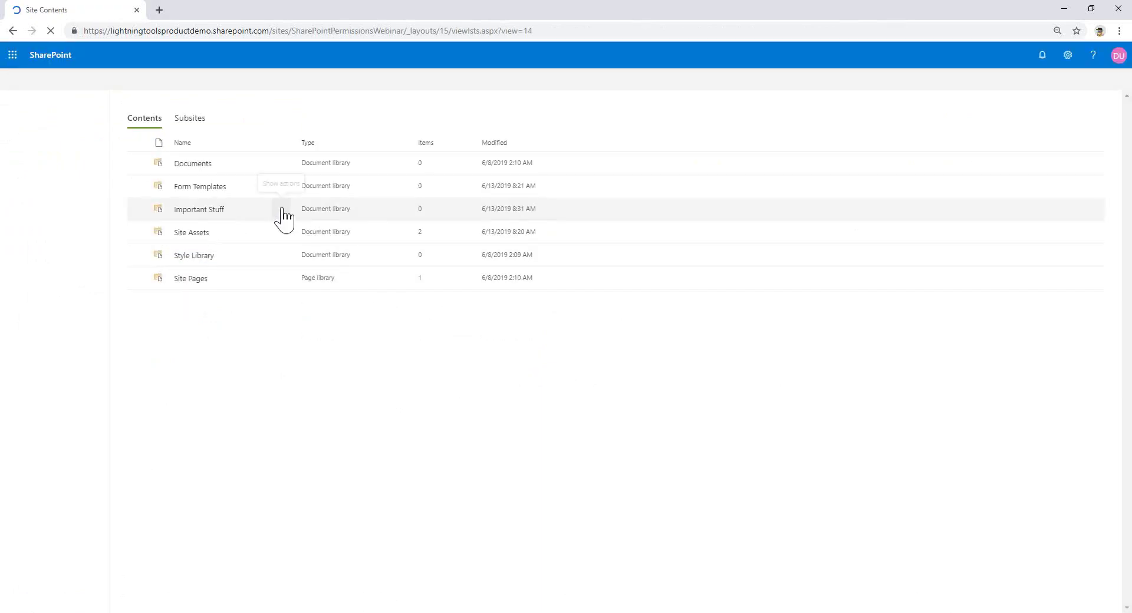
click(282, 209)
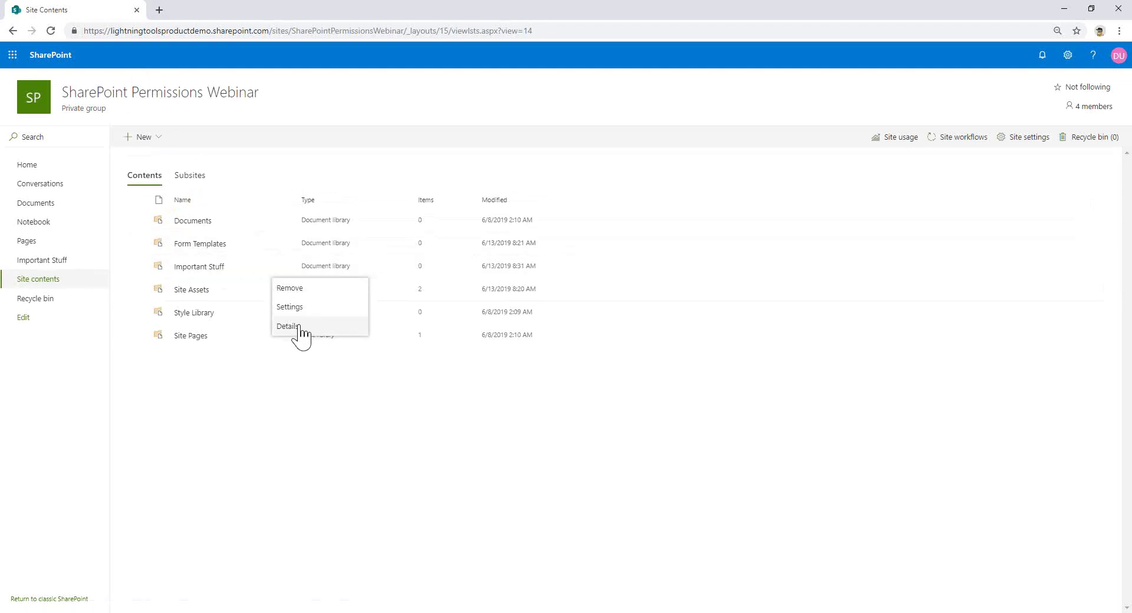
click(430, 450)
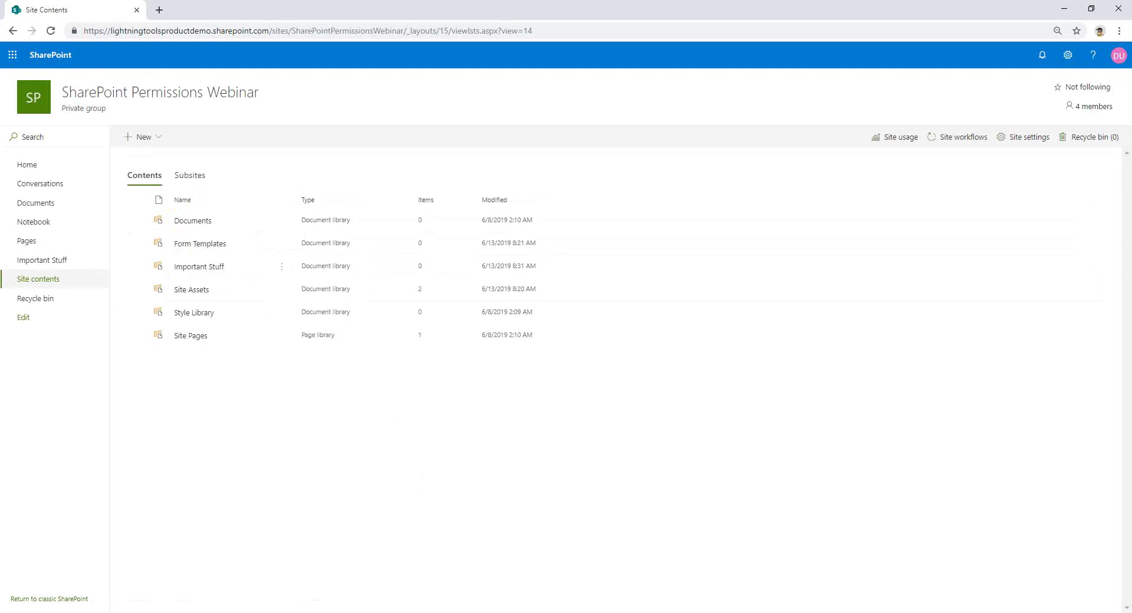
Switch to the Edge window signed in as the site owner and view all site settings through the site information.
click(277, 575)
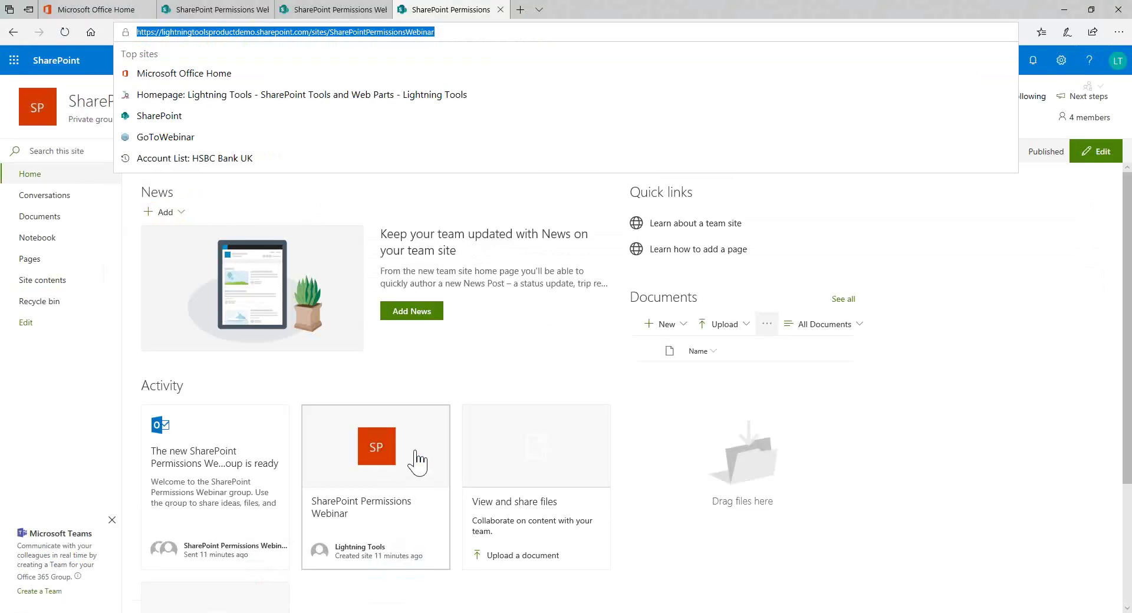
click(973, 417)
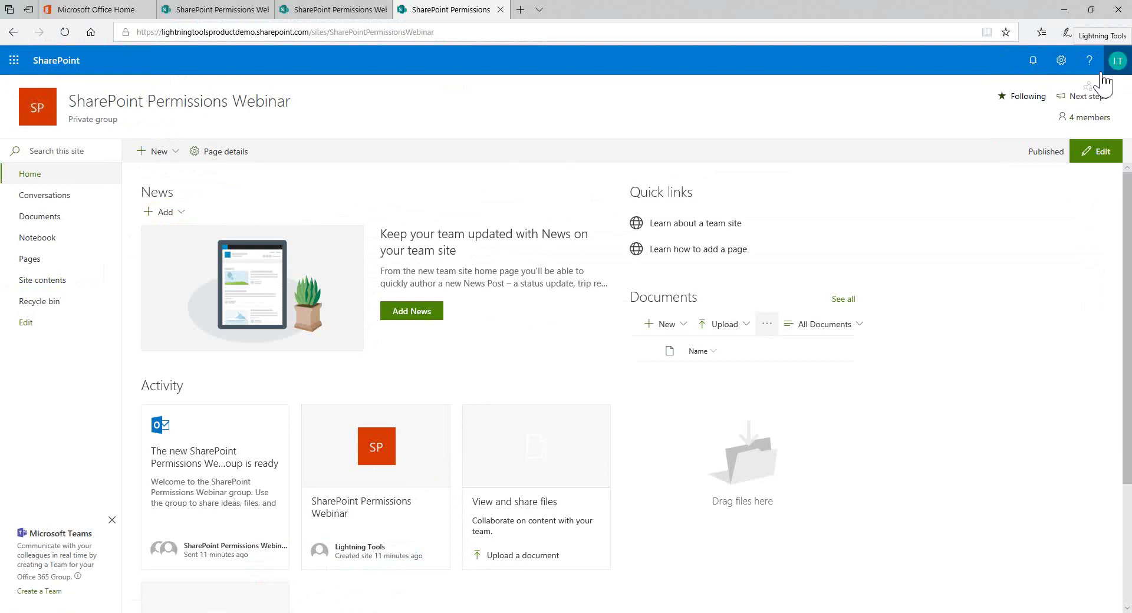
click(1061, 60)
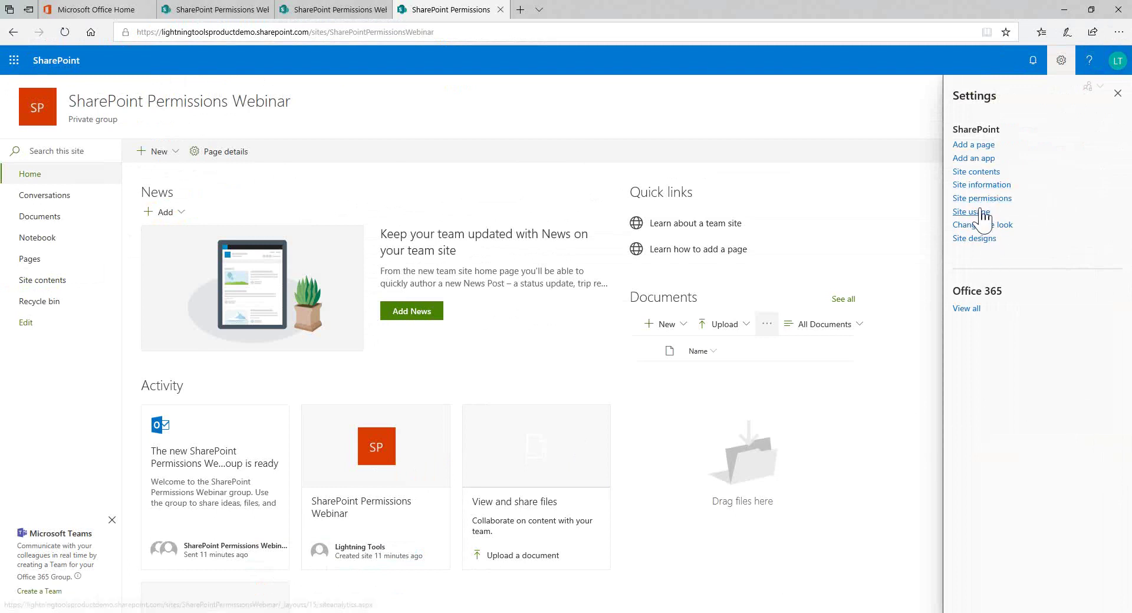
click(982, 186)
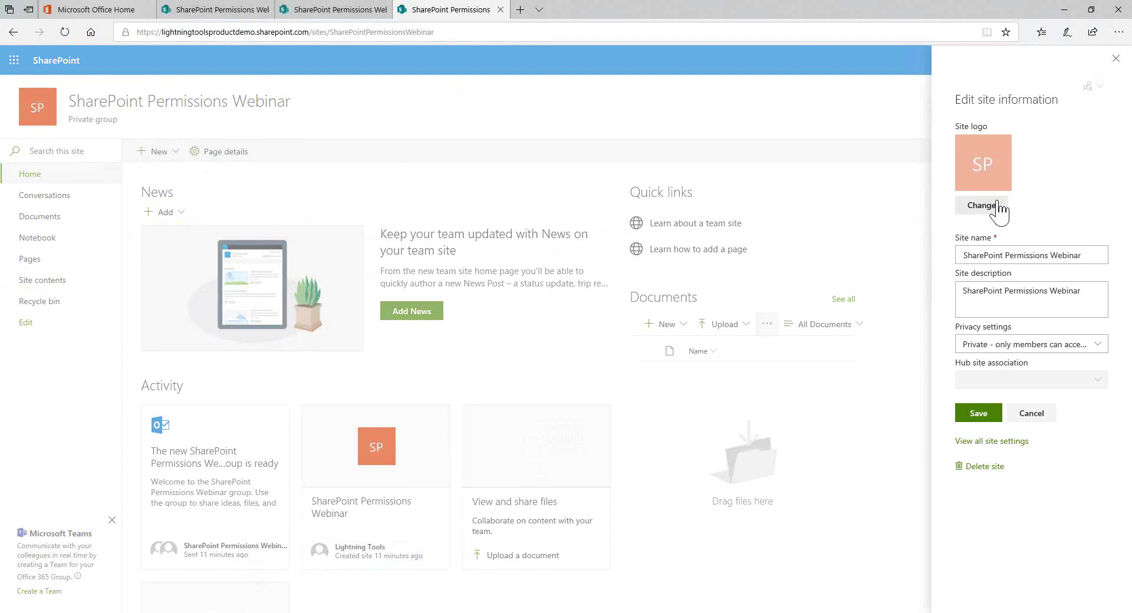
click(977, 443)
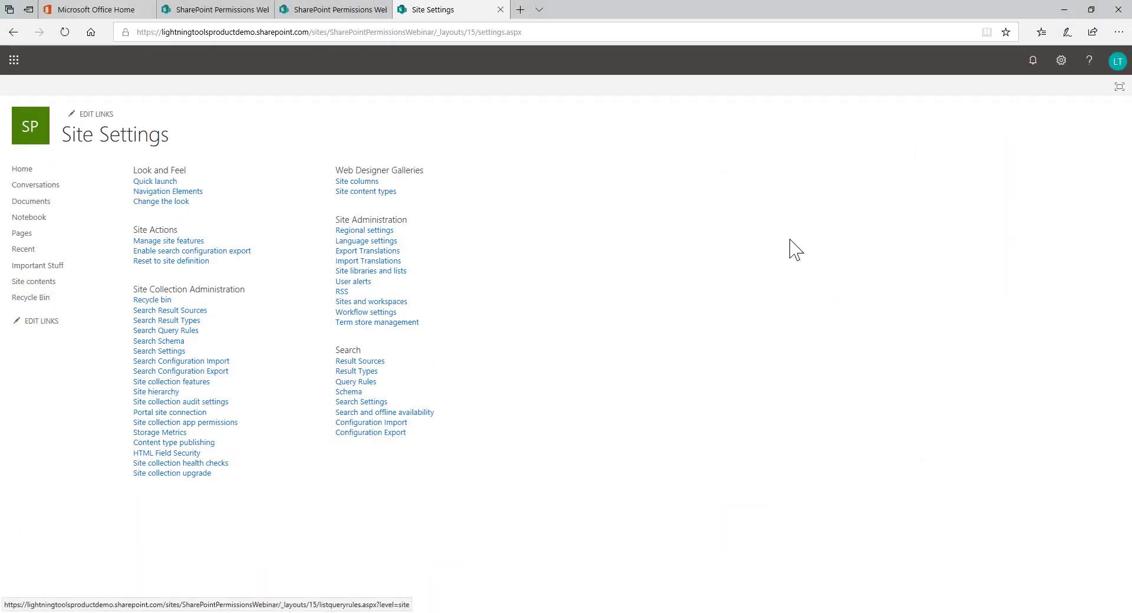
From the site contents, compare the actions for Important Stuff and Documents, and view the Documents library's permissions in its settings.
click(1062, 60)
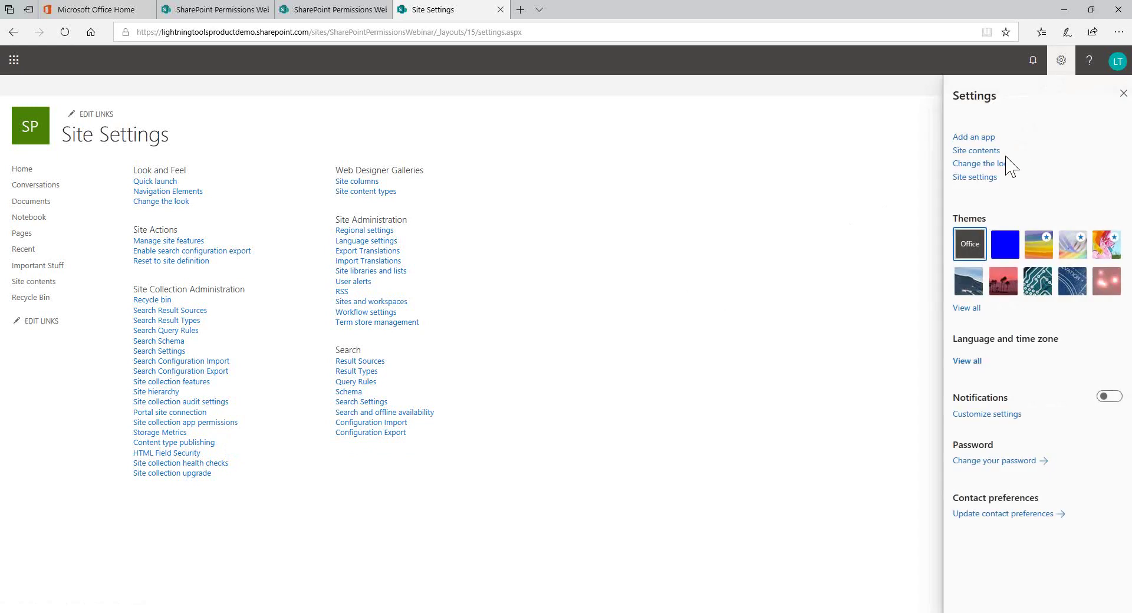
click(972, 155)
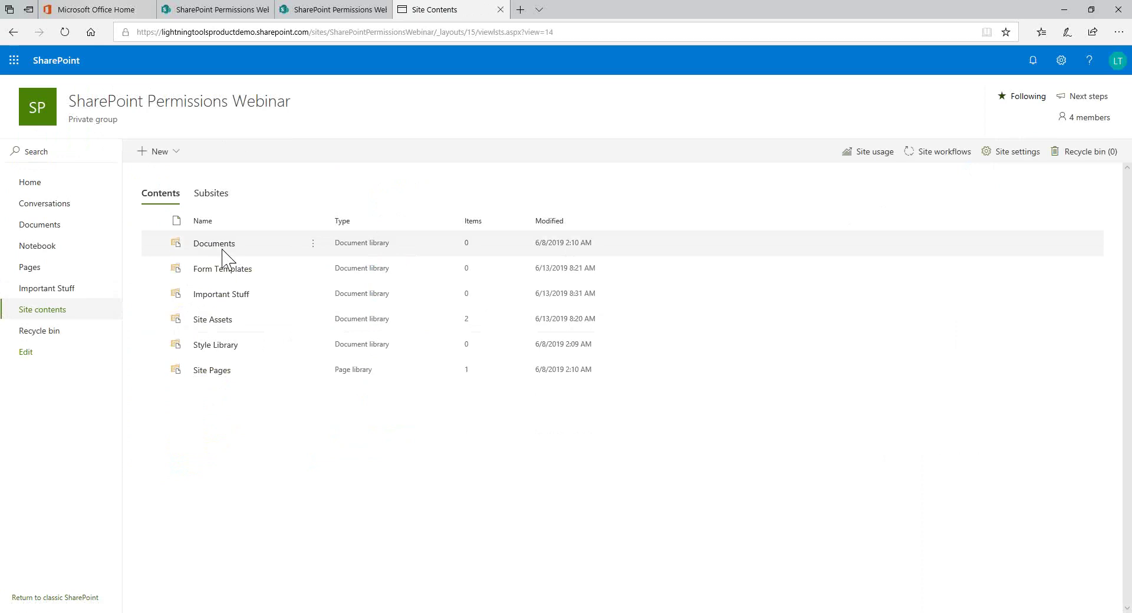
click(314, 297)
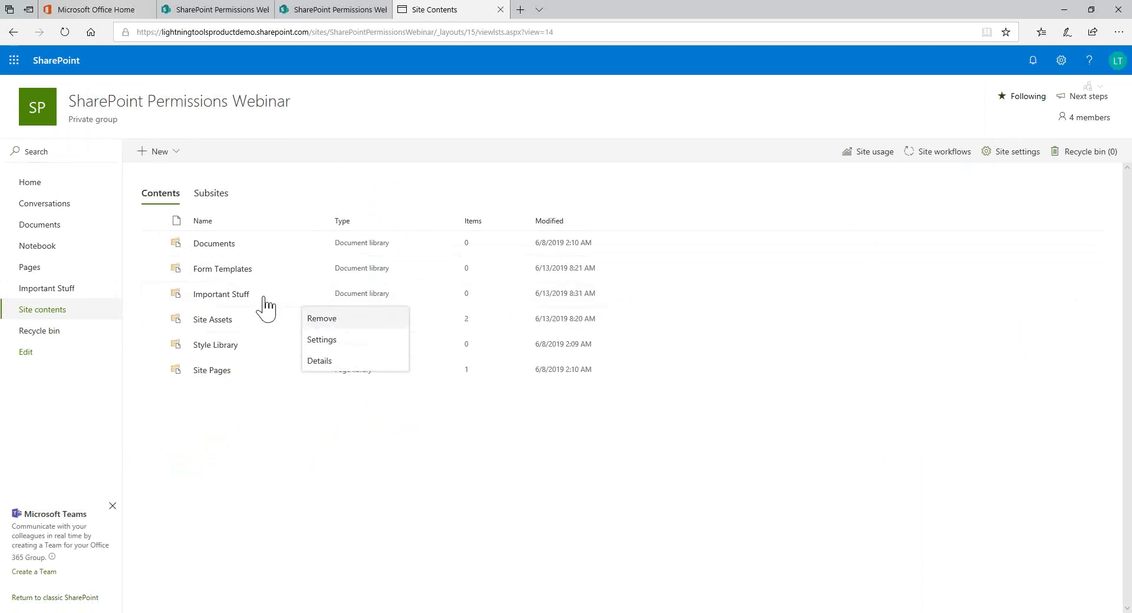
click(314, 246)
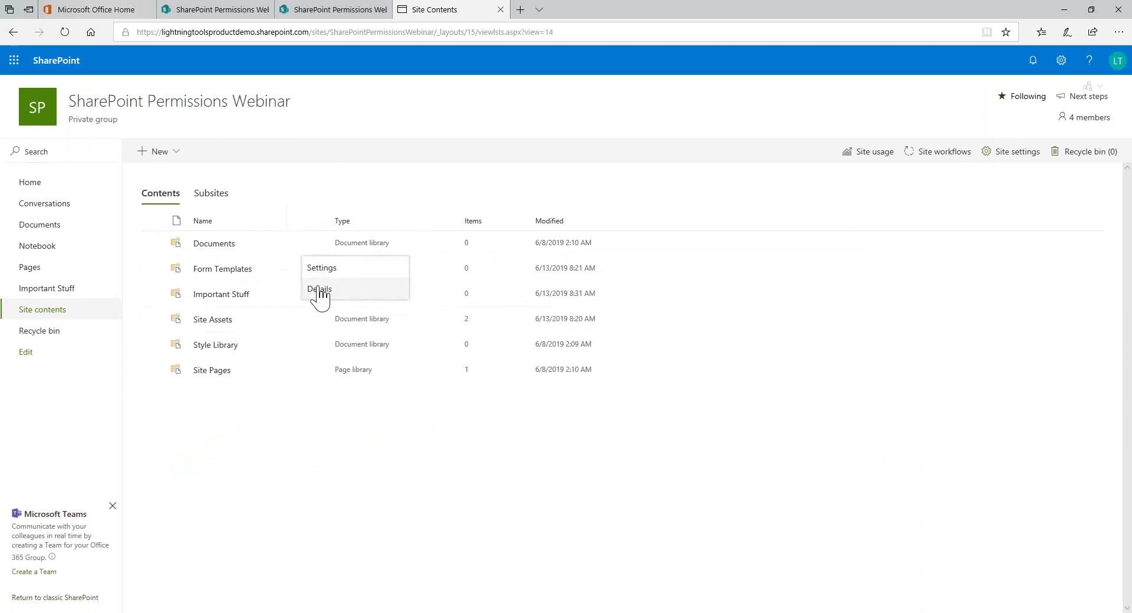
click(318, 267)
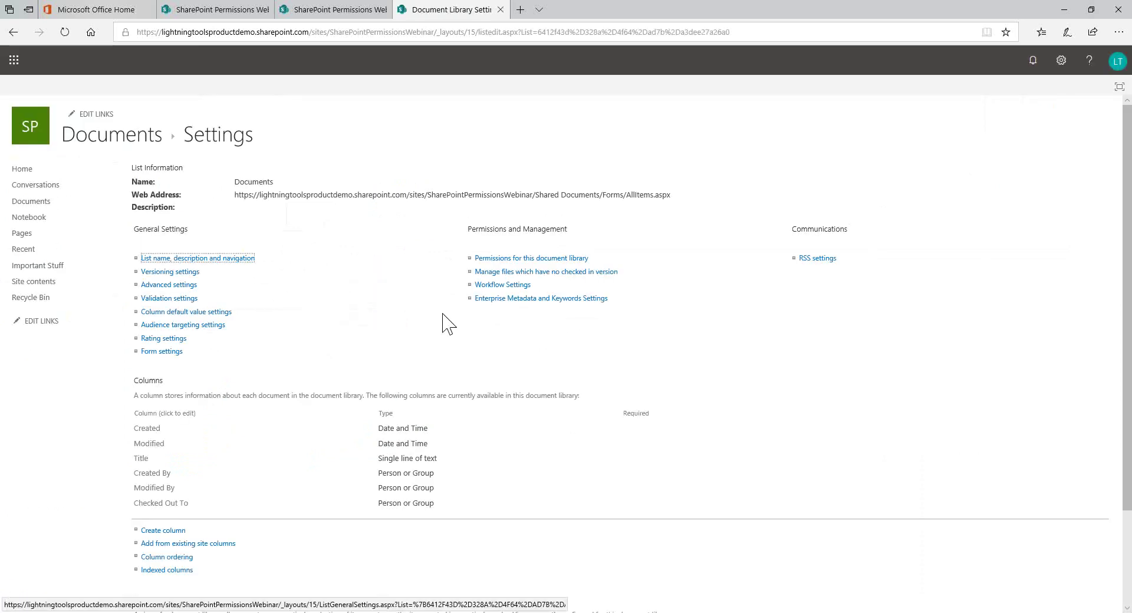
click(543, 259)
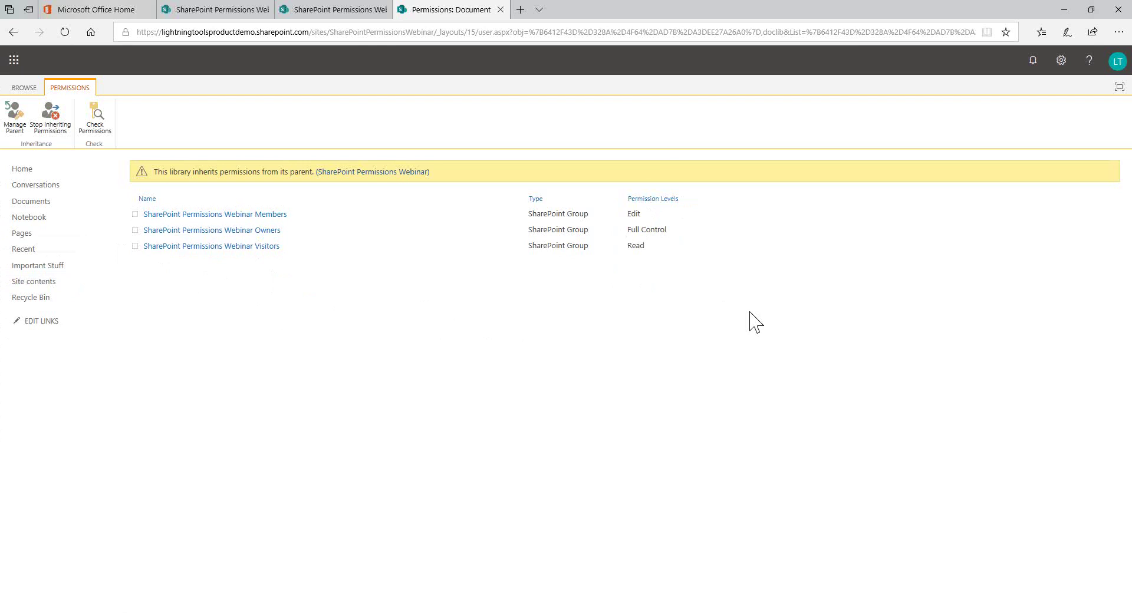
Return to the site contents, review the site permissions, and open the list of permission levels from the advanced permissions settings.
click(1062, 60)
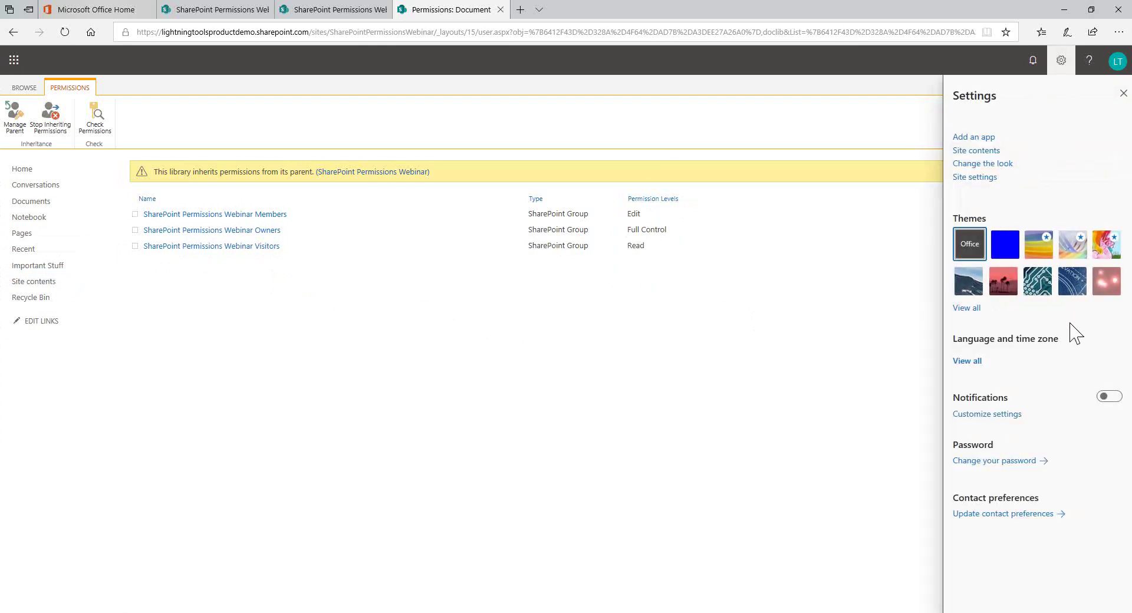
click(983, 150)
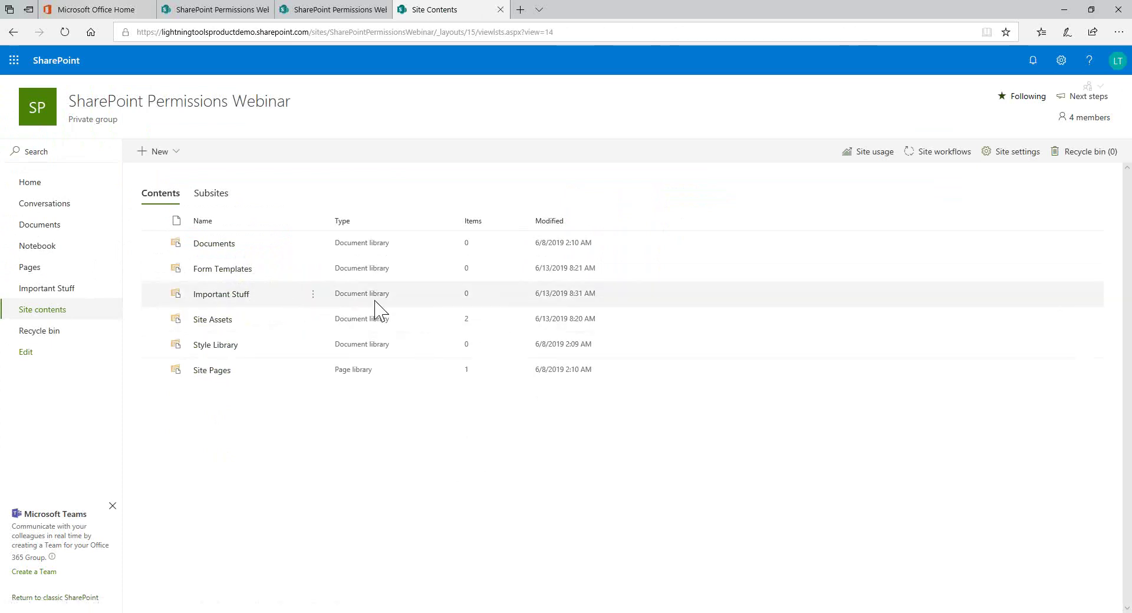
click(1052, 75)
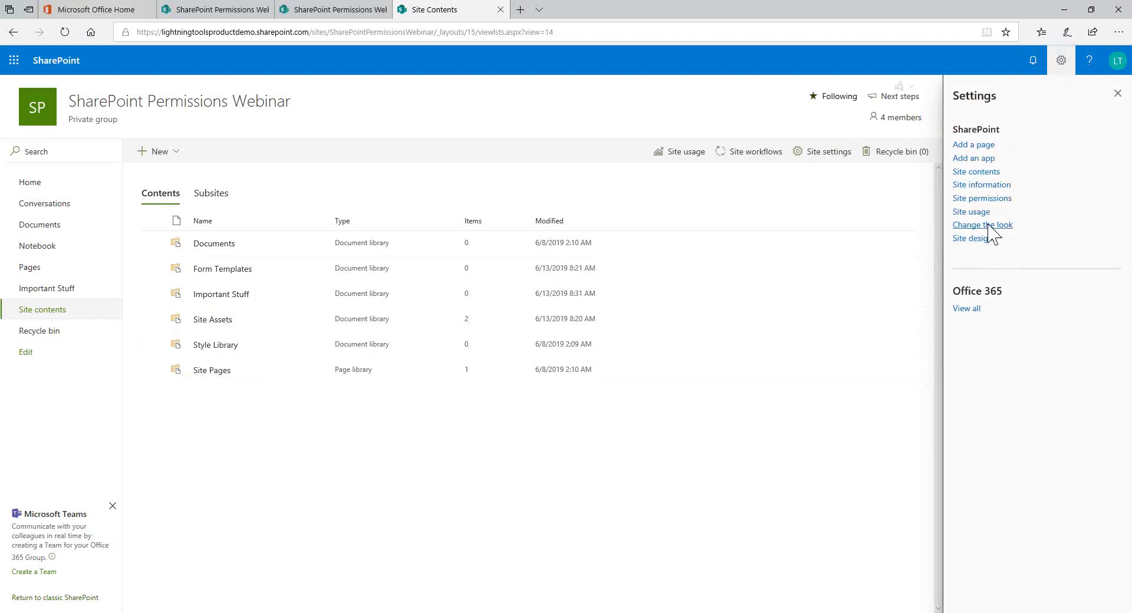
click(982, 199)
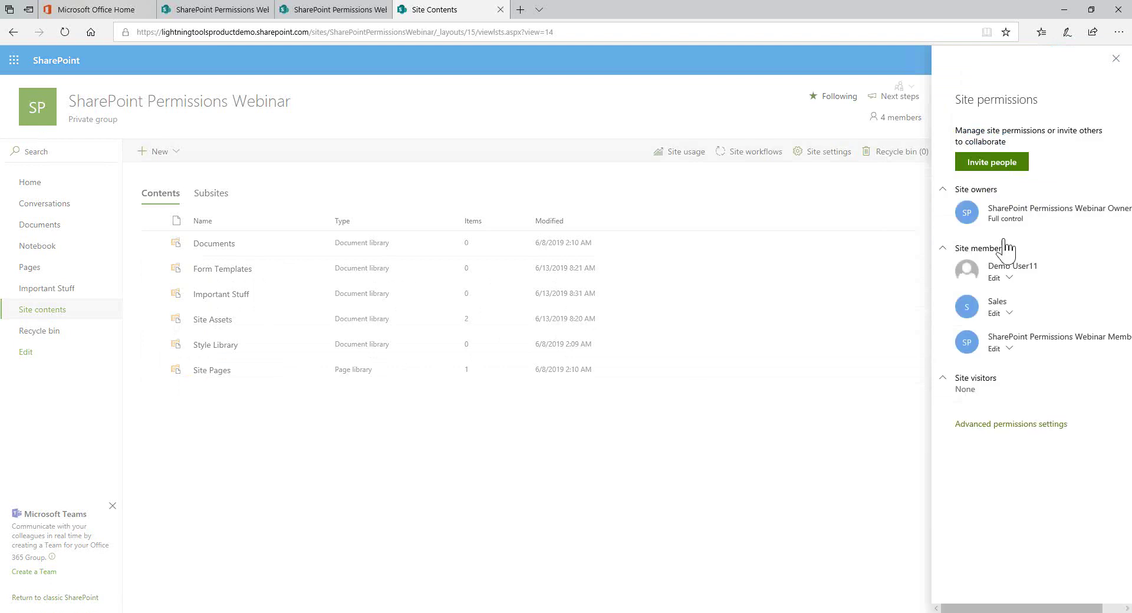
click(994, 425)
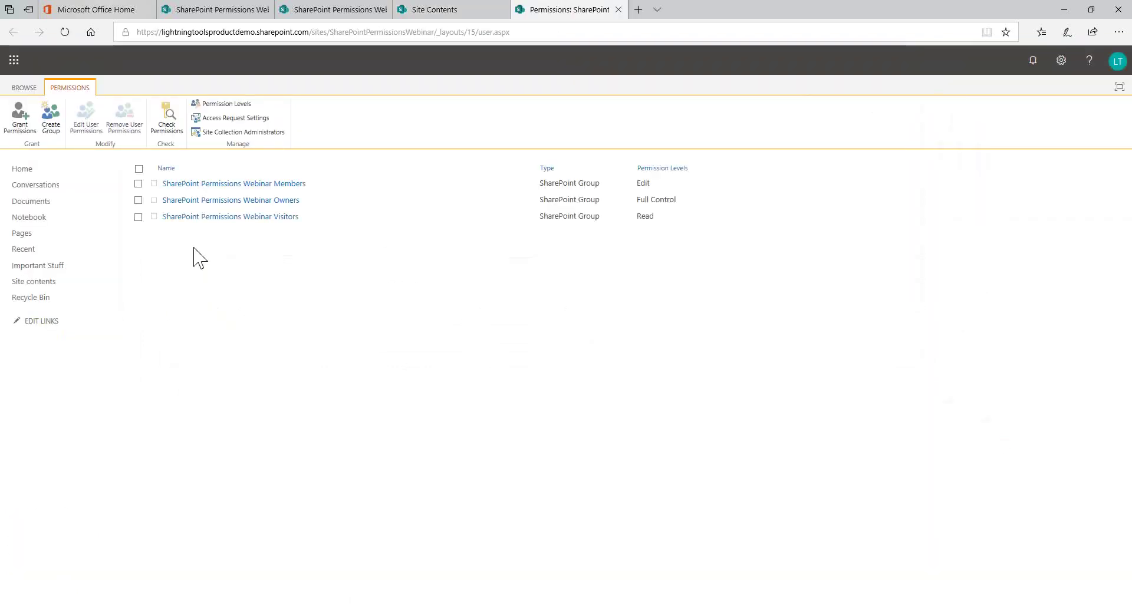
click(232, 106)
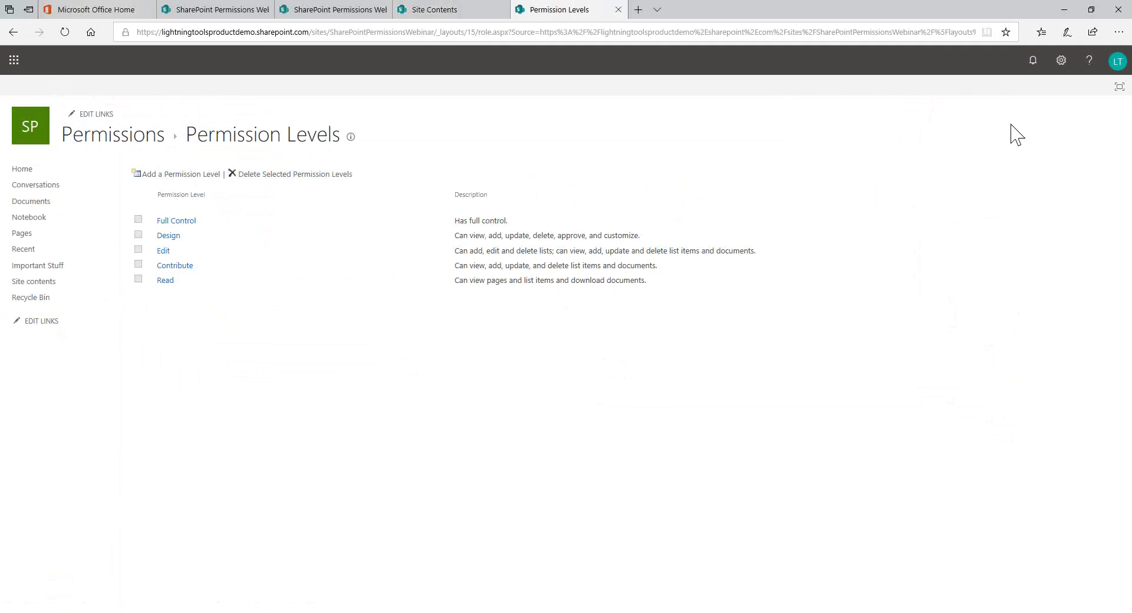
Return to the site's home page and open the advanced permissions settings through the site permissions.
click(1060, 65)
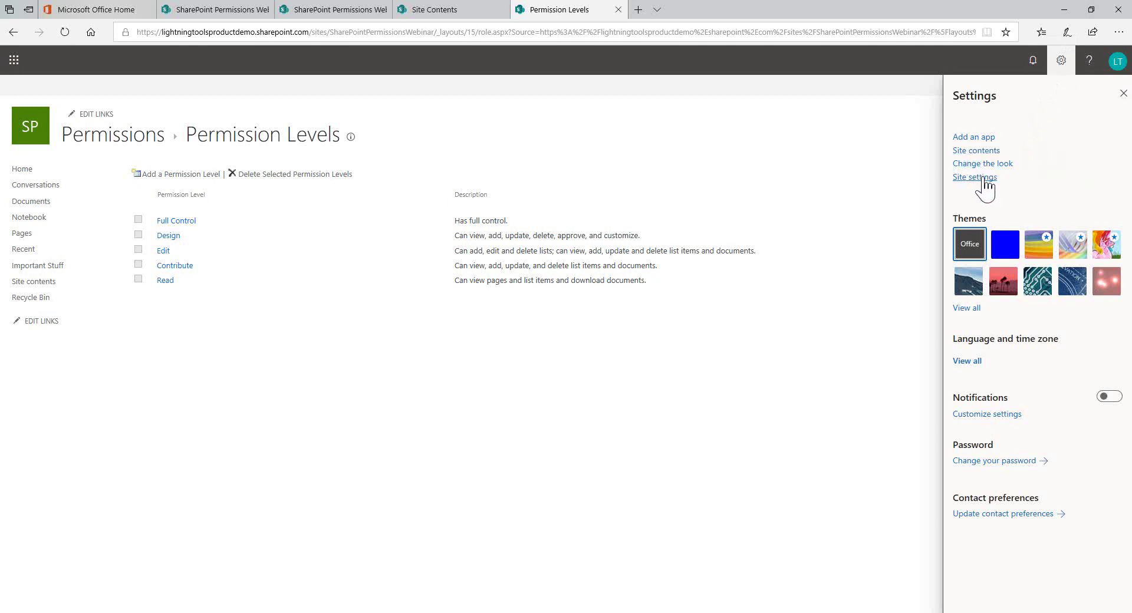
click(1123, 94)
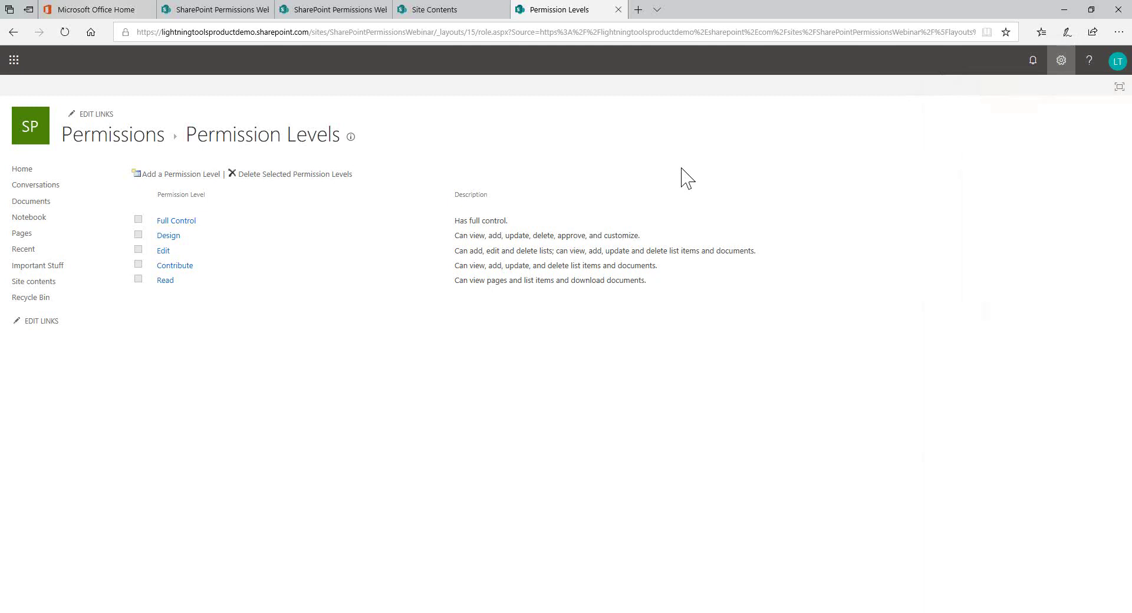
click(115, 168)
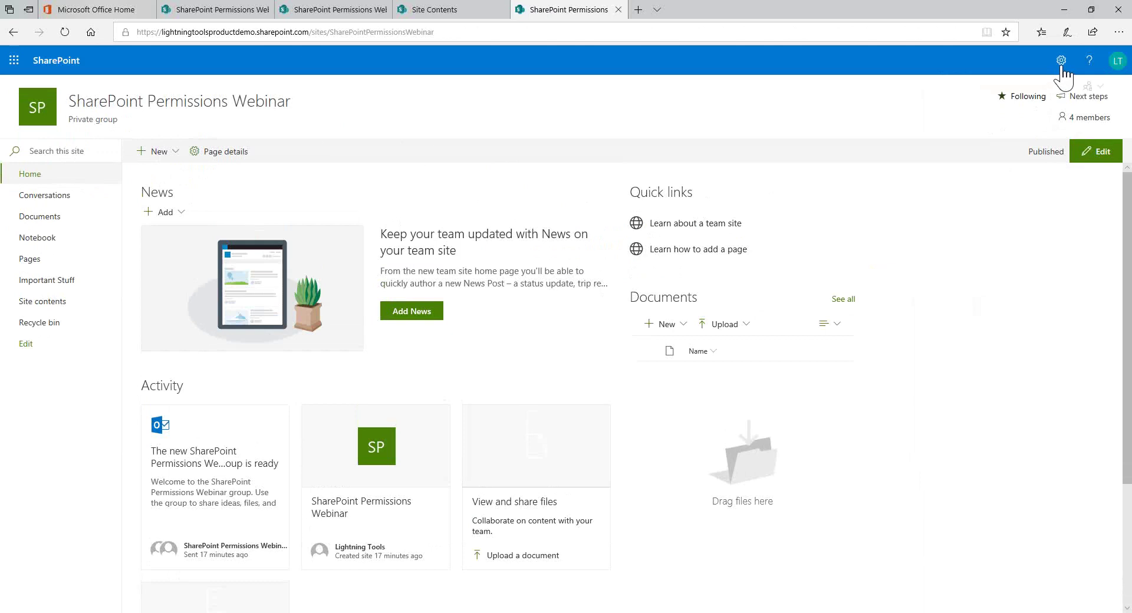
click(1061, 63)
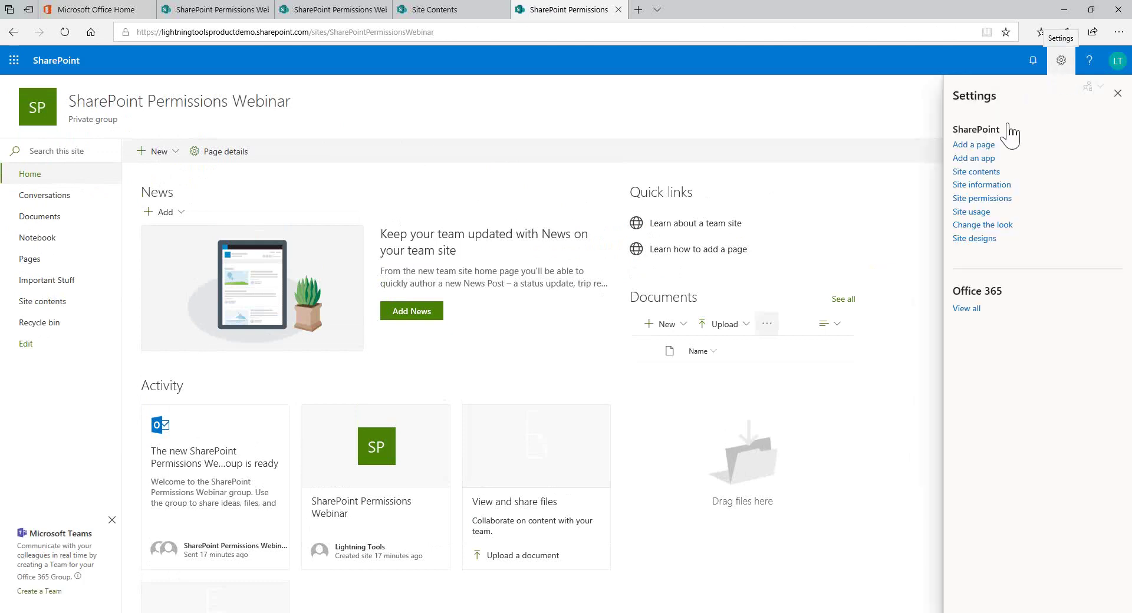
click(996, 198)
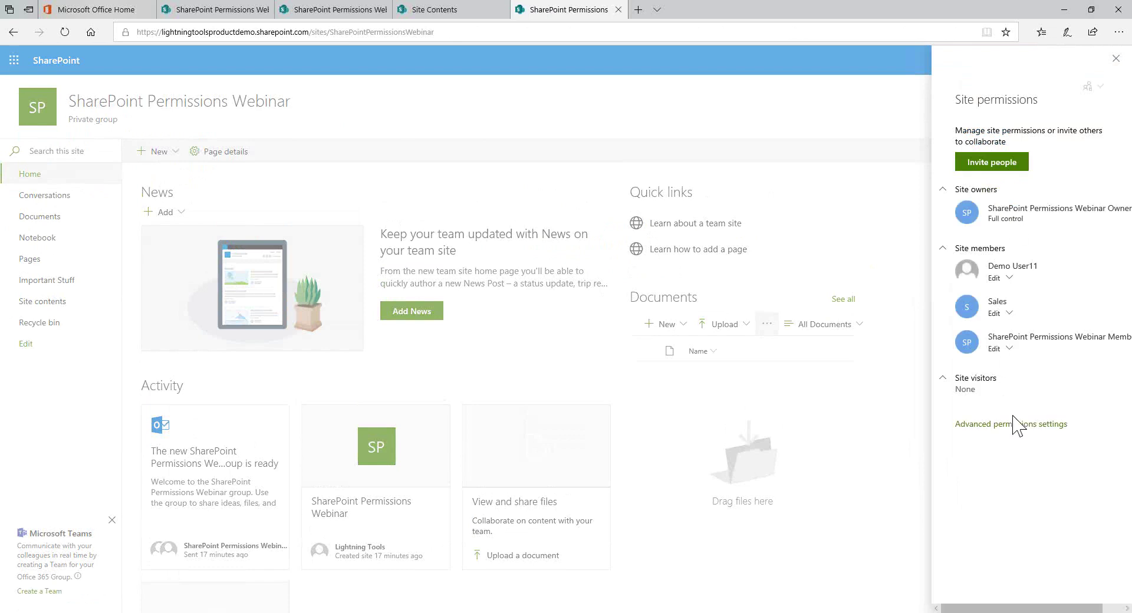
click(1017, 425)
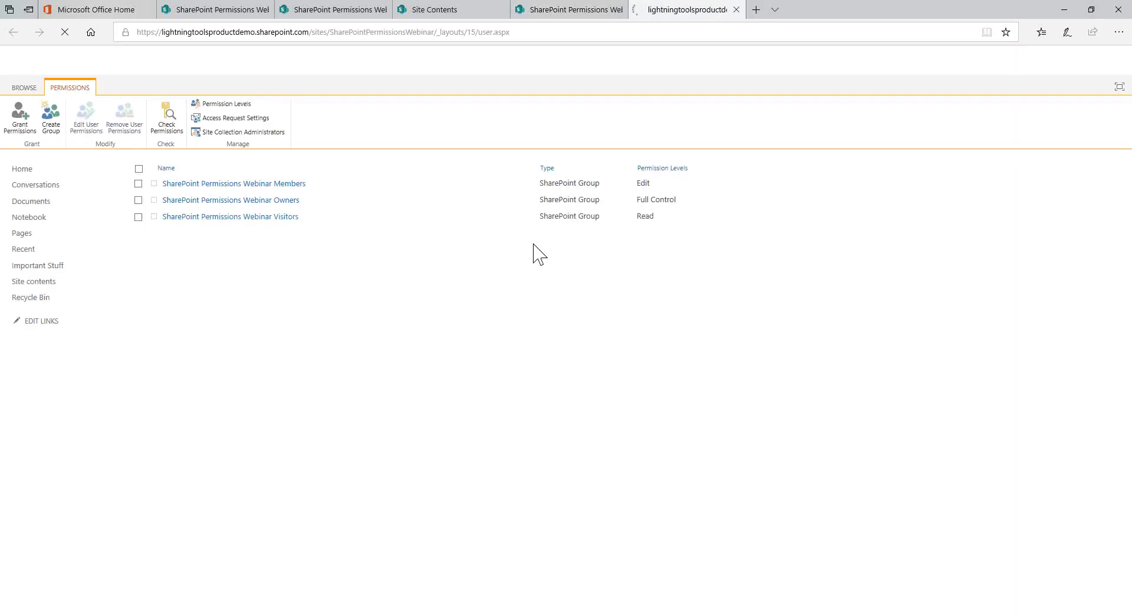
Start creating a SharePoint group named SharePoint Permissions Contributors, leave its description empty, and review the group settings.
click(51, 123)
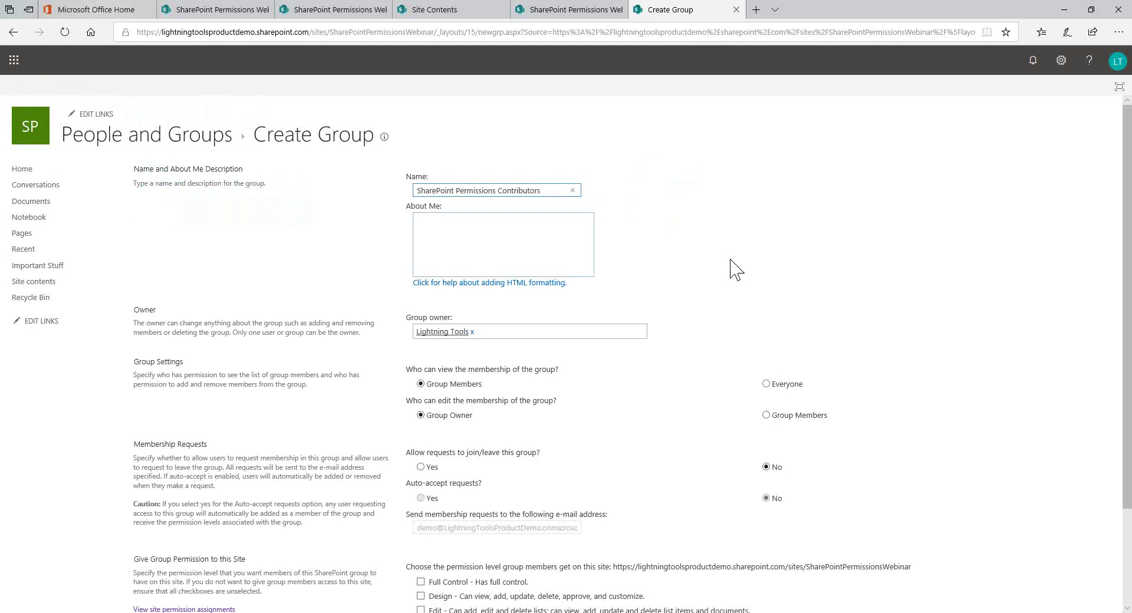
click(774, 263)
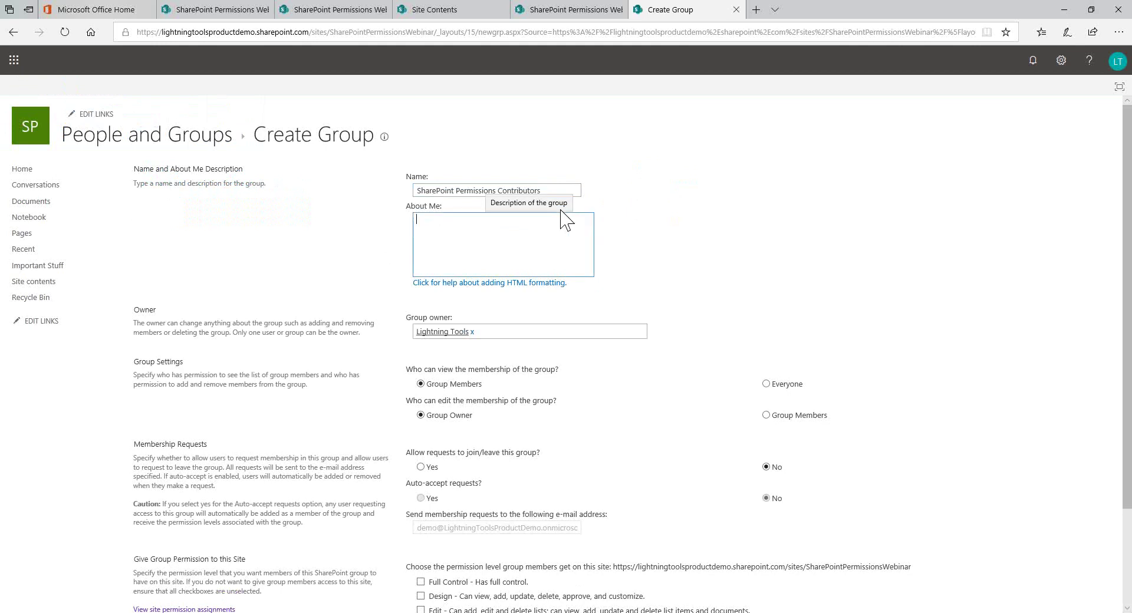
click(525, 252)
scroll(690, 264, down, 1)
scroll(692, 269, down, 2)
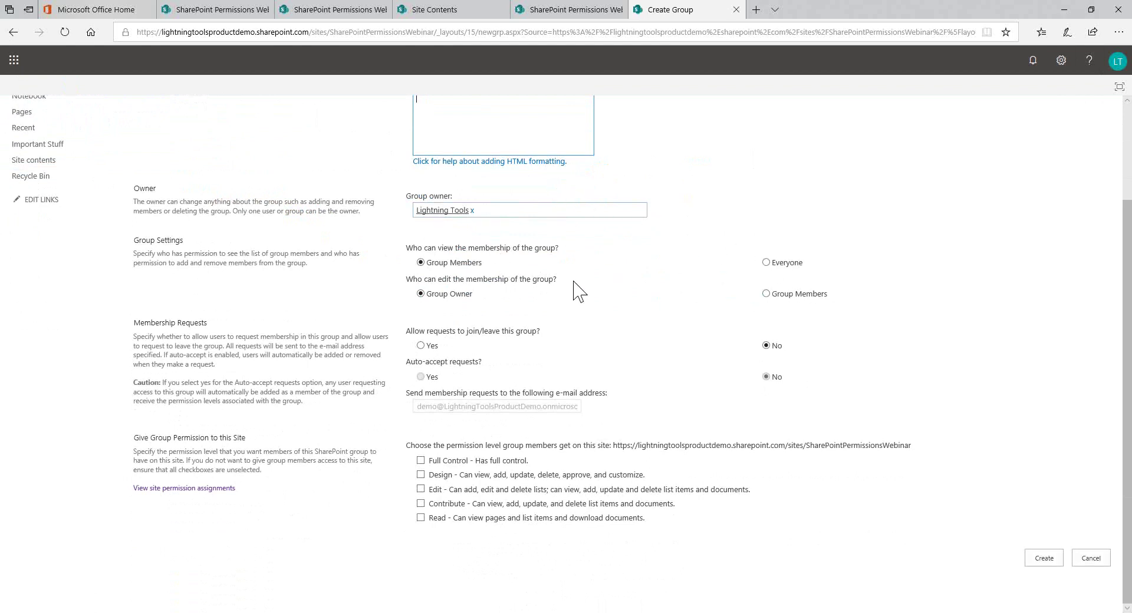
Set SharePoint Permissions Webinar Owners as the group owner, grant the Contribute permission level, and create the group.
click(473, 211)
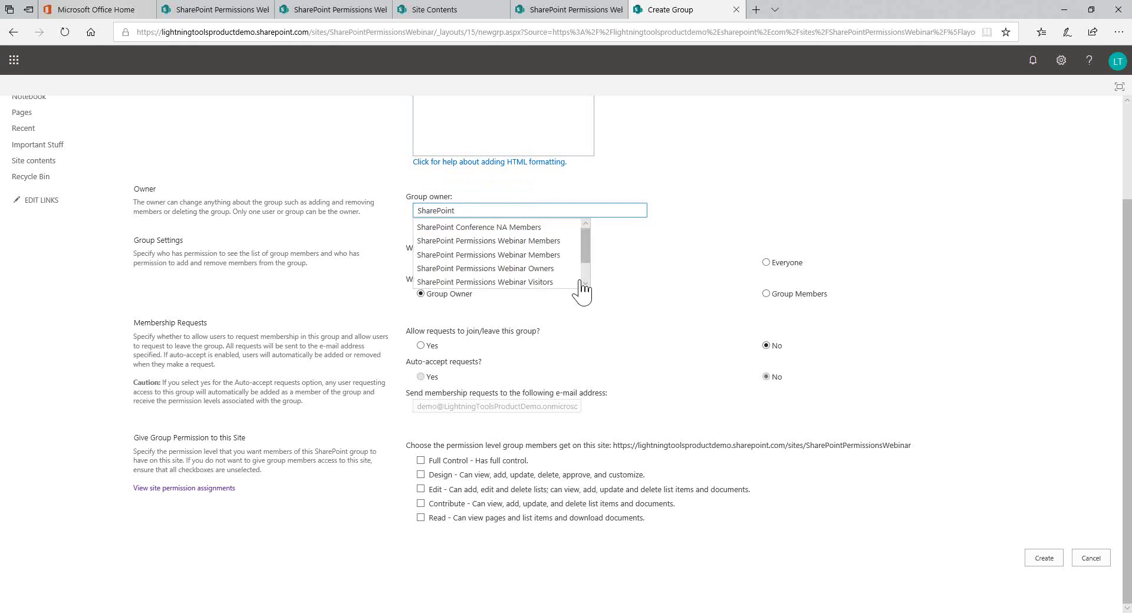
click(535, 270)
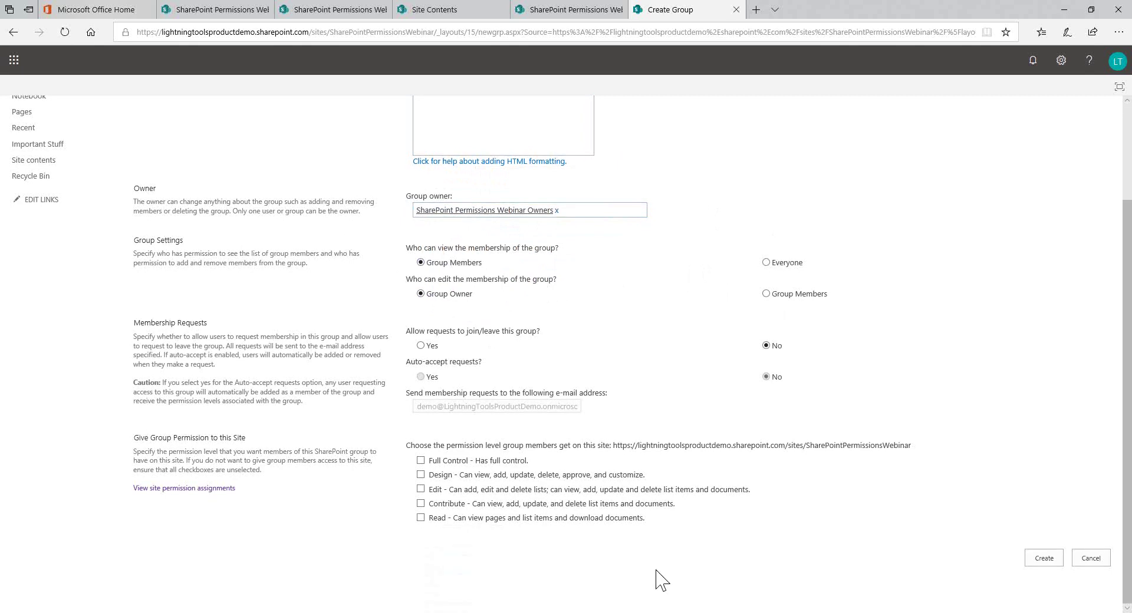
click(420, 504)
click(1030, 562)
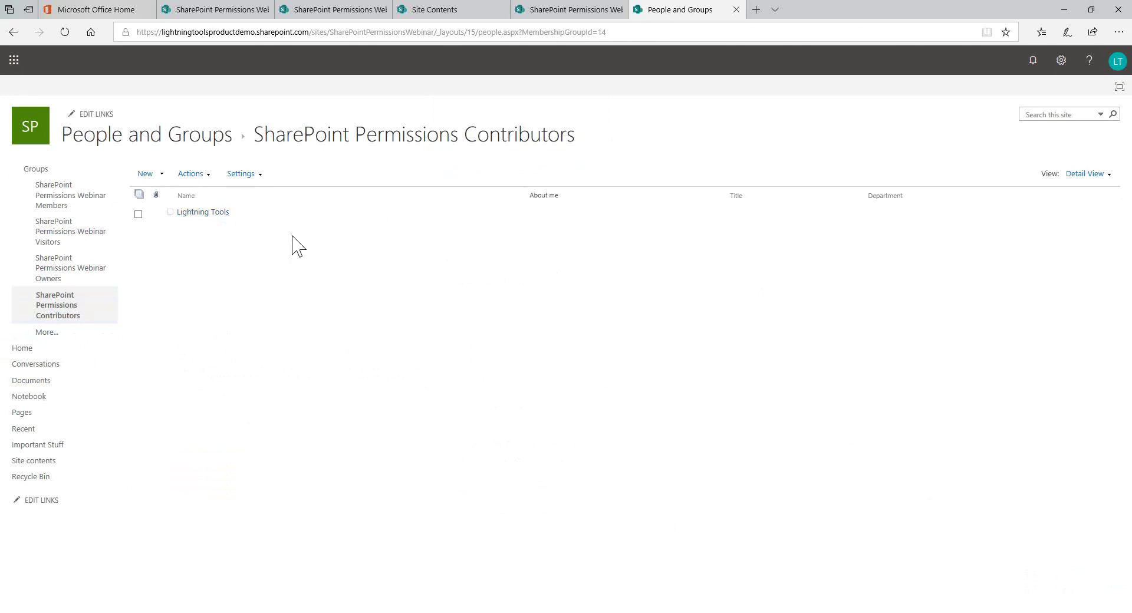
Add Demo User11 to the SharePoint Permissions Contributors group and share the site with that account.
click(166, 177)
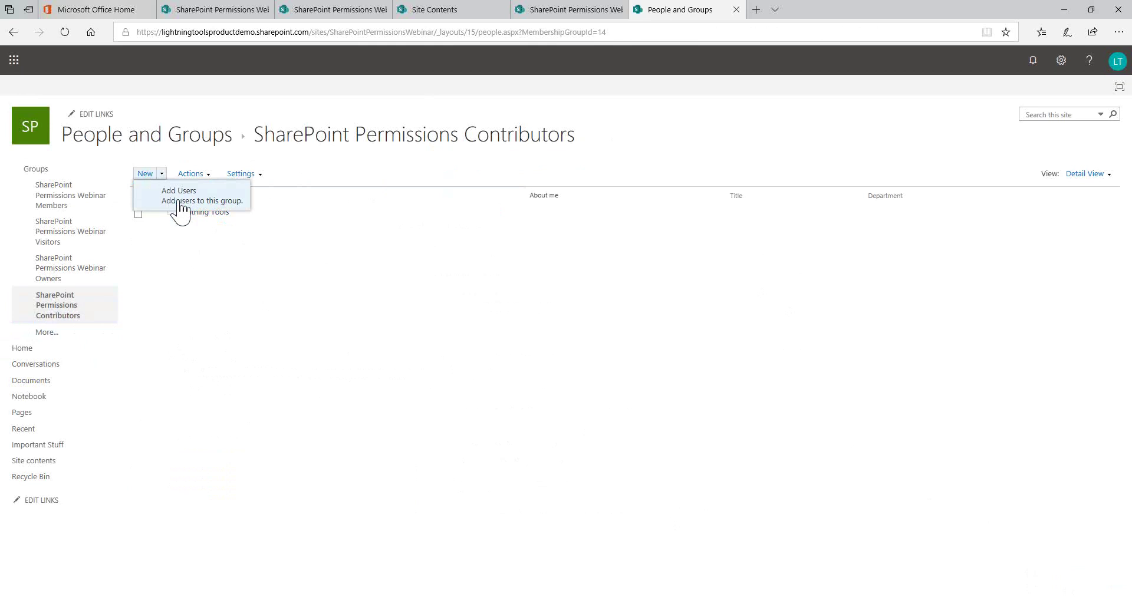
click(179, 200)
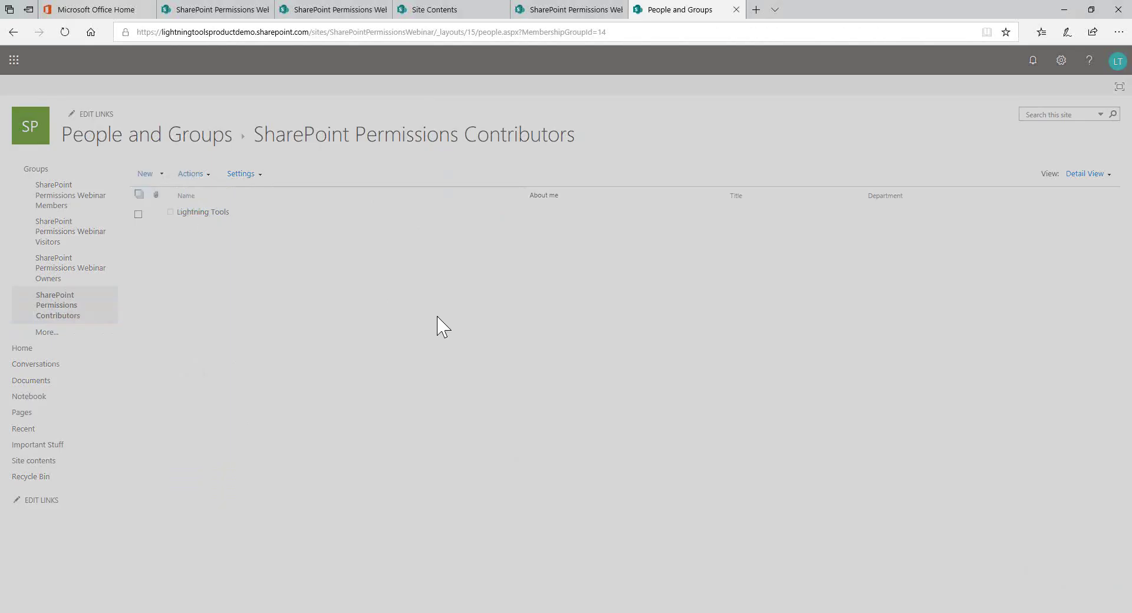
click(561, 288)
text(demo)
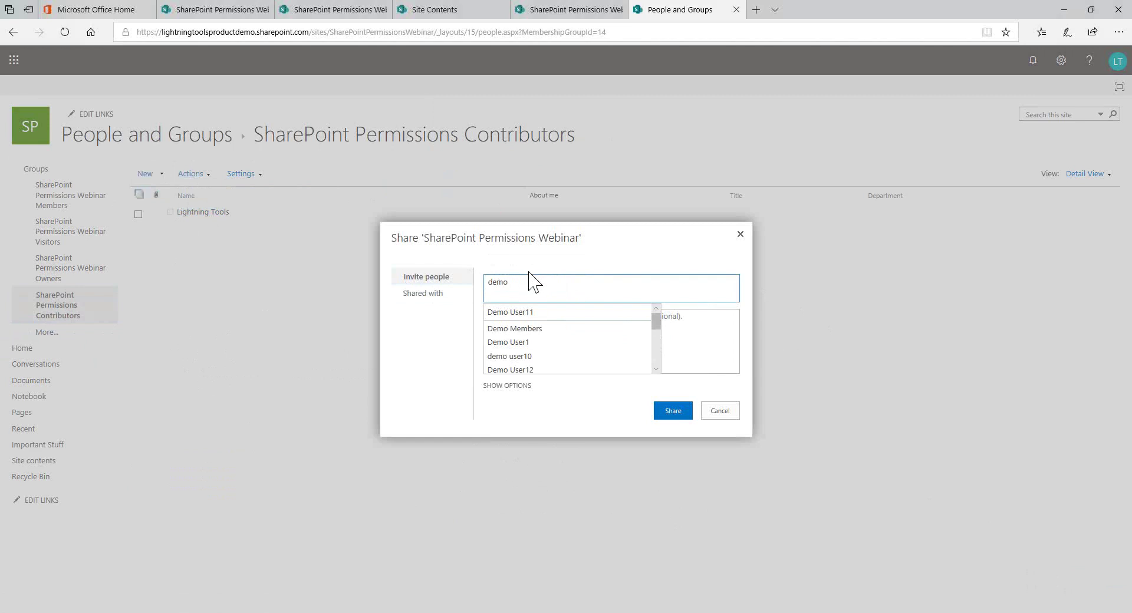
click(564, 313)
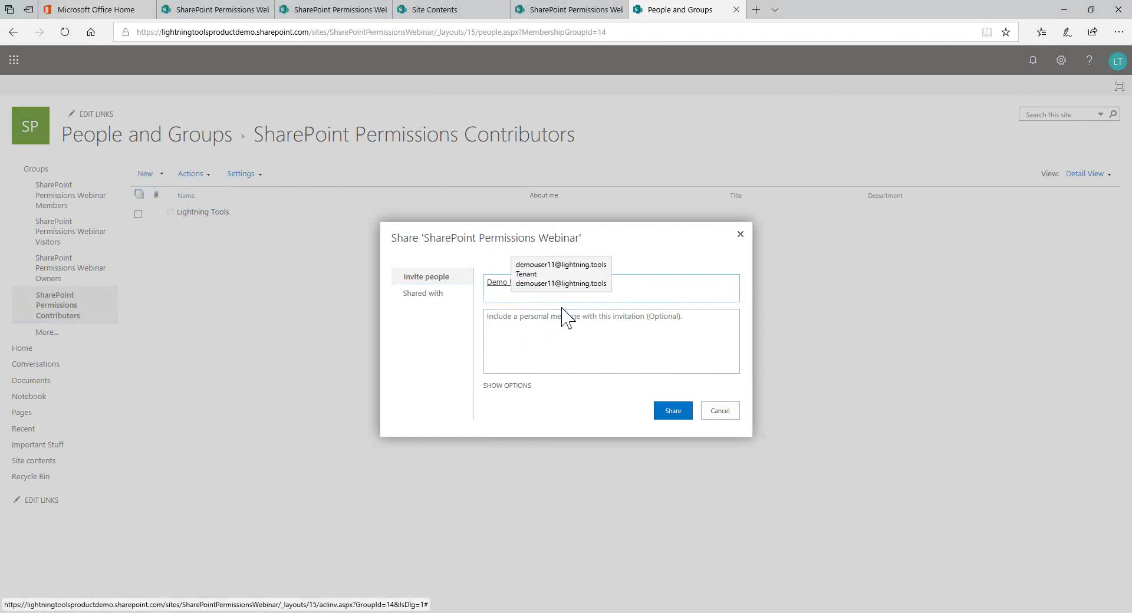
click(681, 411)
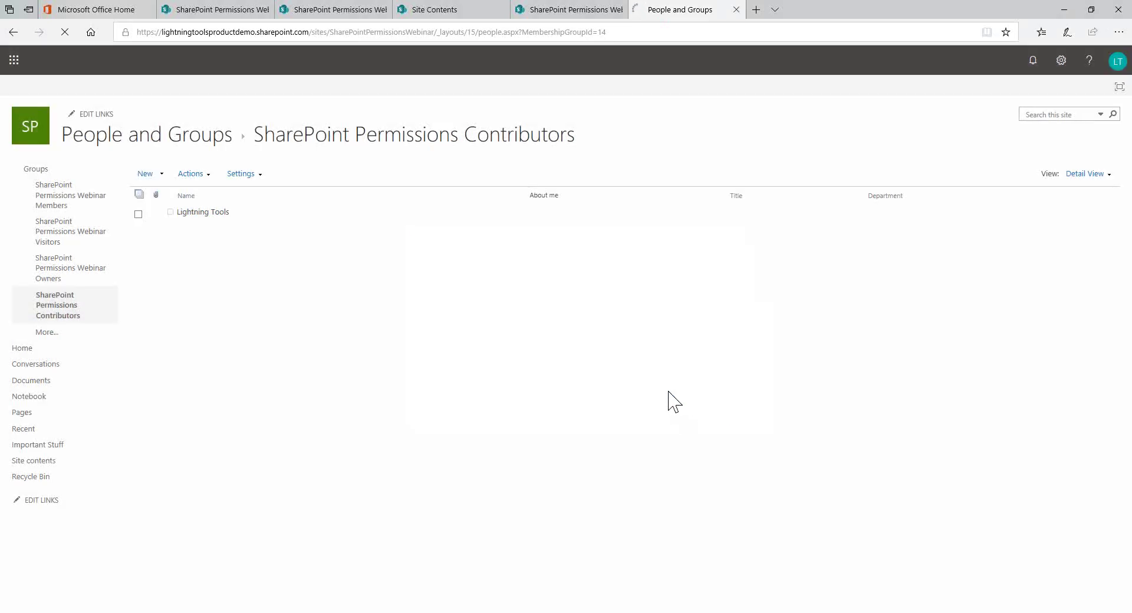
Remove Demo User11 from the SharePoint Permissions Webinar Members group and confirm the removal.
click(83, 200)
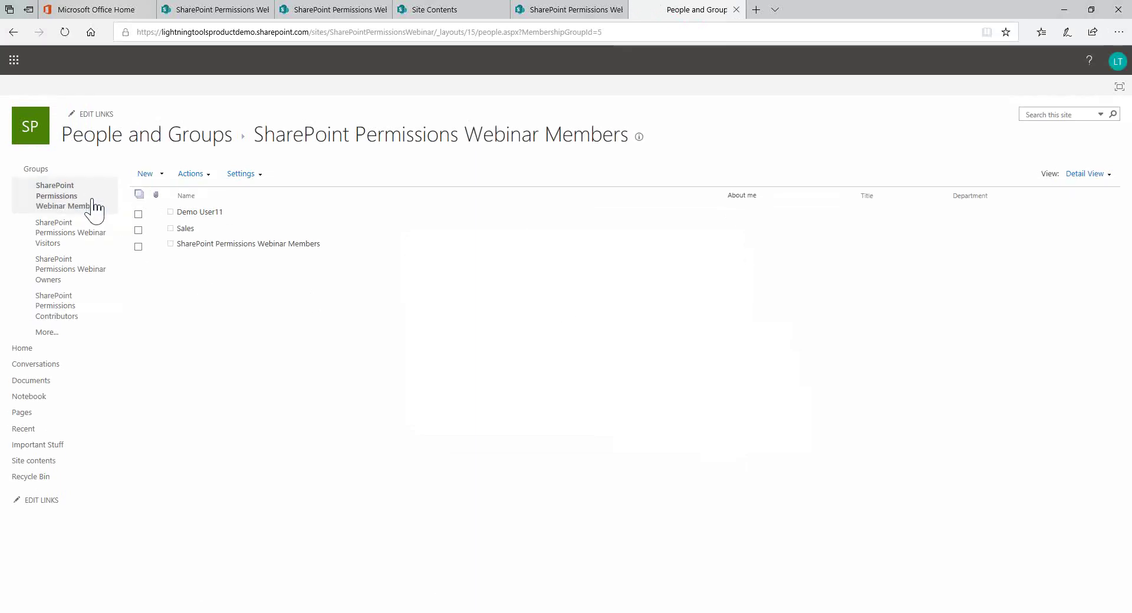
click(138, 214)
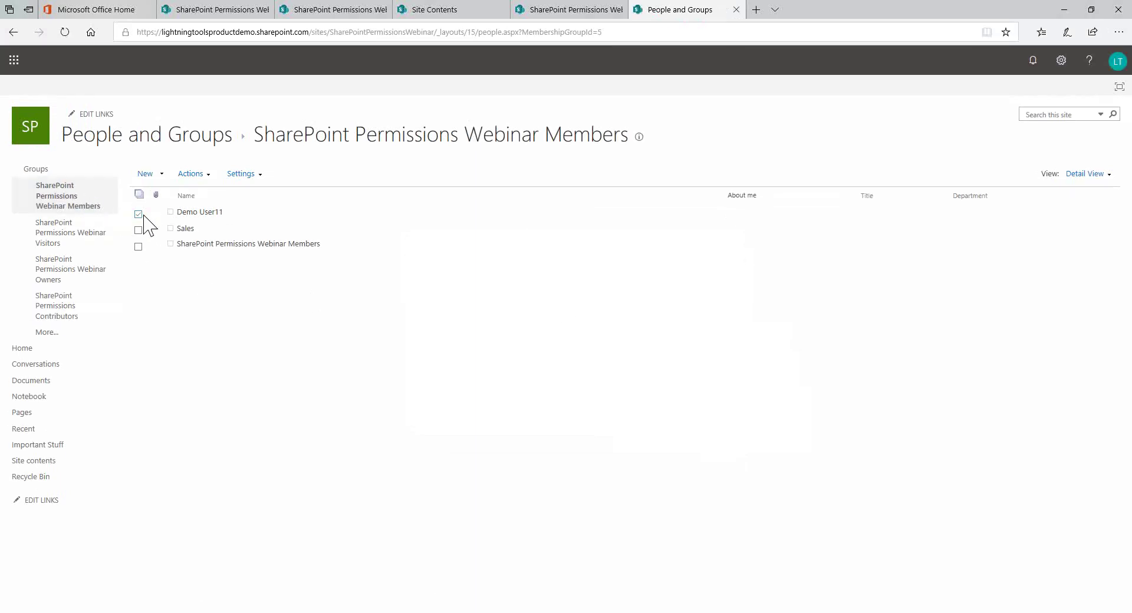
click(206, 175)
click(260, 259)
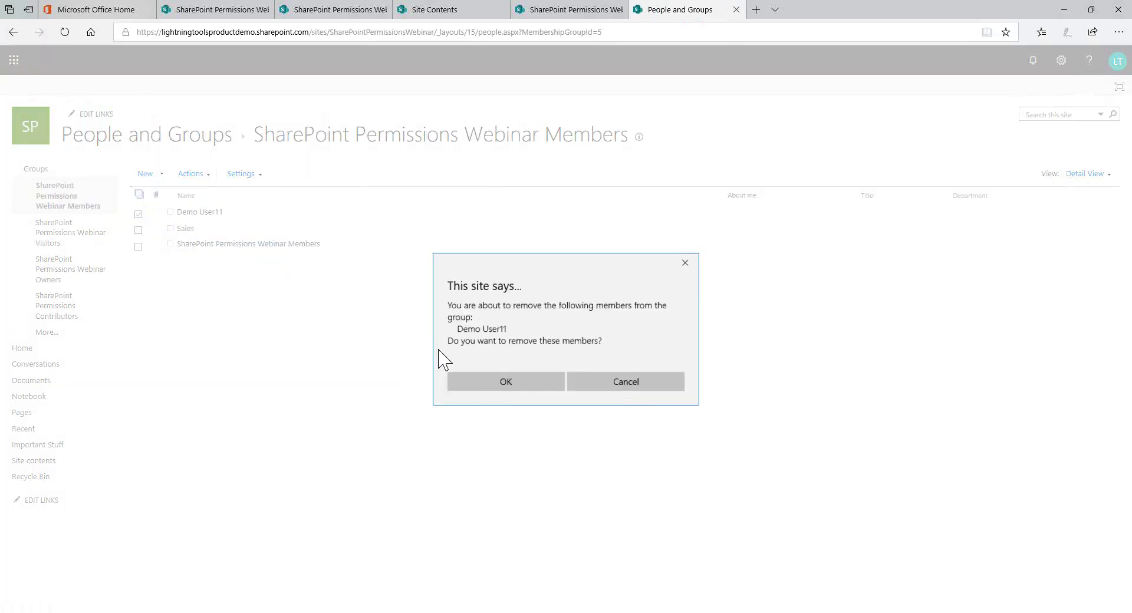
click(489, 386)
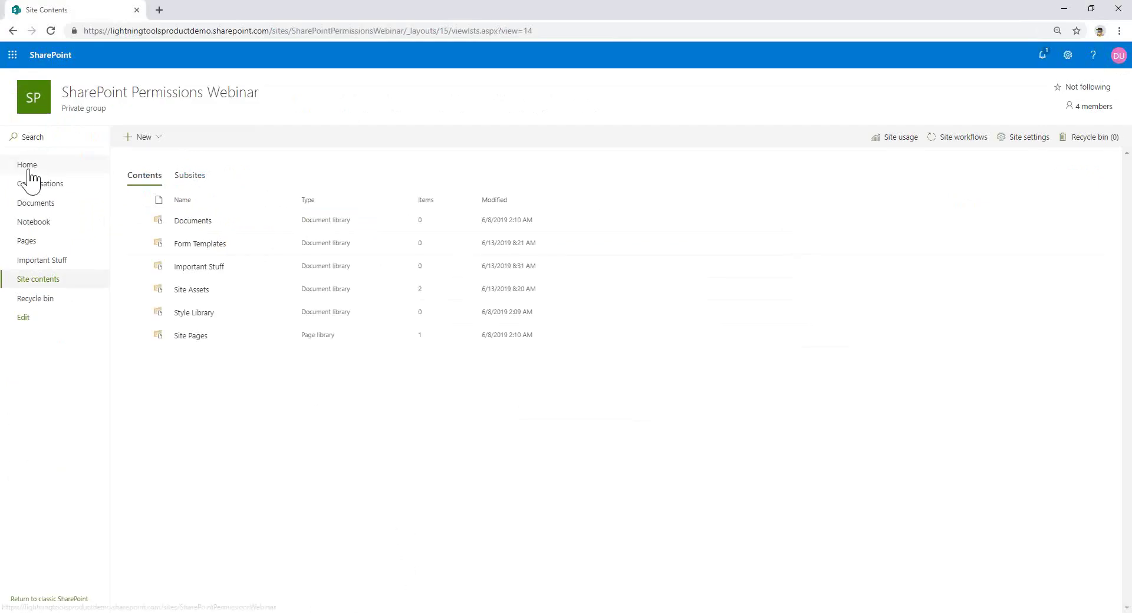
In the Chrome window signed in as the demo user, check the home page's settings options and open the site contents.
click(29, 171)
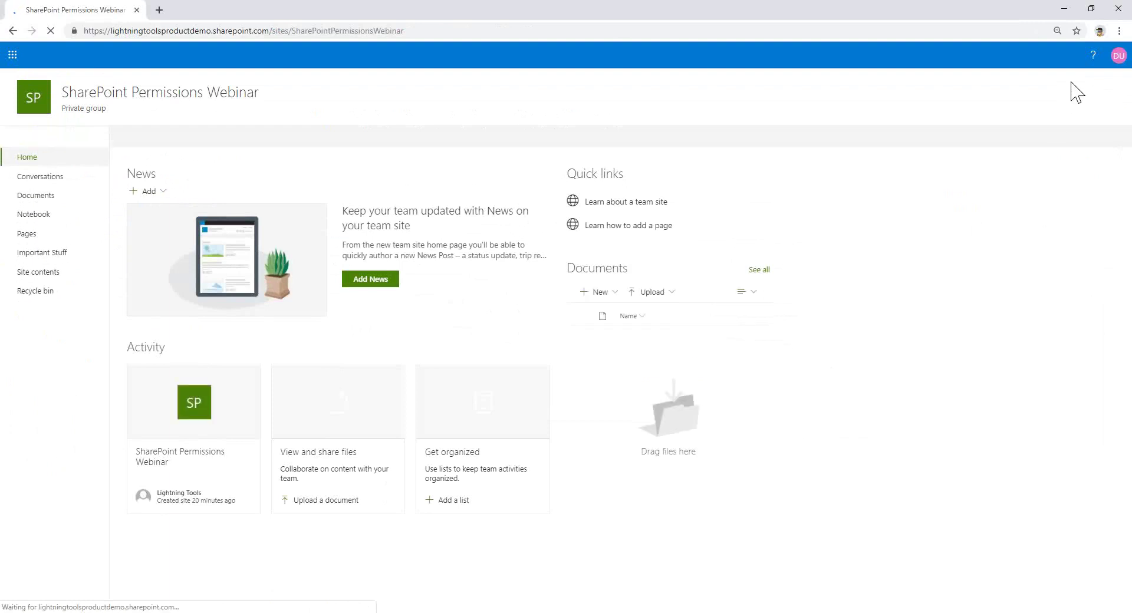
click(1068, 55)
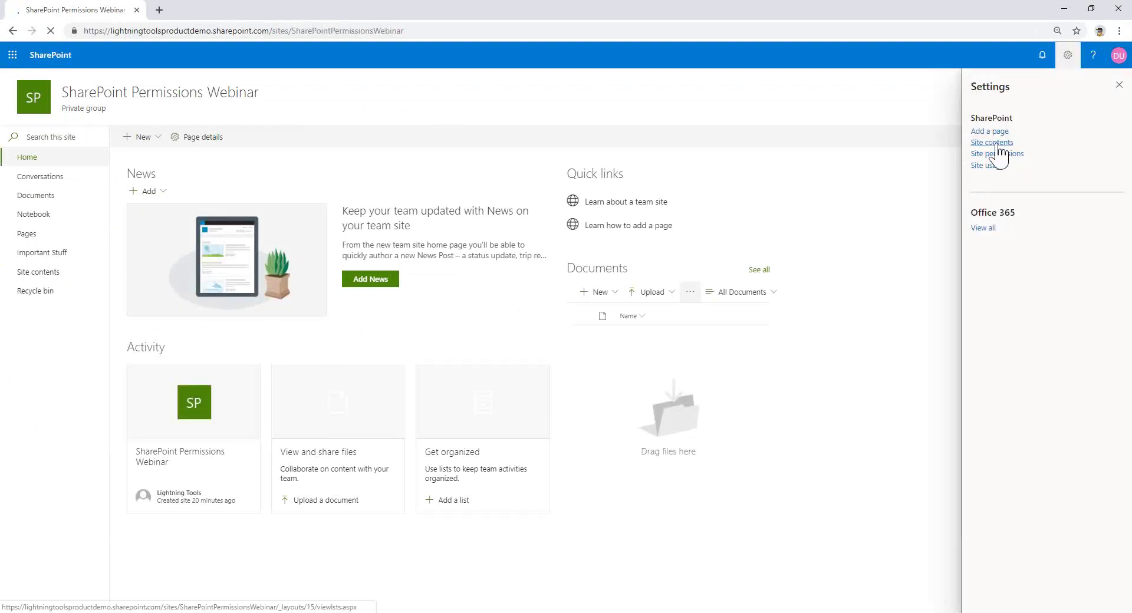
click(997, 146)
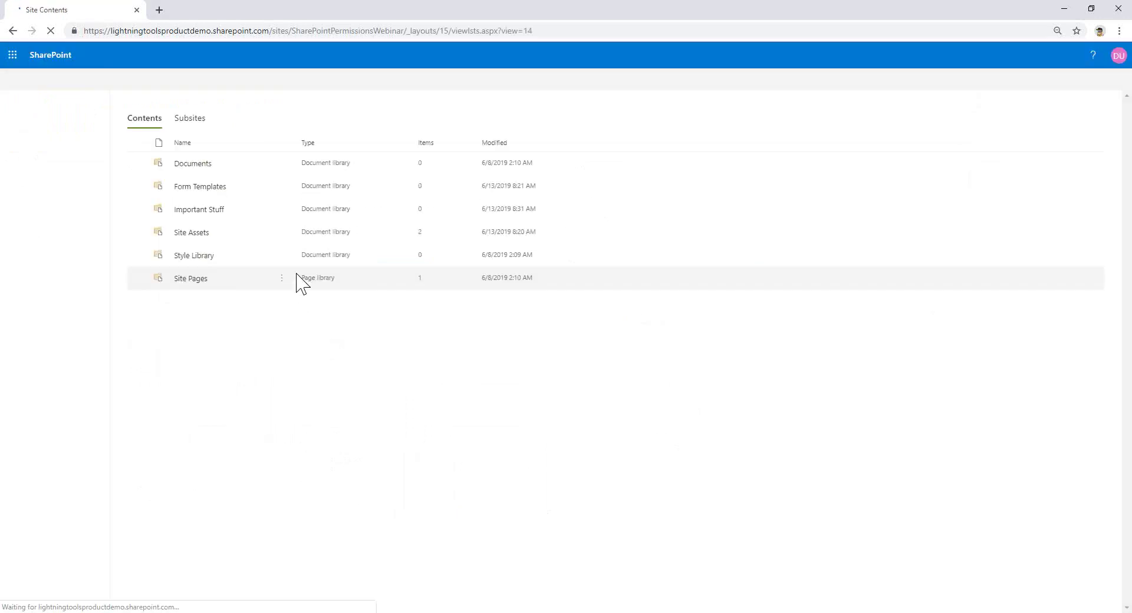
Compare the actions offered for the Documents and Important Stuff libraries in the site contents.
click(282, 216)
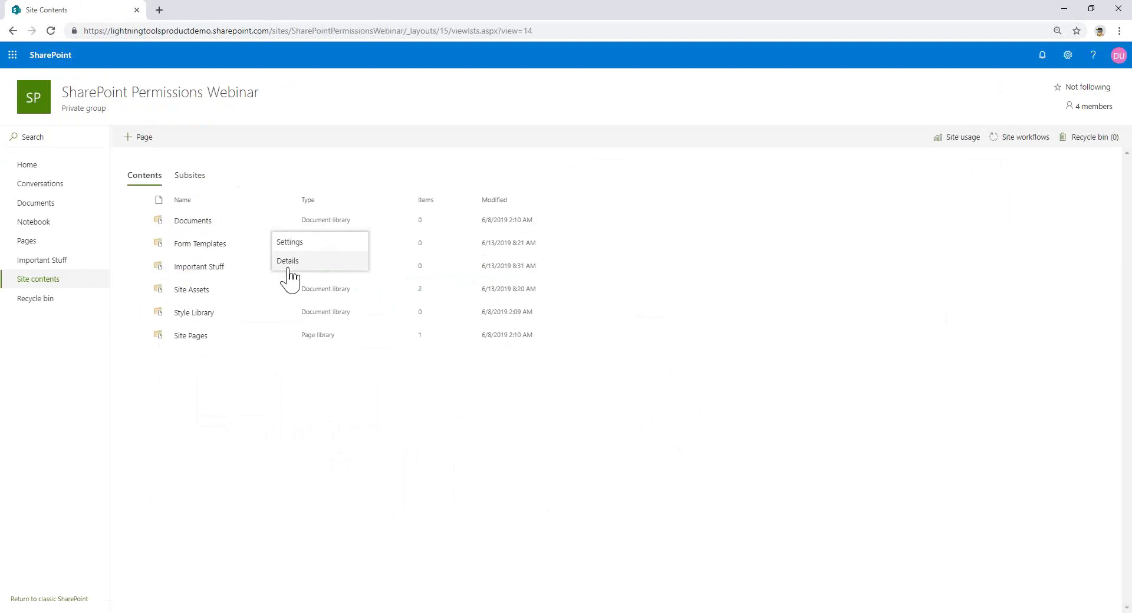
click(199, 266)
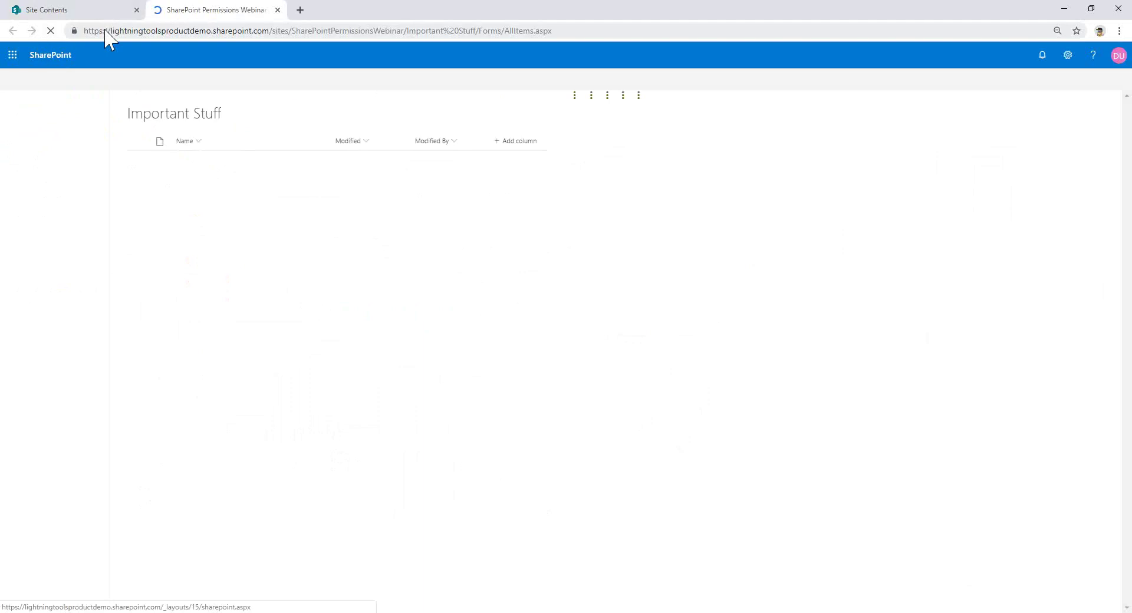
click(277, 10)
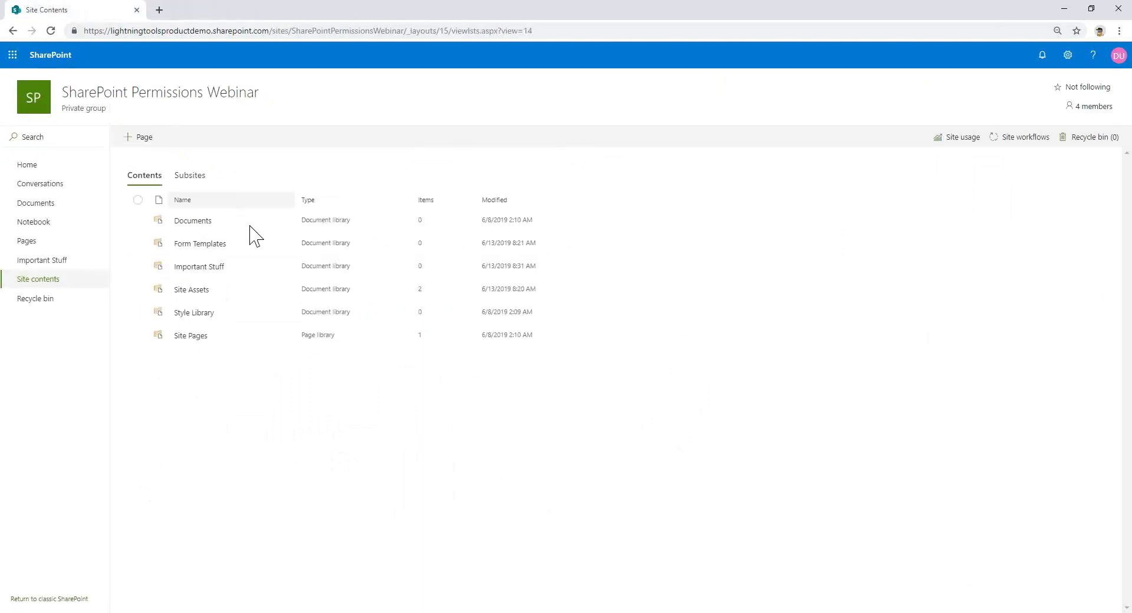
click(276, 266)
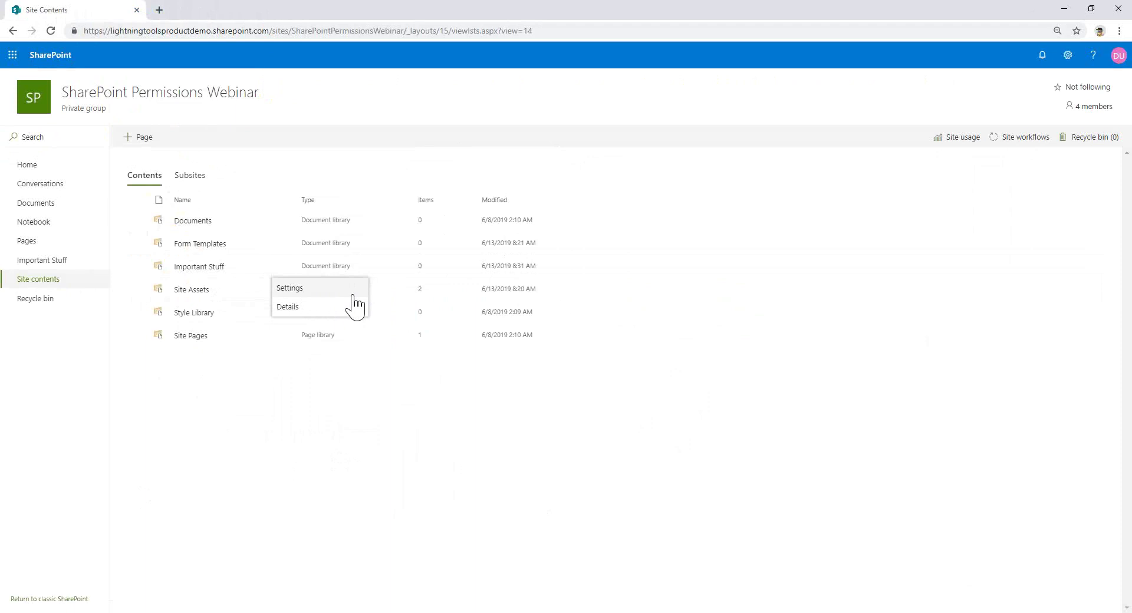
click(546, 474)
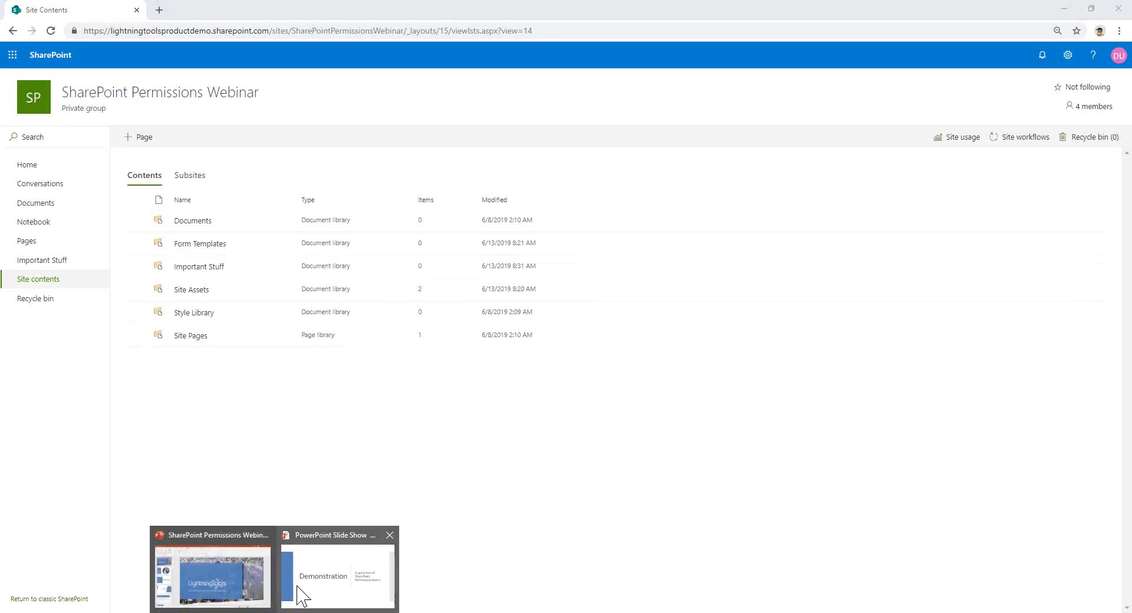
Switch to the PowerPoint slide show and advance to the Permission Inheritance slide.
click(306, 593)
click(571, 412)
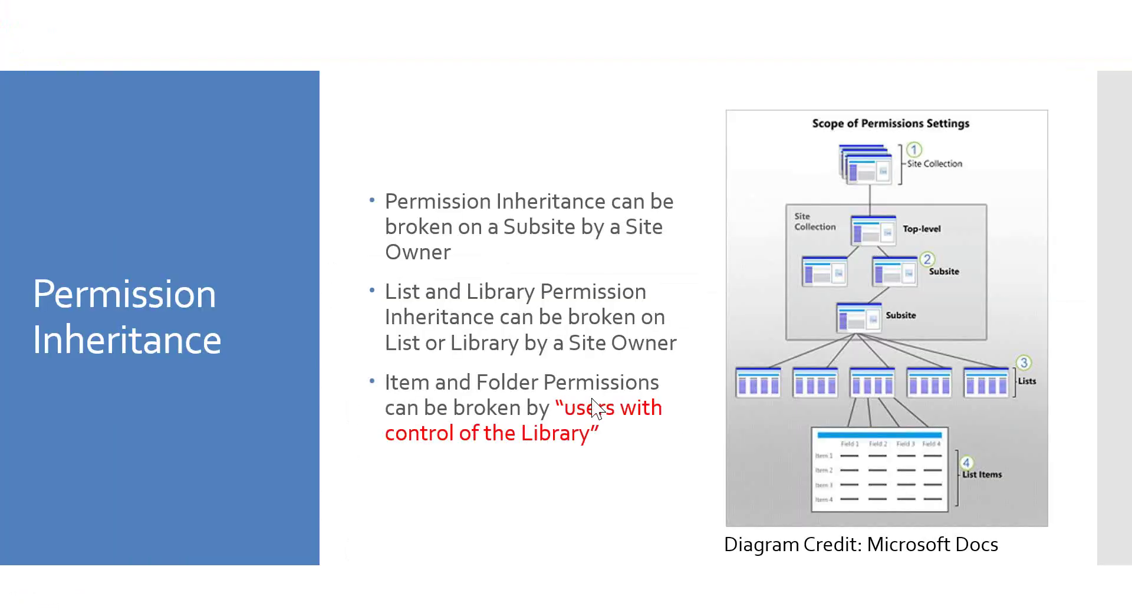
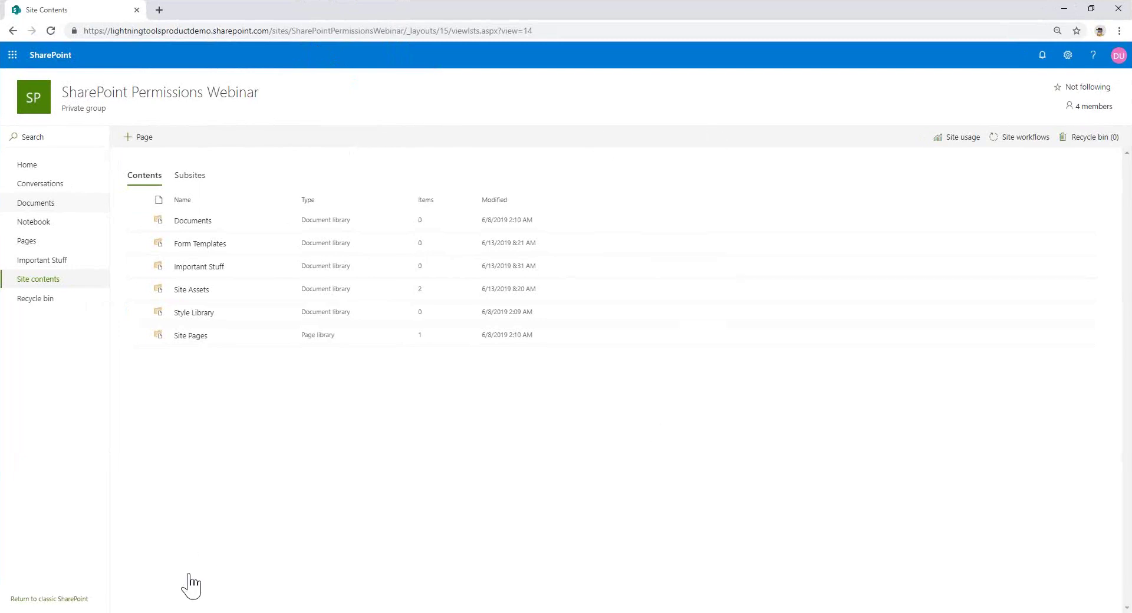
click(332, 612)
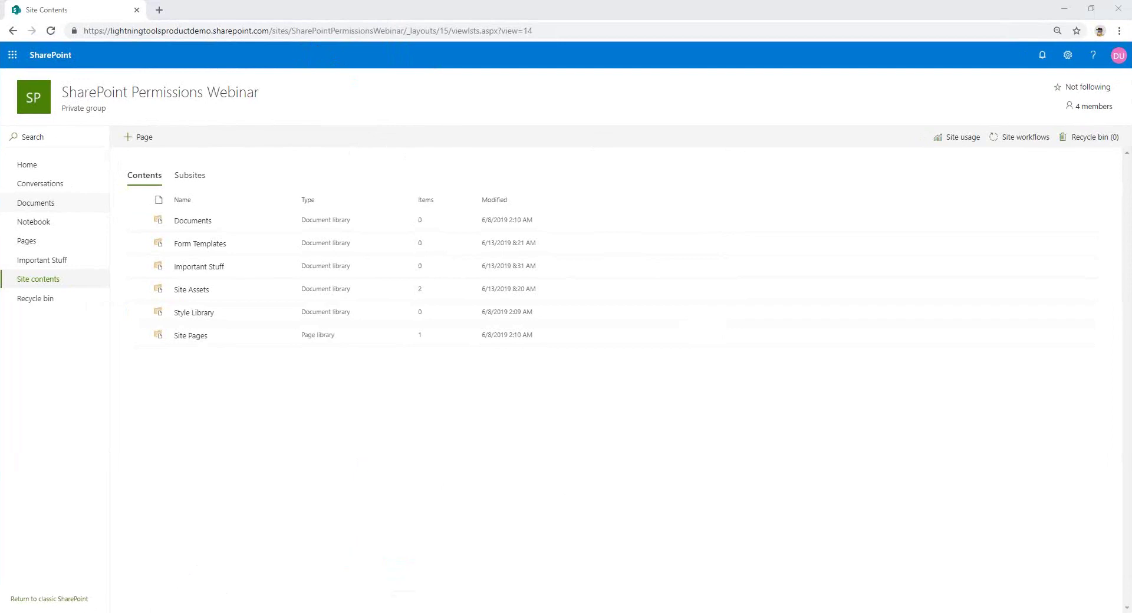
click(403, 612)
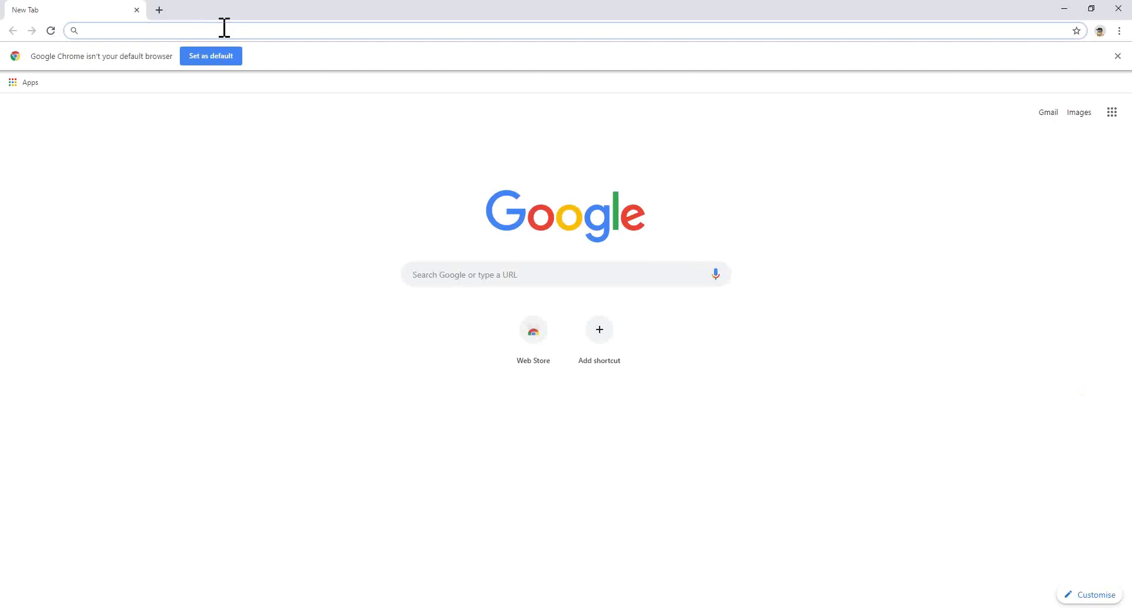
text(https://lightningtoolsproductdemo.sharepoint.com/sites/SharePointPermissionsWebinar)
key(Return)
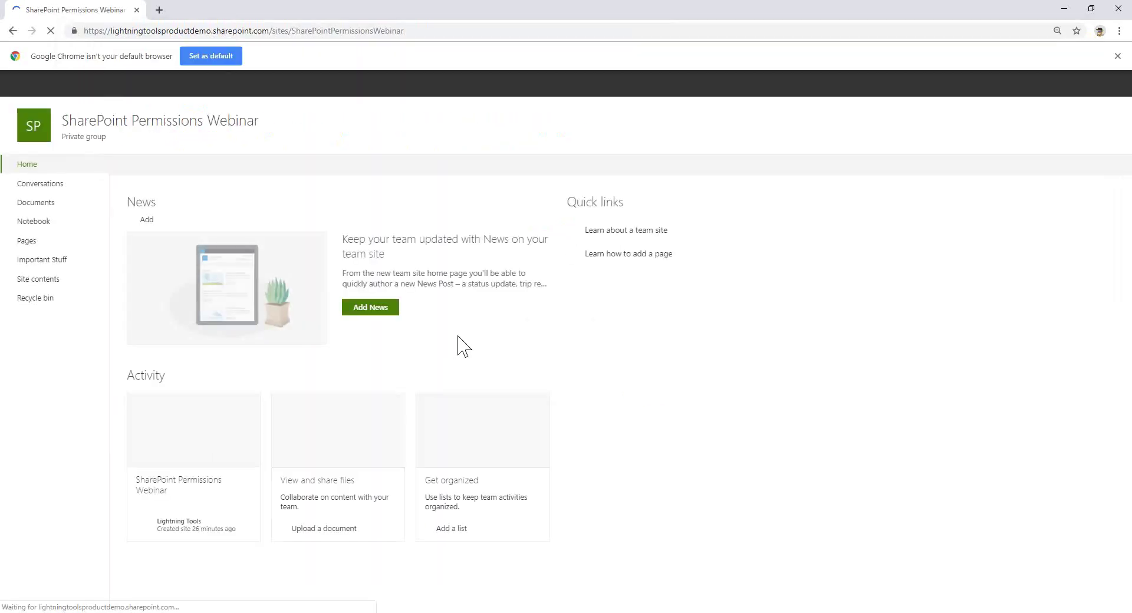
click(38, 204)
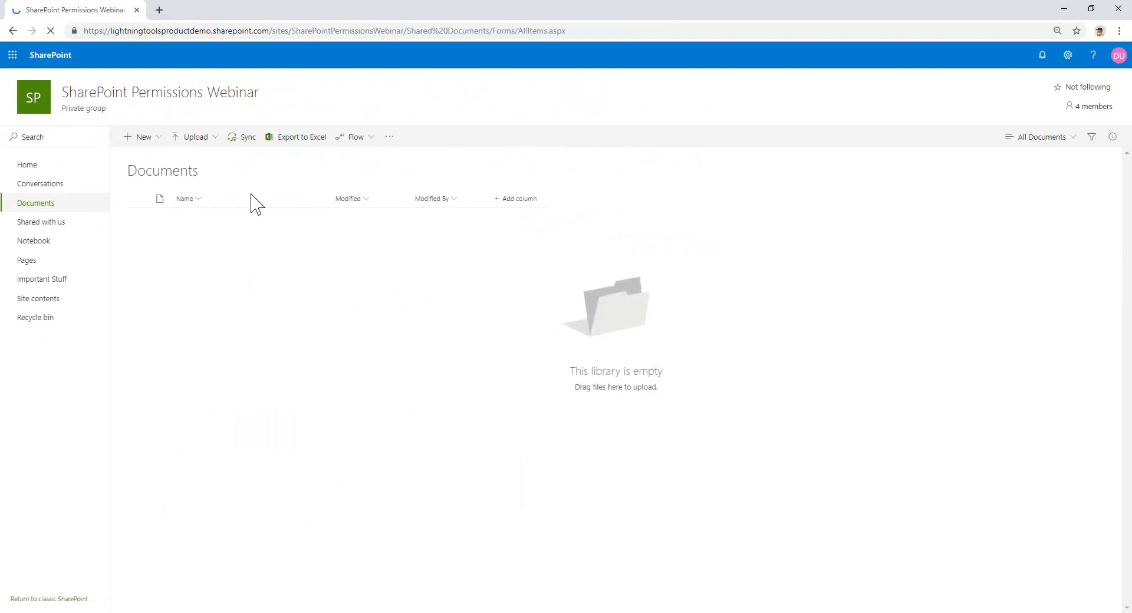
Upload A Word Document.docx from the Desktop folder to the Documents library and check the actions offered for it.
click(199, 139)
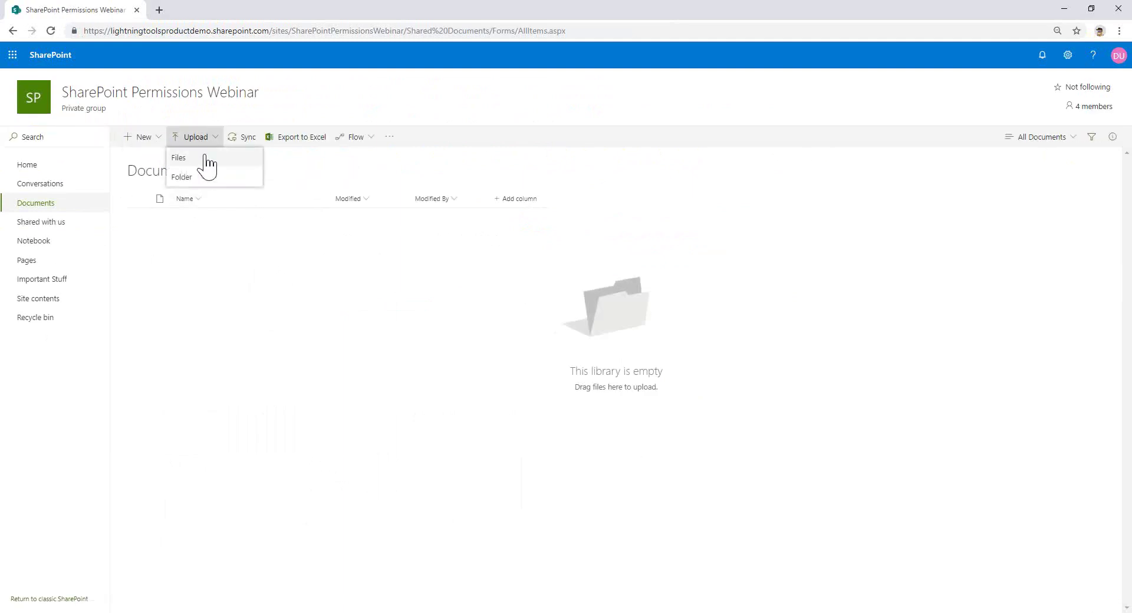
click(201, 157)
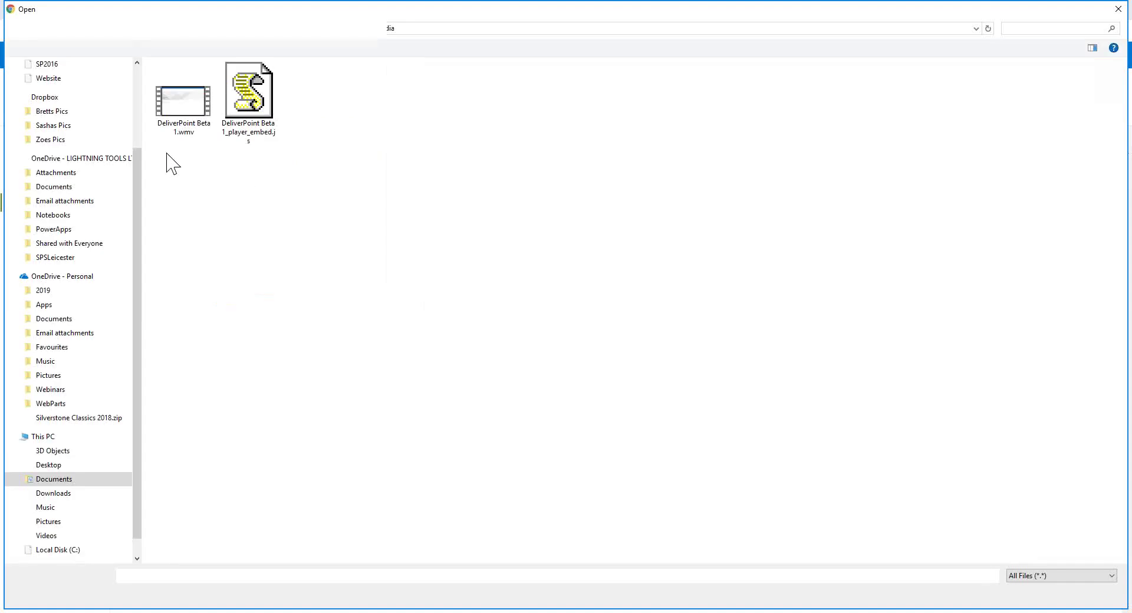
scroll(132, 152, up, 3)
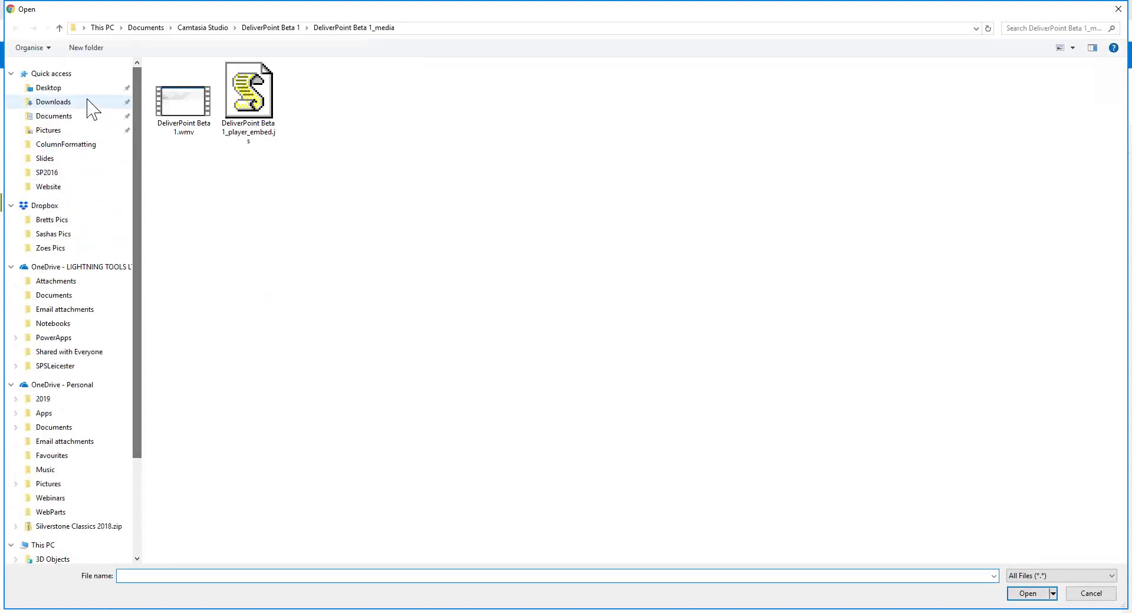
click(66, 88)
double_click(310, 184)
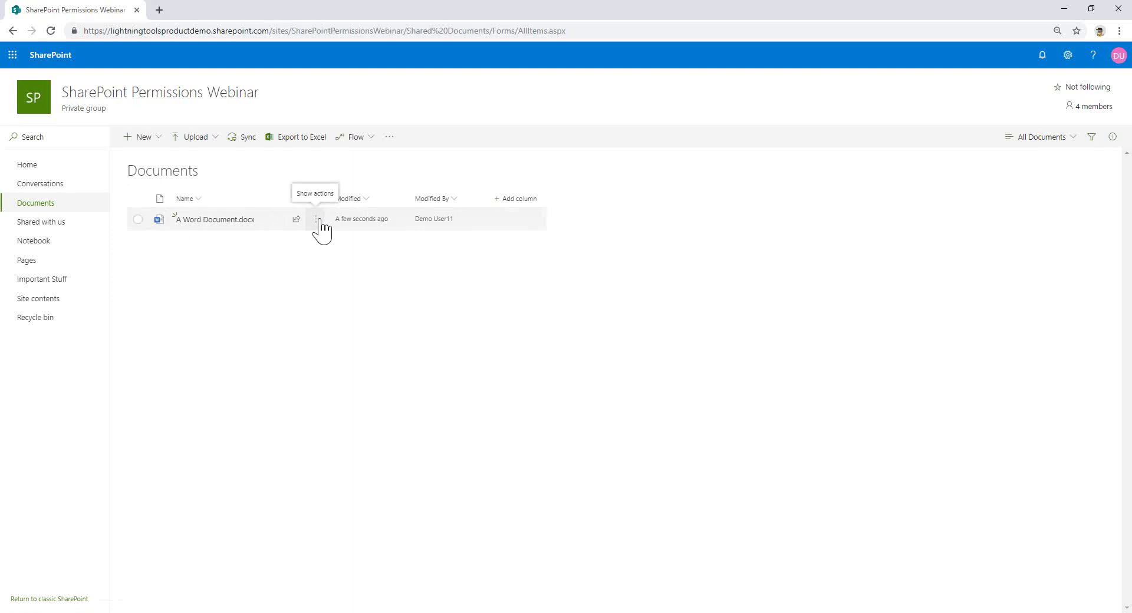
click(318, 220)
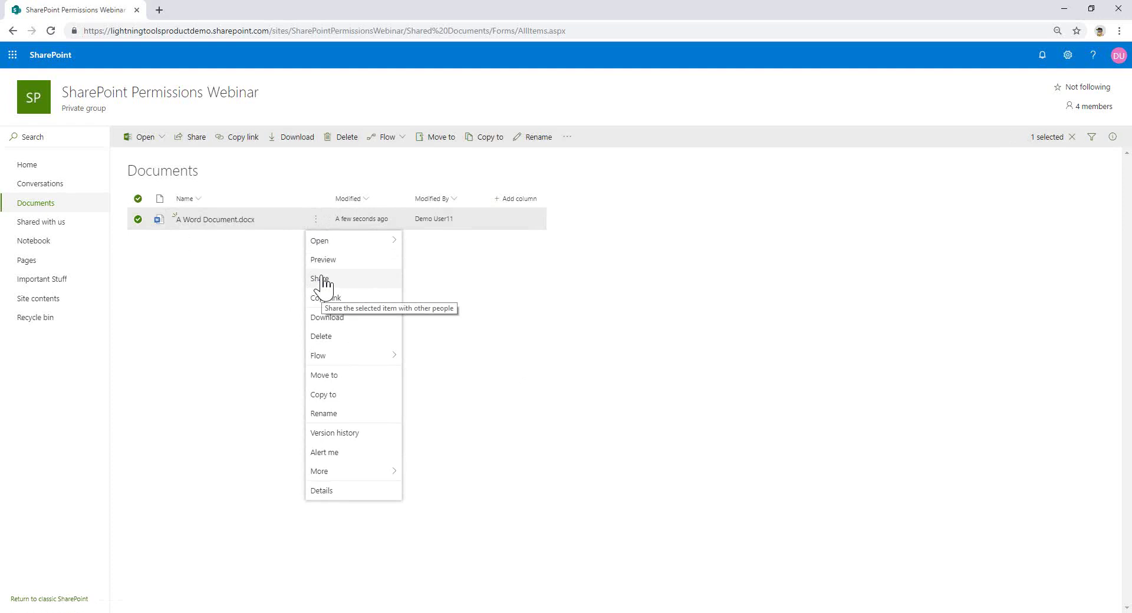
click(203, 341)
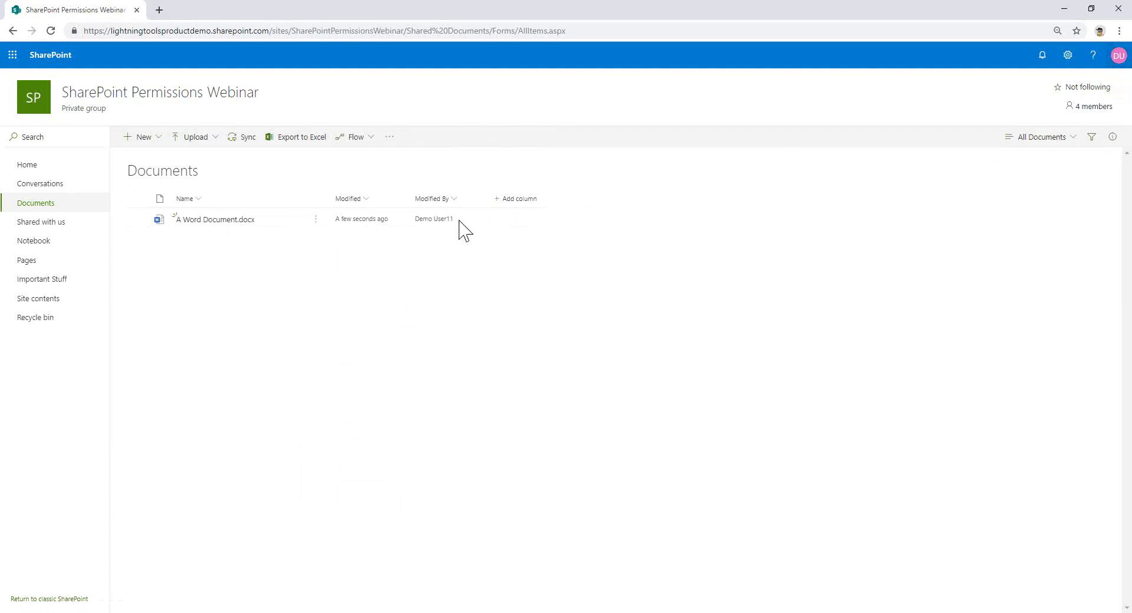
Switch to the Edge window, close the People and Groups page and the open side panes, and open the site's Documents library.
click(332, 611)
click(274, 576)
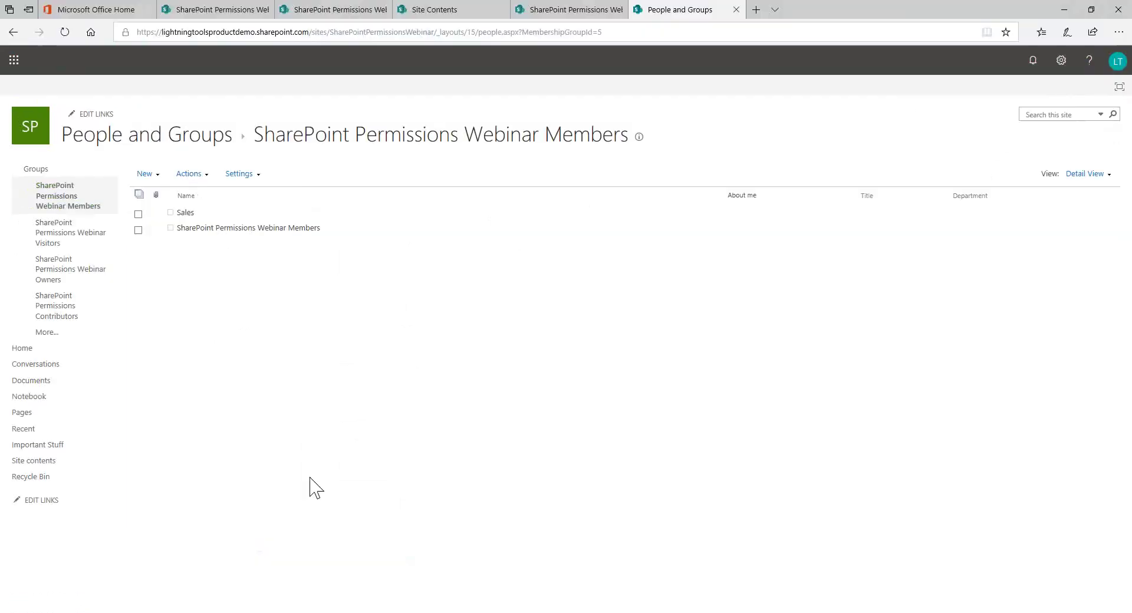
click(736, 9)
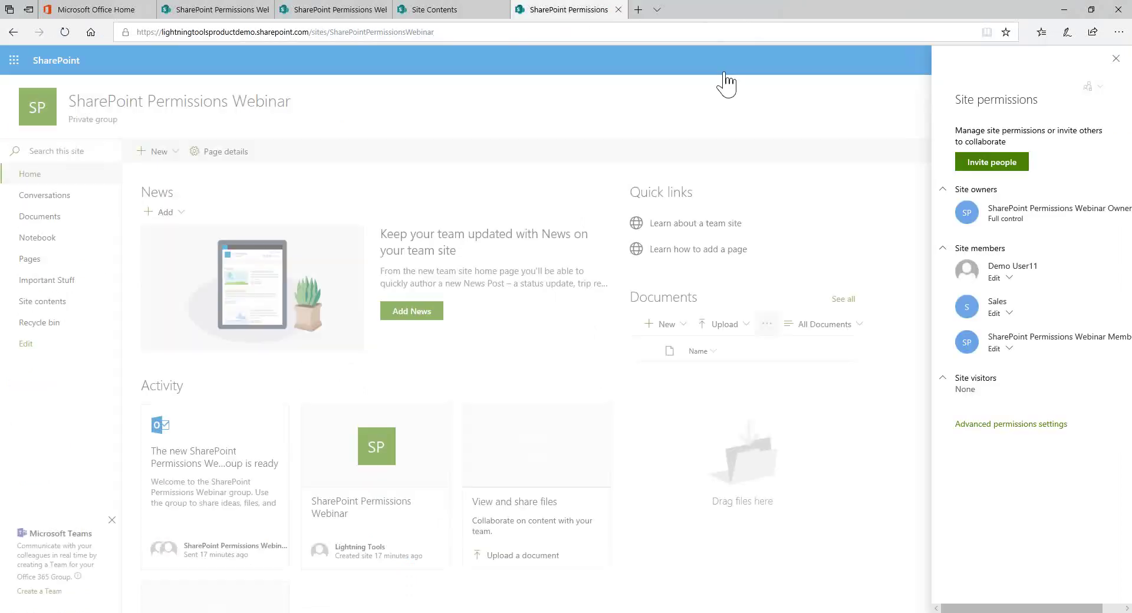
click(1116, 59)
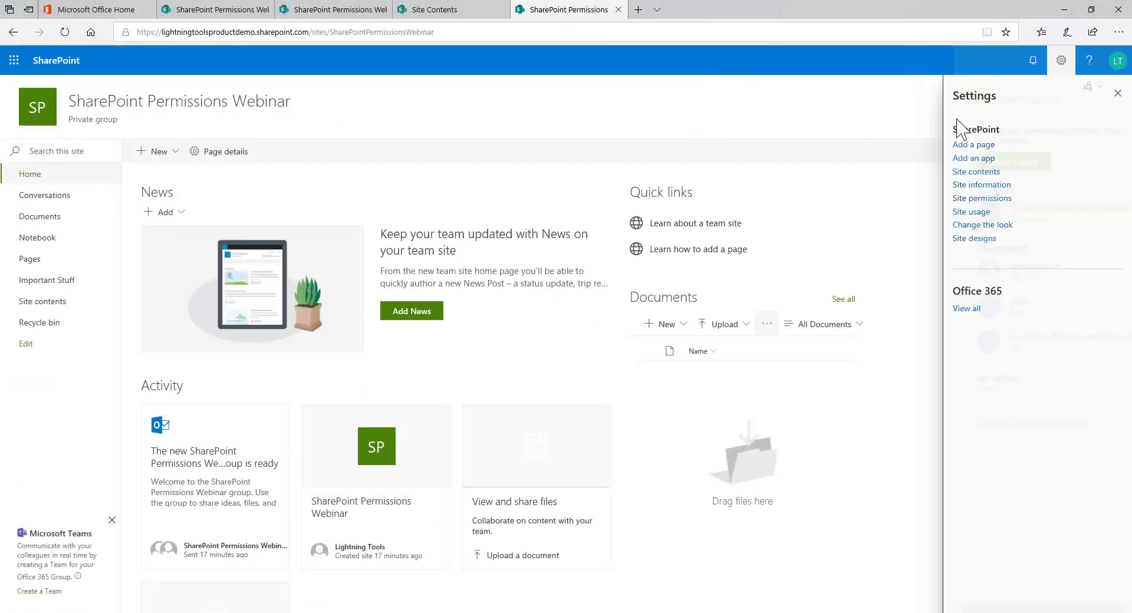
click(1114, 93)
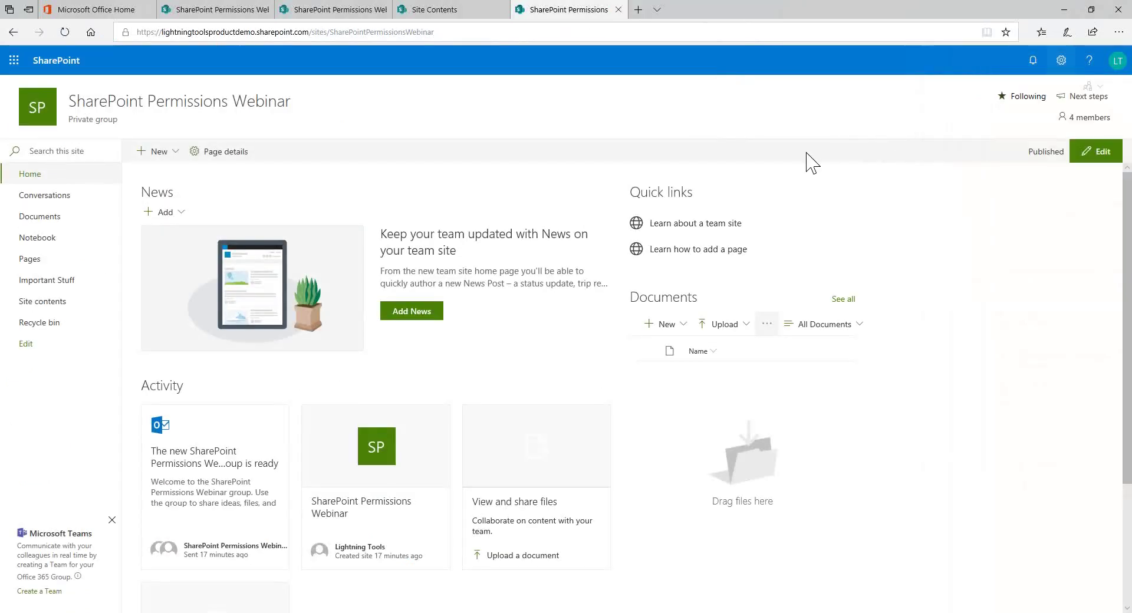
click(28, 219)
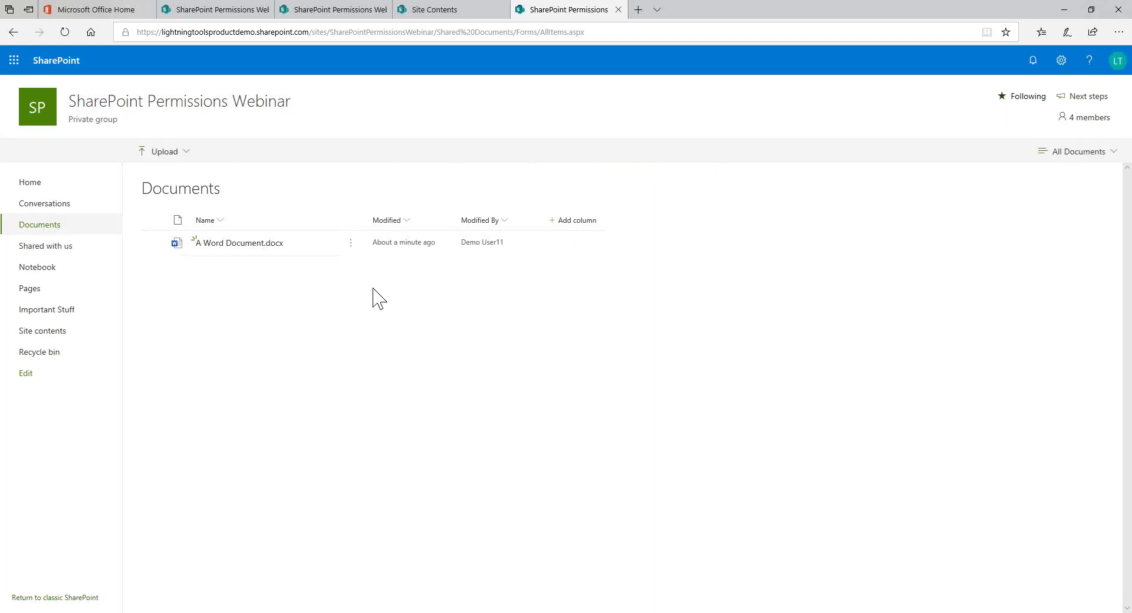
Open the advanced permissions of A Word Document.docx from its Manage Access pane and examine the inheritance status.
click(353, 251)
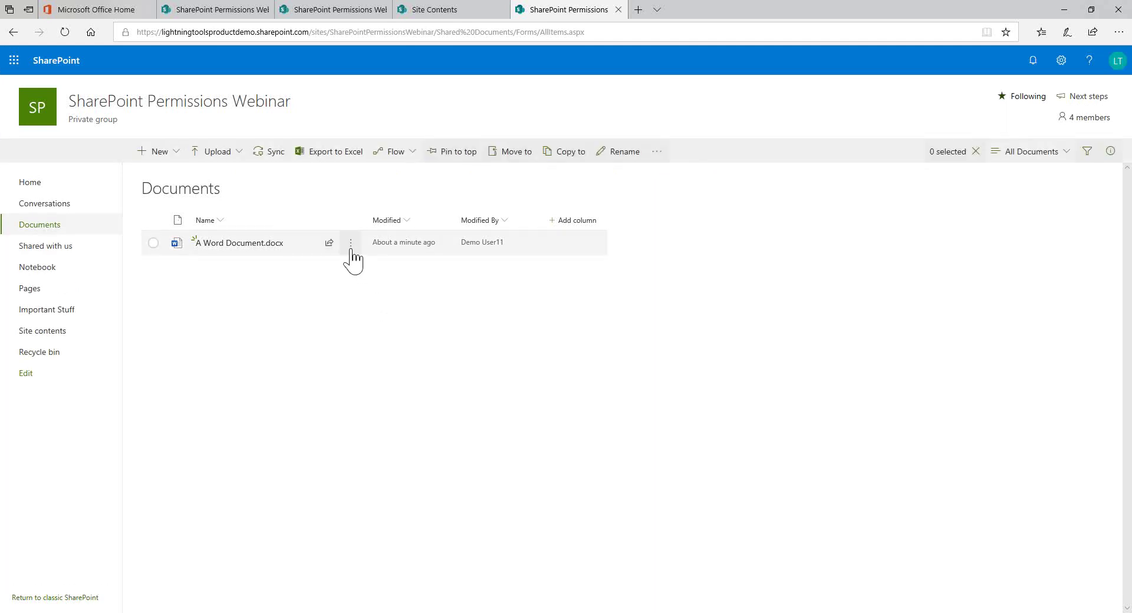
click(351, 248)
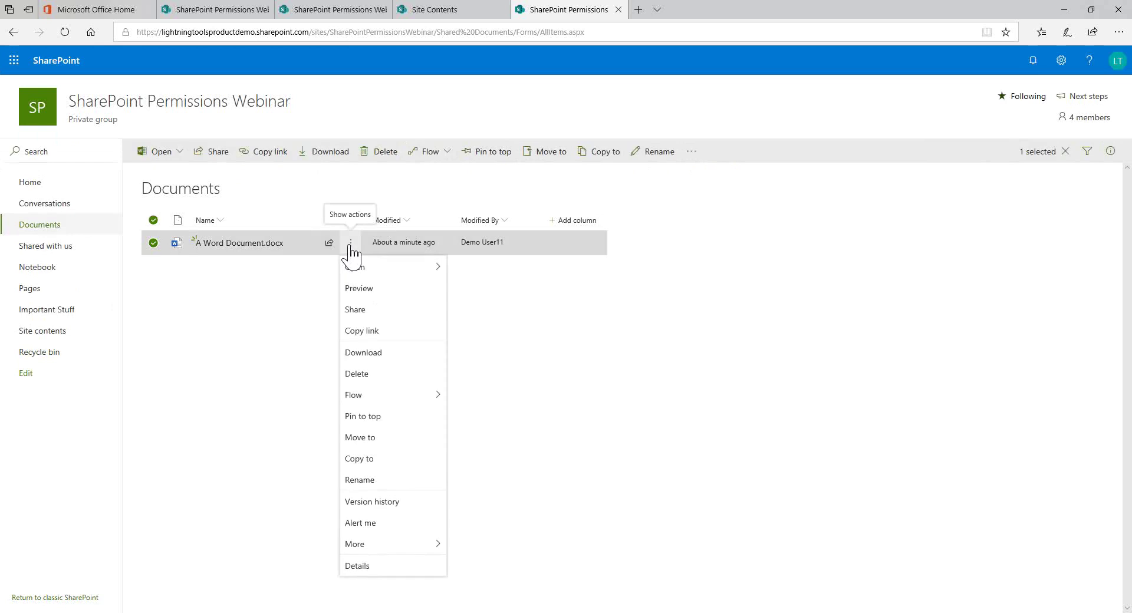
click(360, 310)
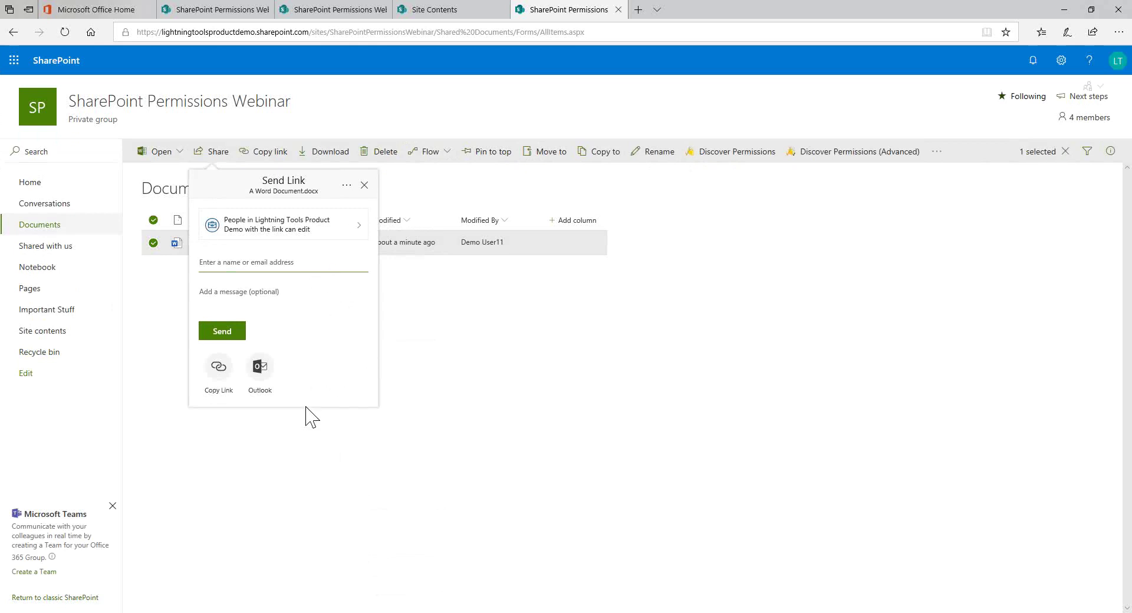
click(346, 185)
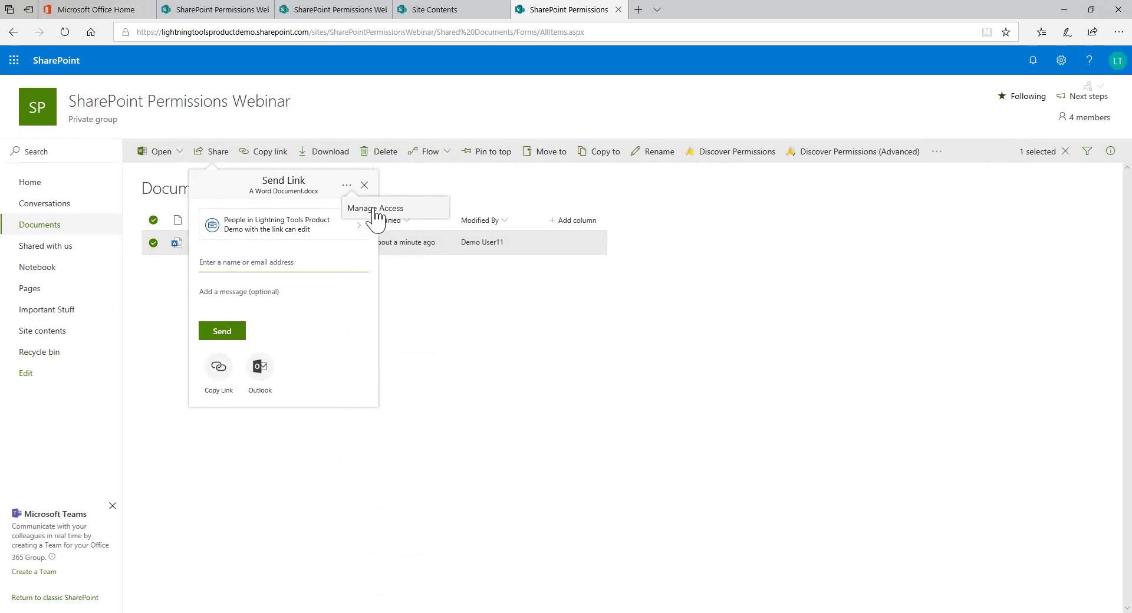
click(375, 213)
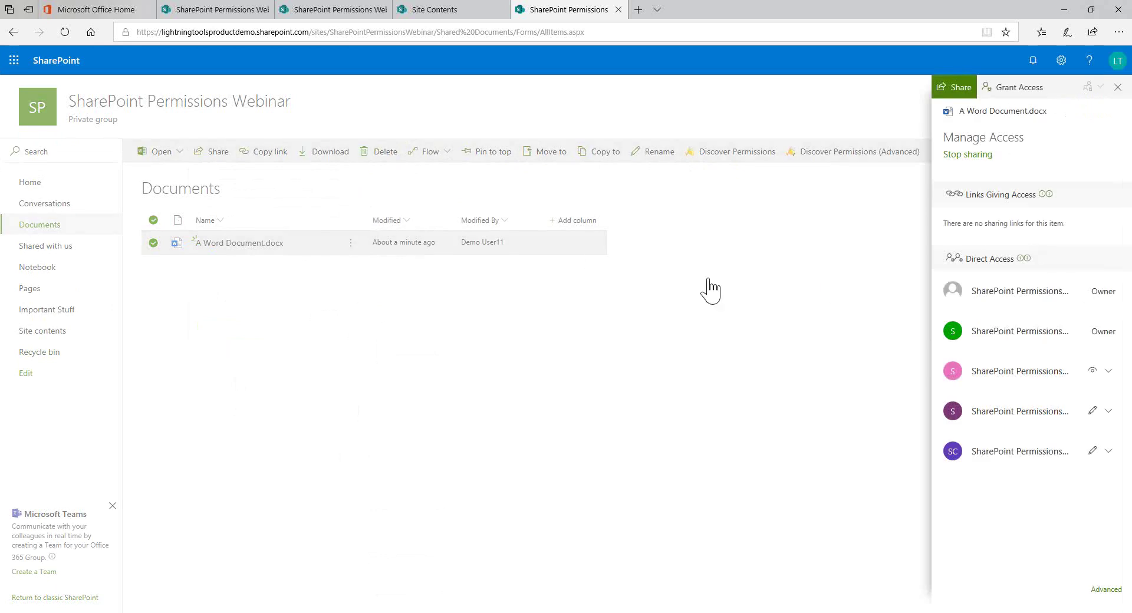
click(1106, 591)
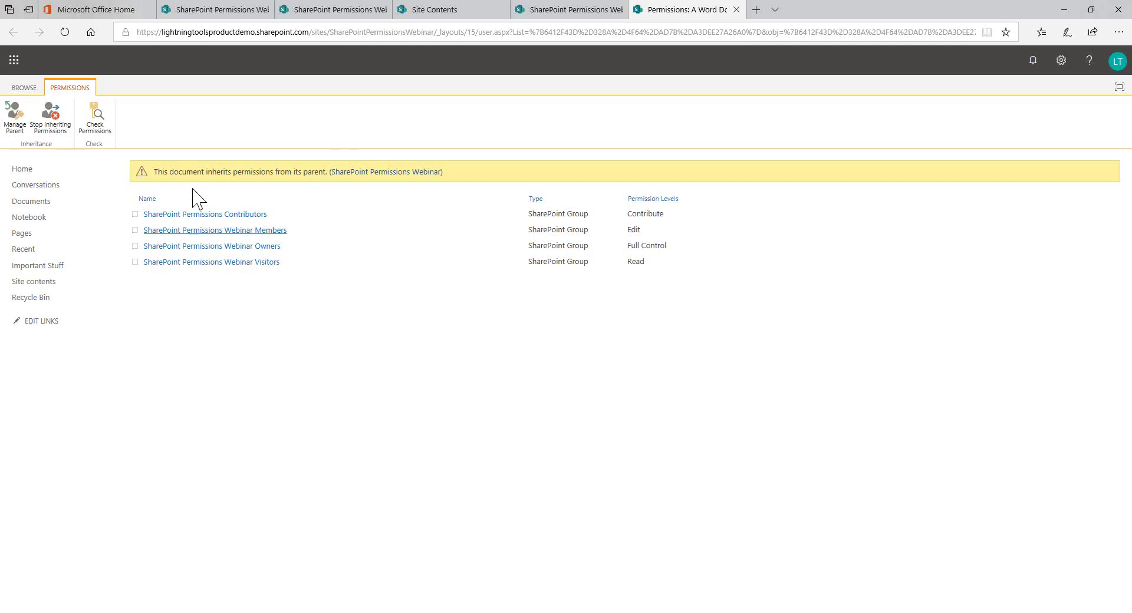
drag(155, 174, 312, 174)
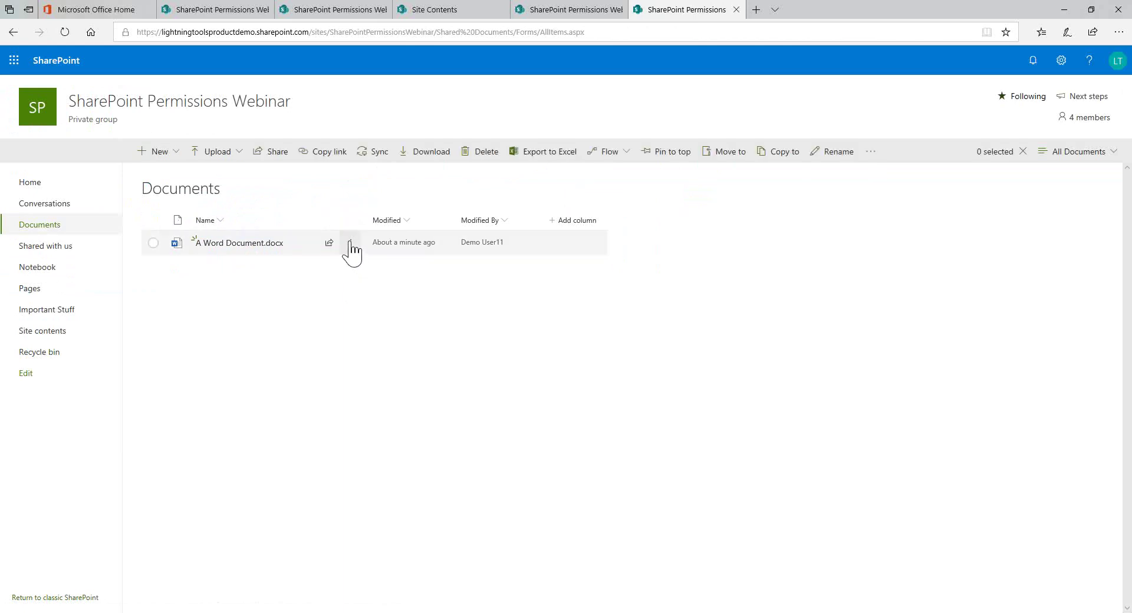
Back in the Documents library, share A Word Document.docx by sending a link to Demo User8.
click(351, 246)
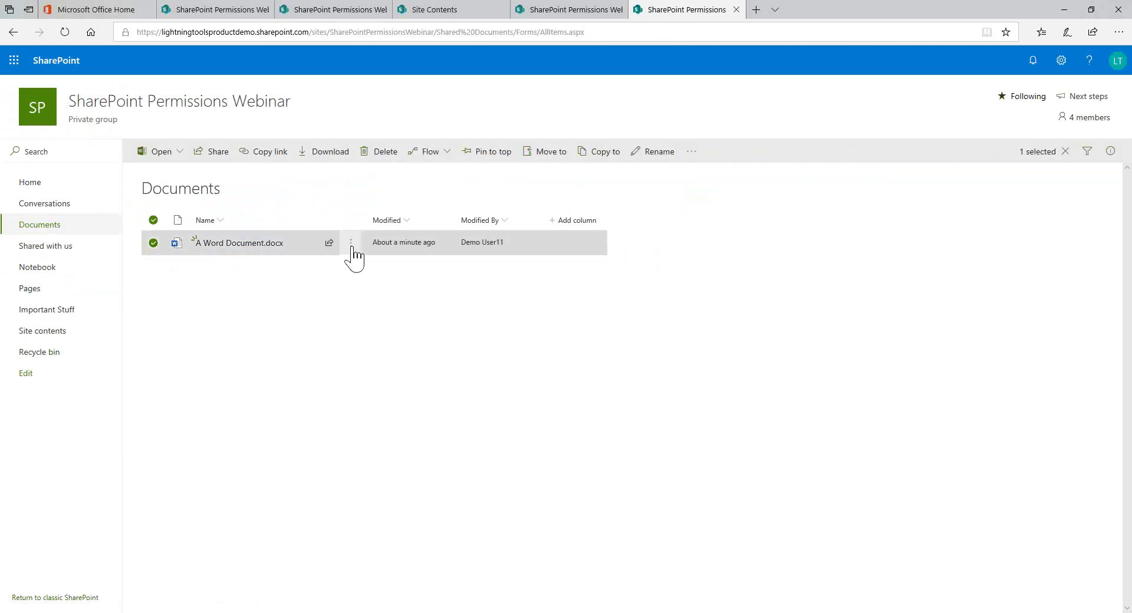
click(351, 245)
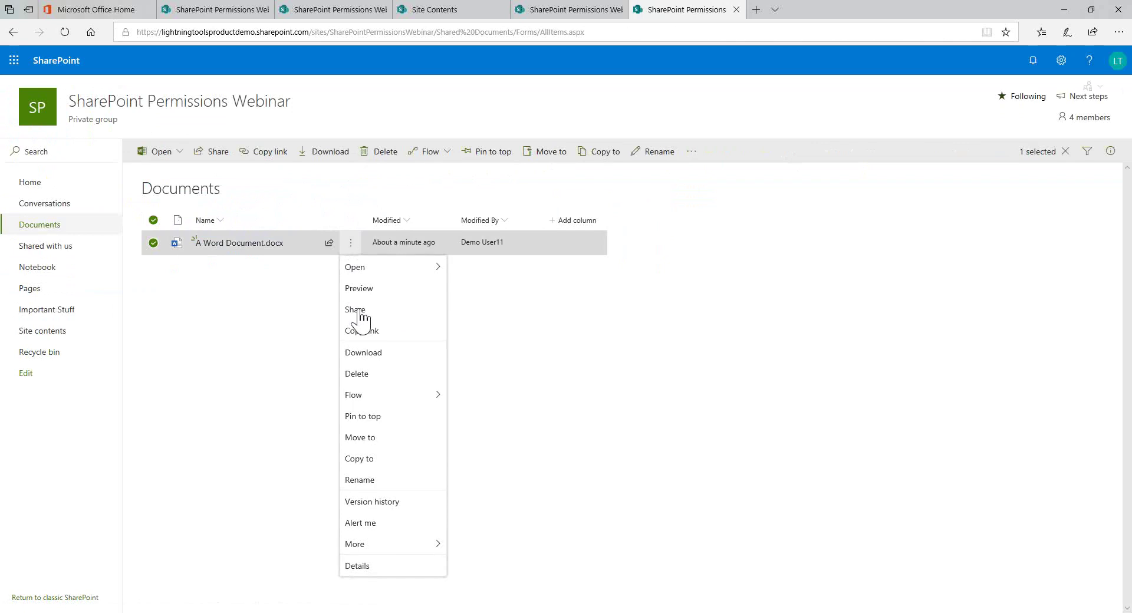
click(359, 314)
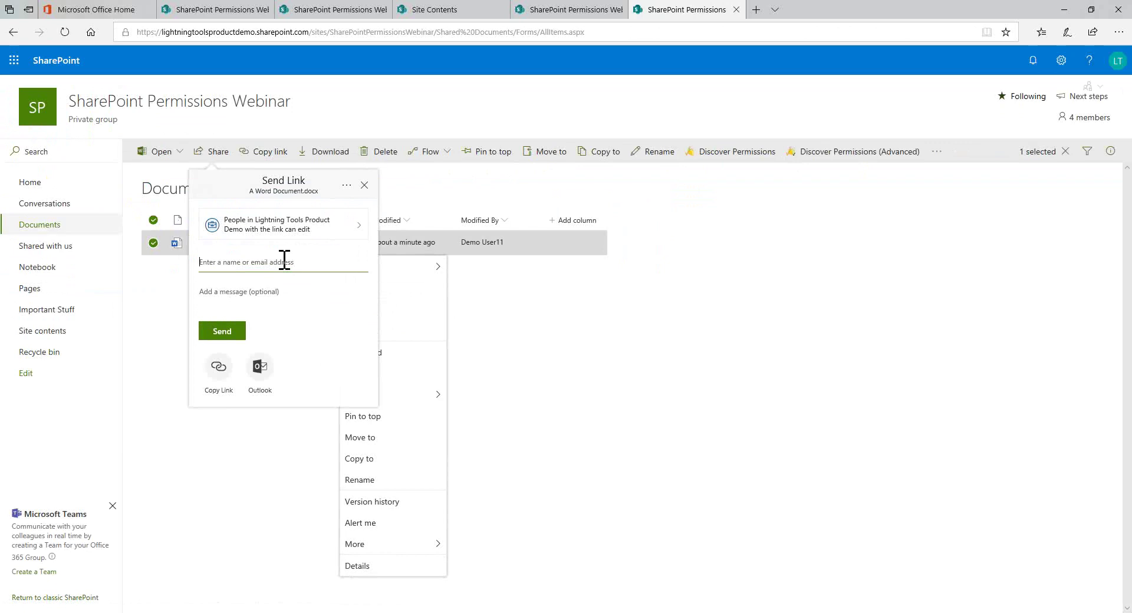
text(demo)
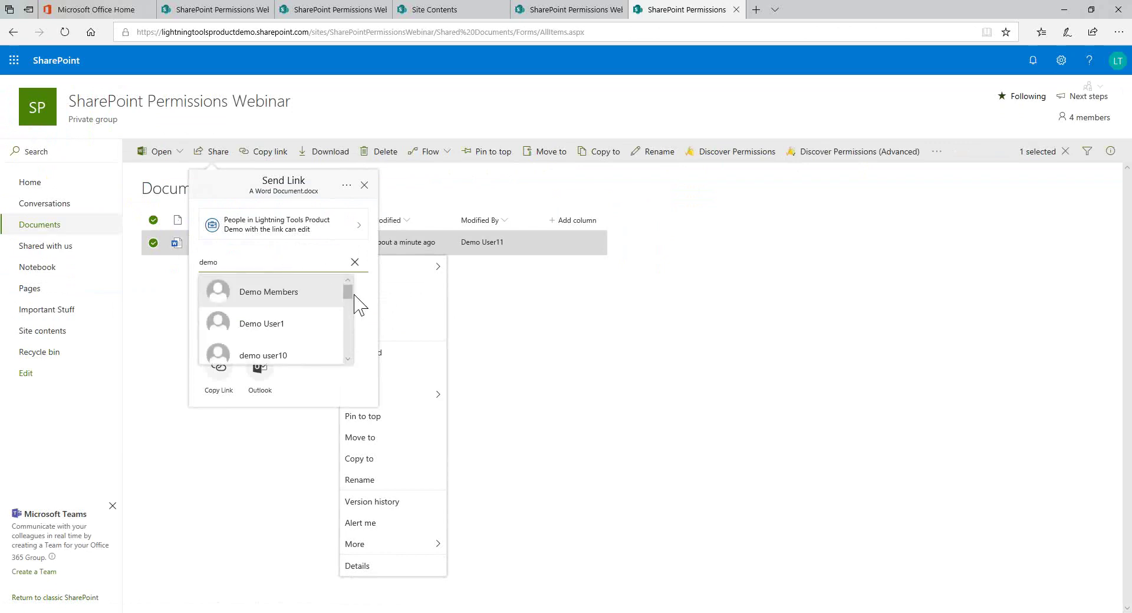
drag(348, 292, 348, 336)
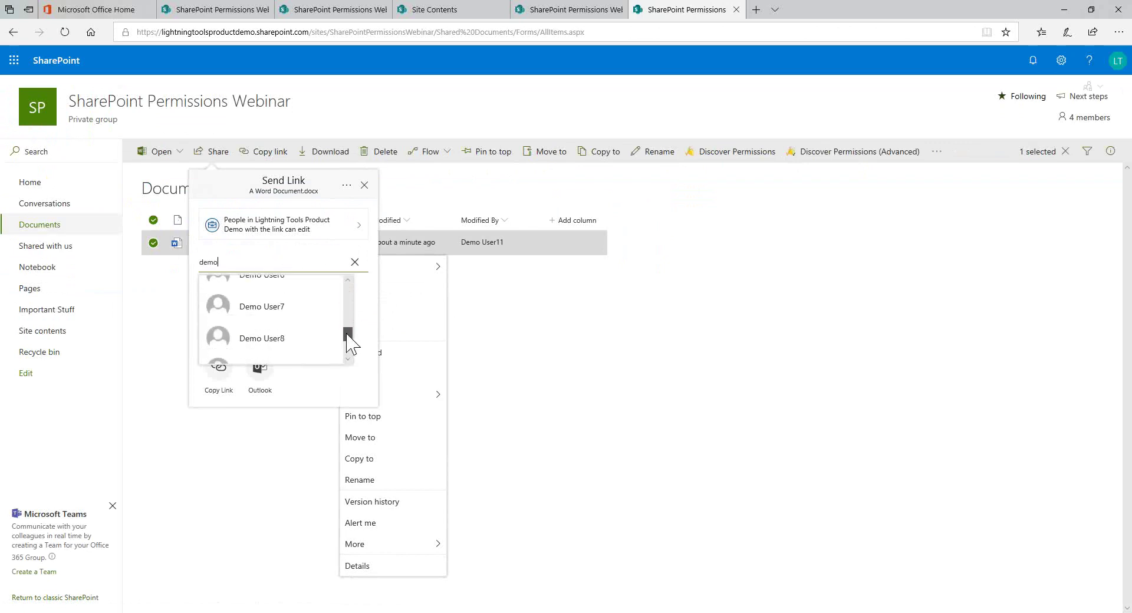
click(293, 348)
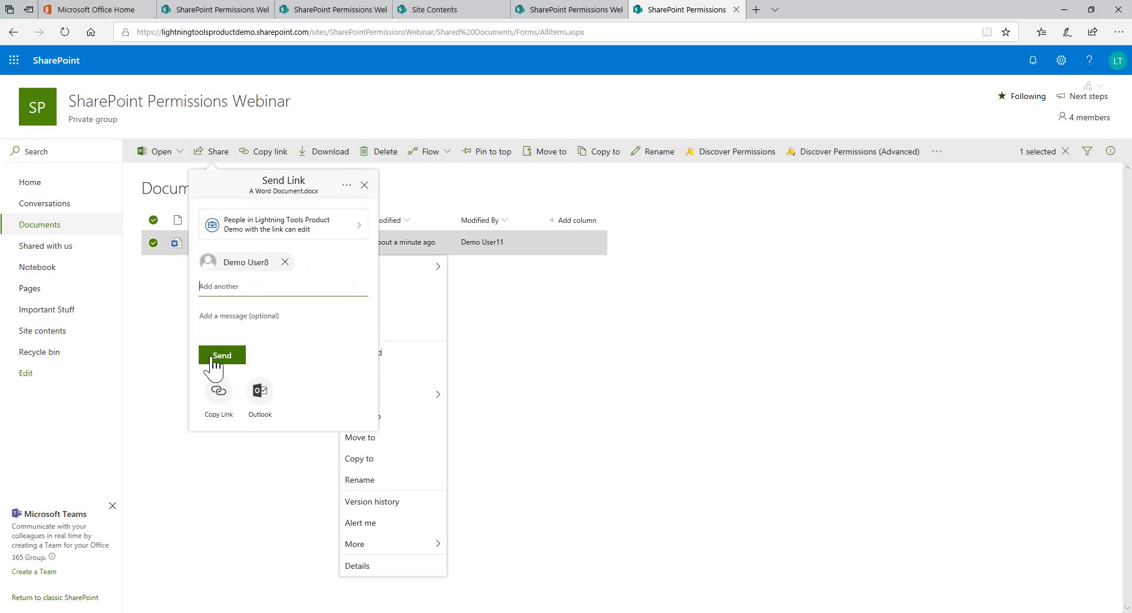
click(212, 358)
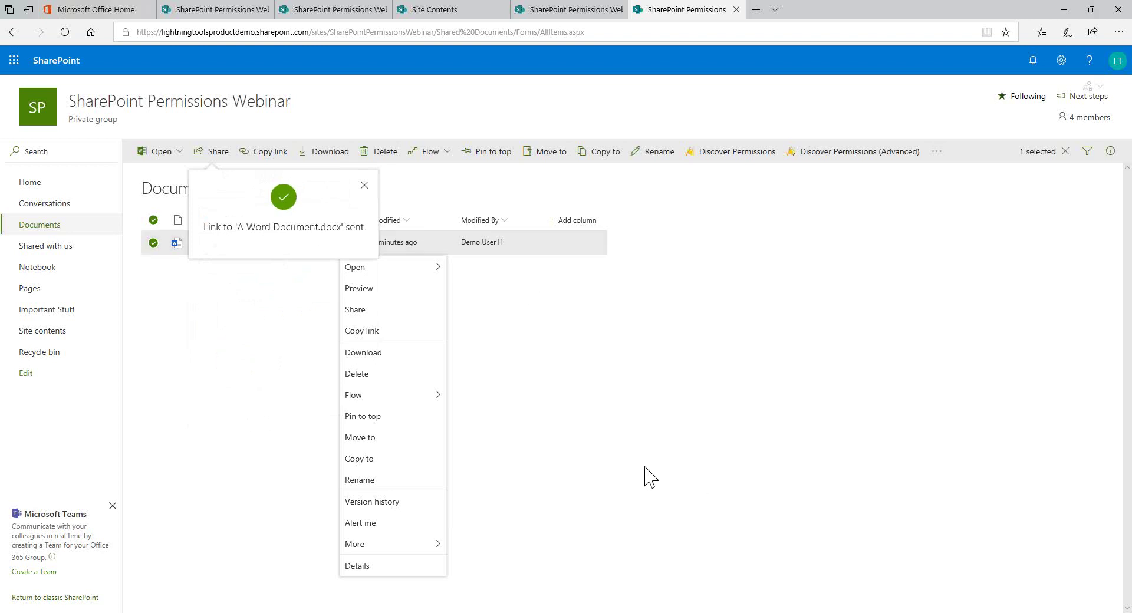
click(533, 465)
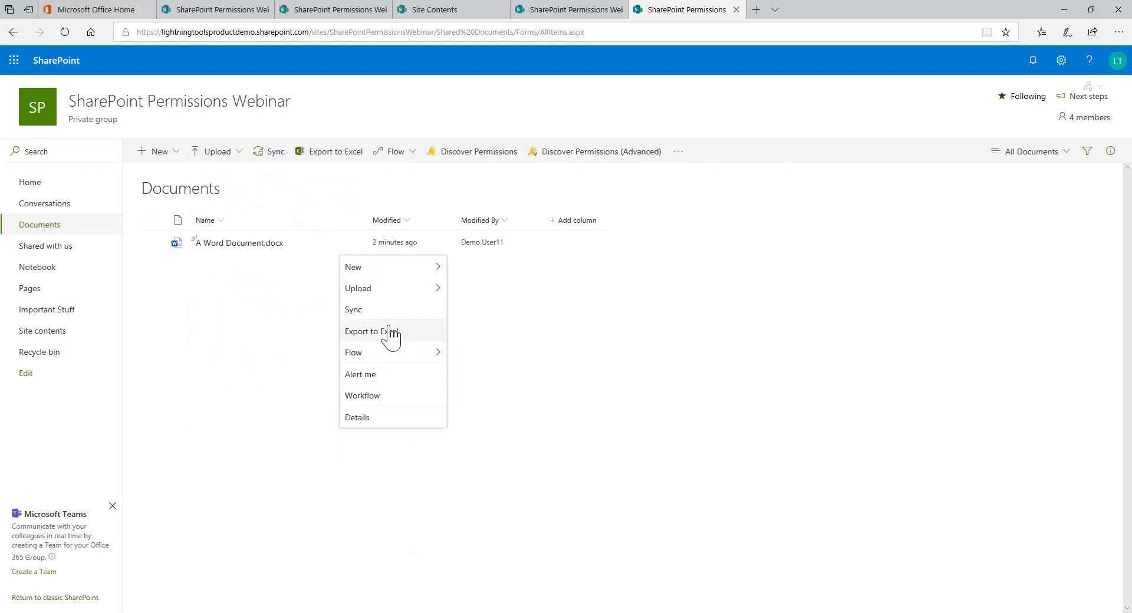
Reopen Manage Access for the shared Word document and review its advanced permissions, including the inheritance status and the sharing-link users.
click(351, 243)
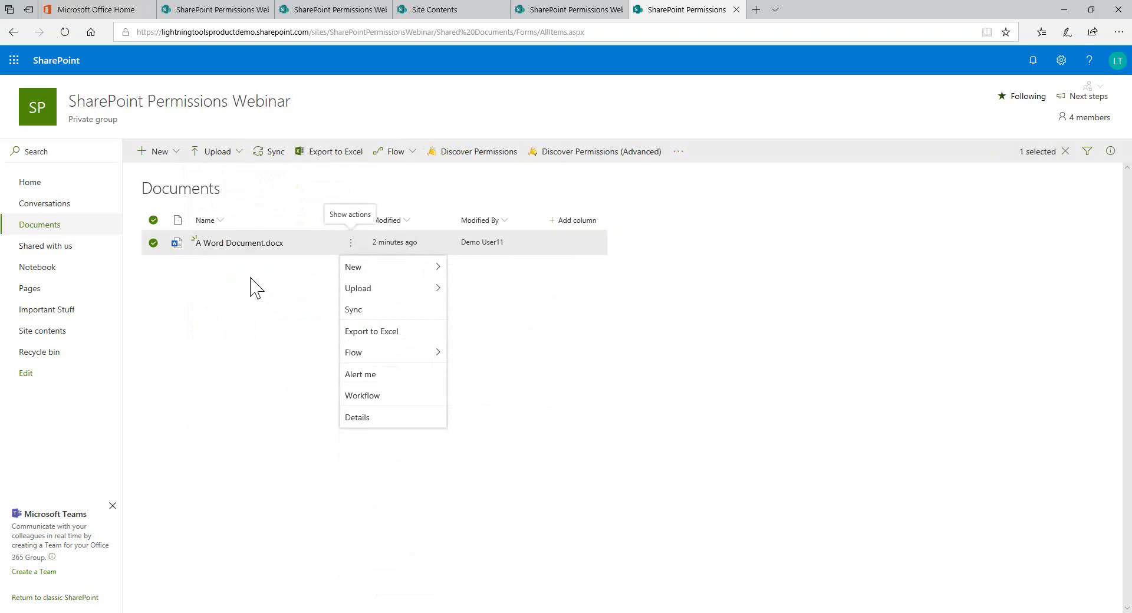
click(362, 309)
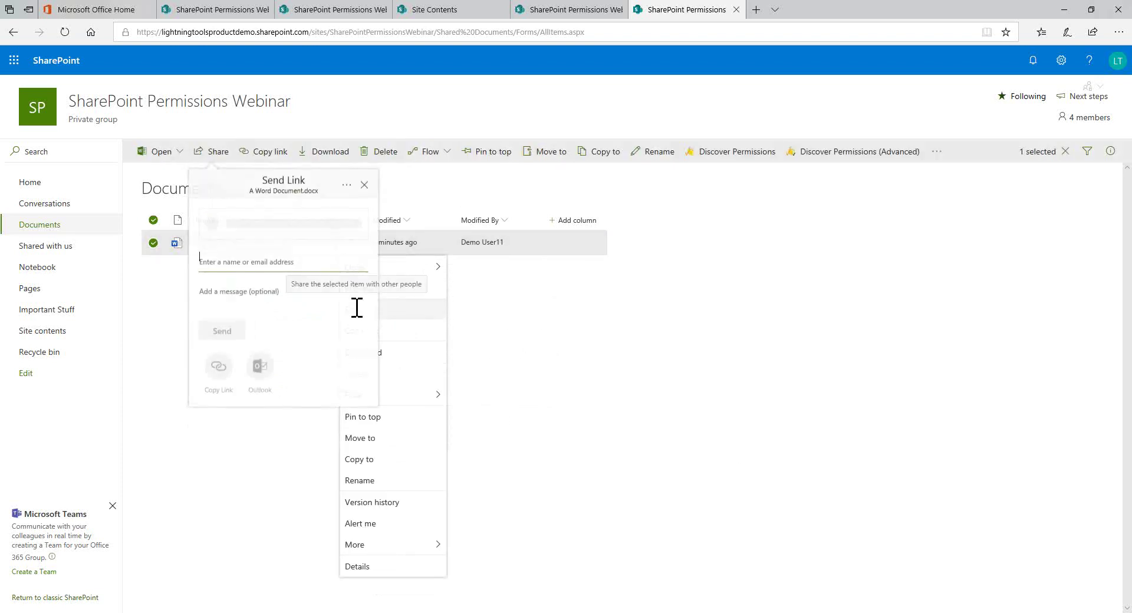
click(346, 185)
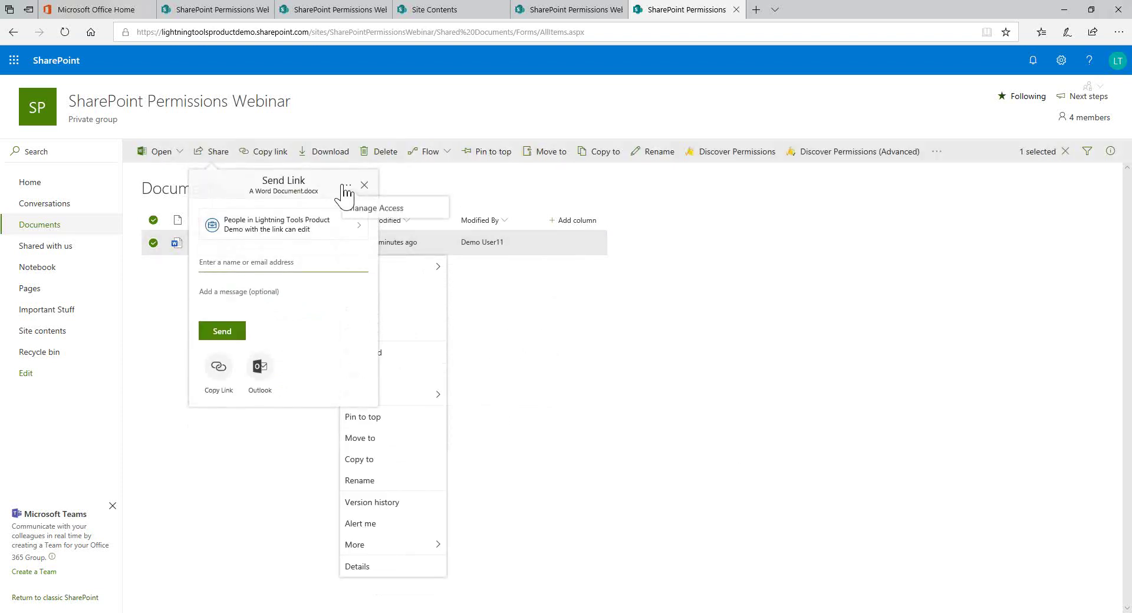
click(378, 209)
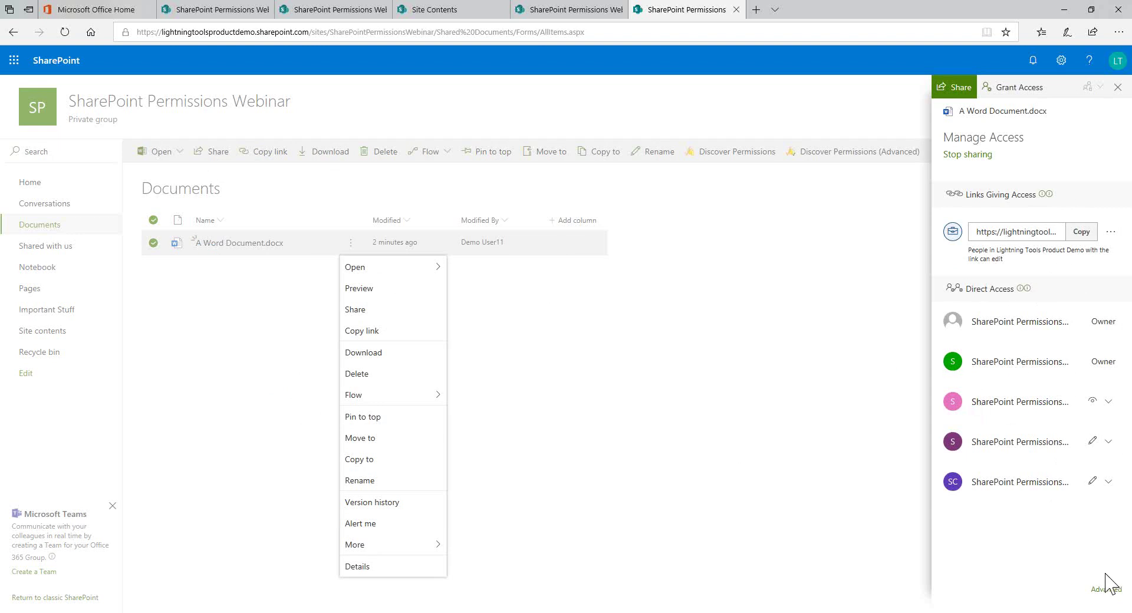
click(1107, 592)
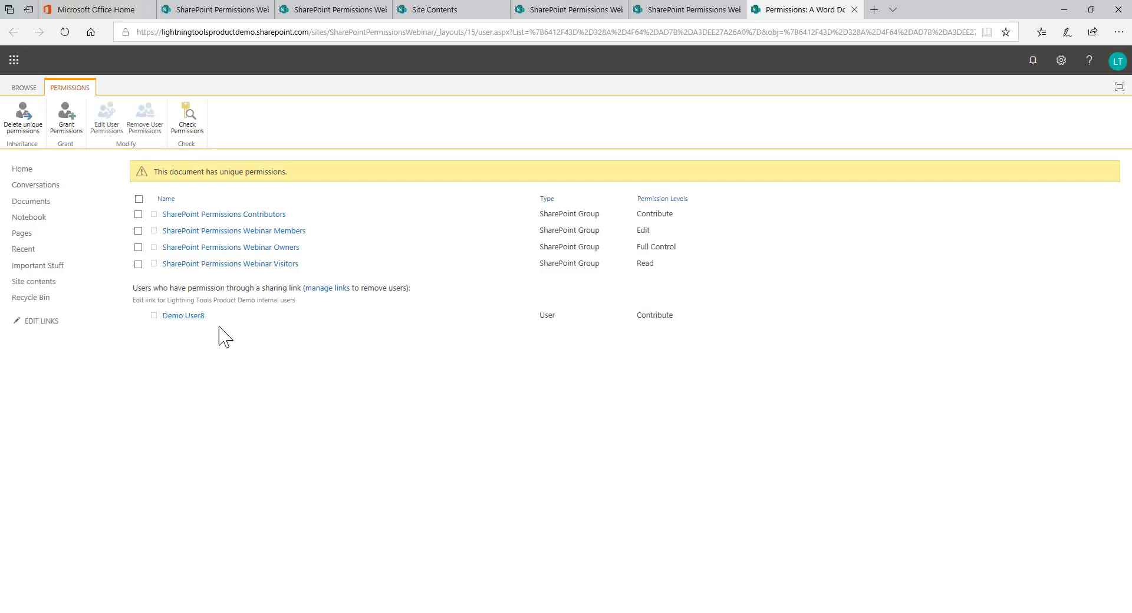
drag(684, 319, 155, 319)
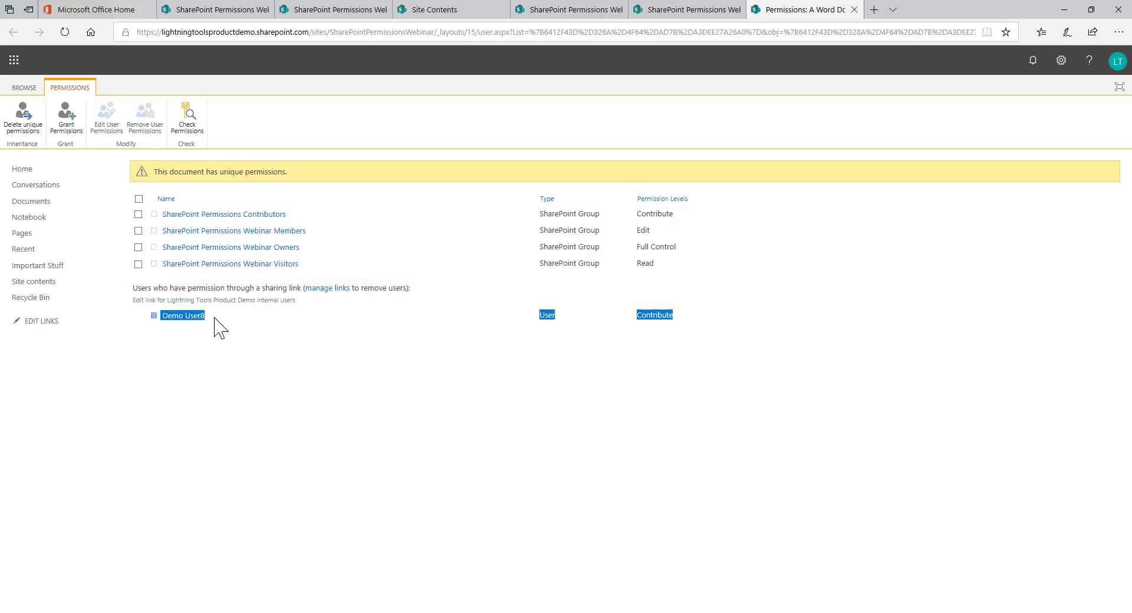
click(506, 350)
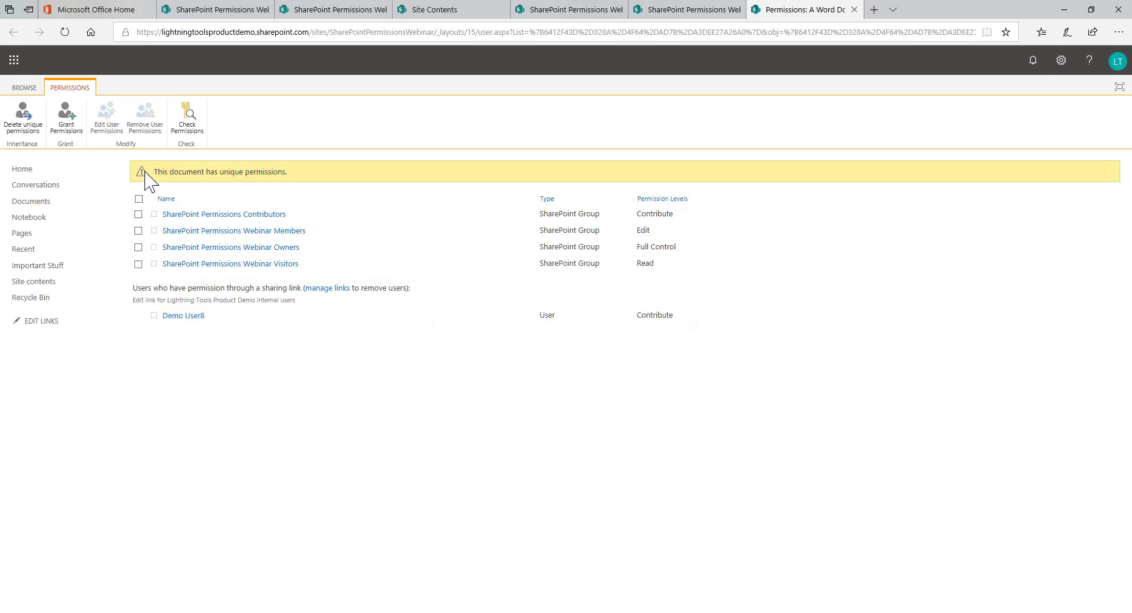
drag(152, 171, 303, 171)
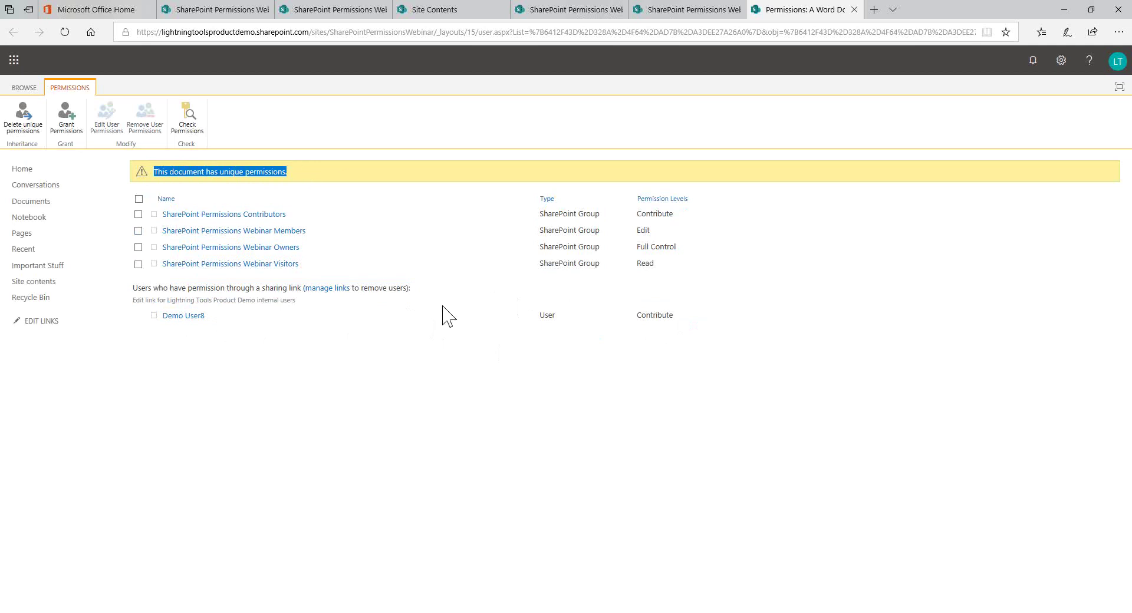
click(568, 453)
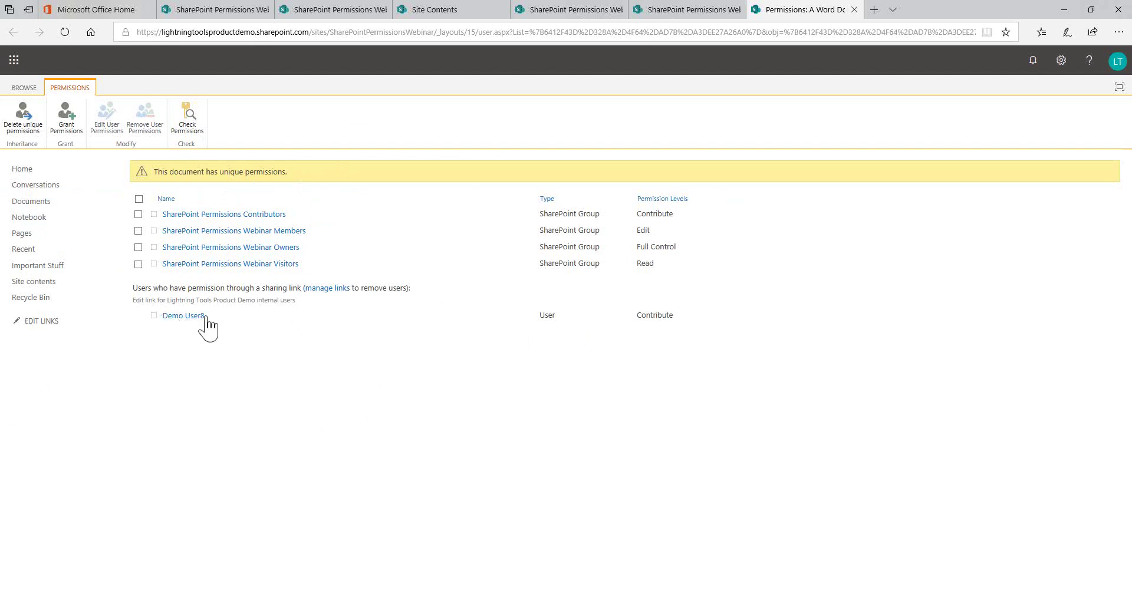
Return to the Documents library and reopen the advanced permissions of A Word Document.docx through its sharing options to examine its permission entries.
click(42, 201)
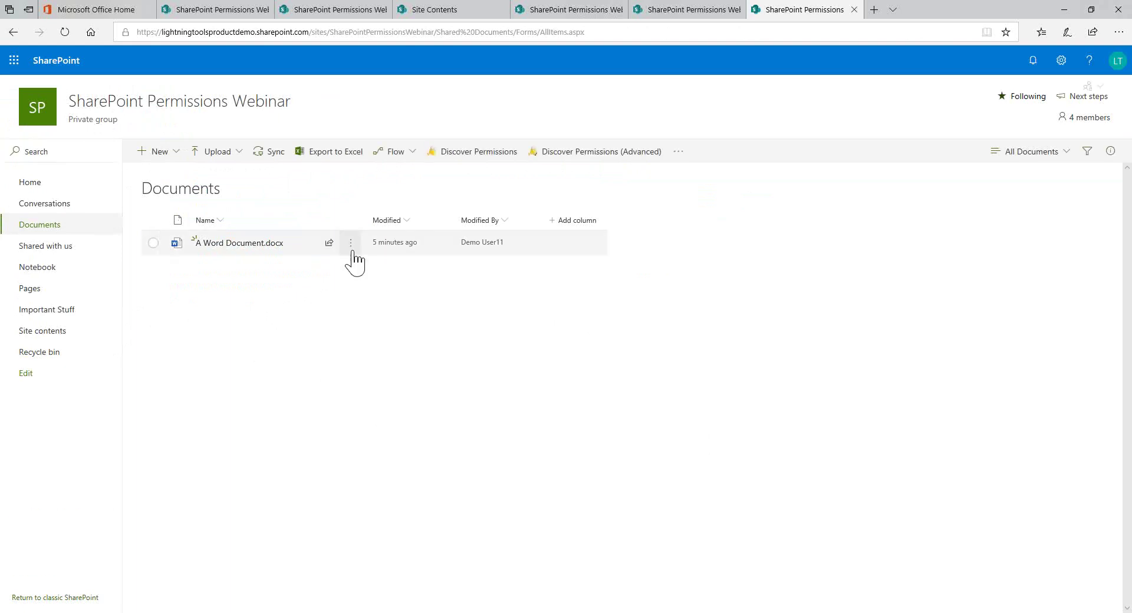
click(351, 242)
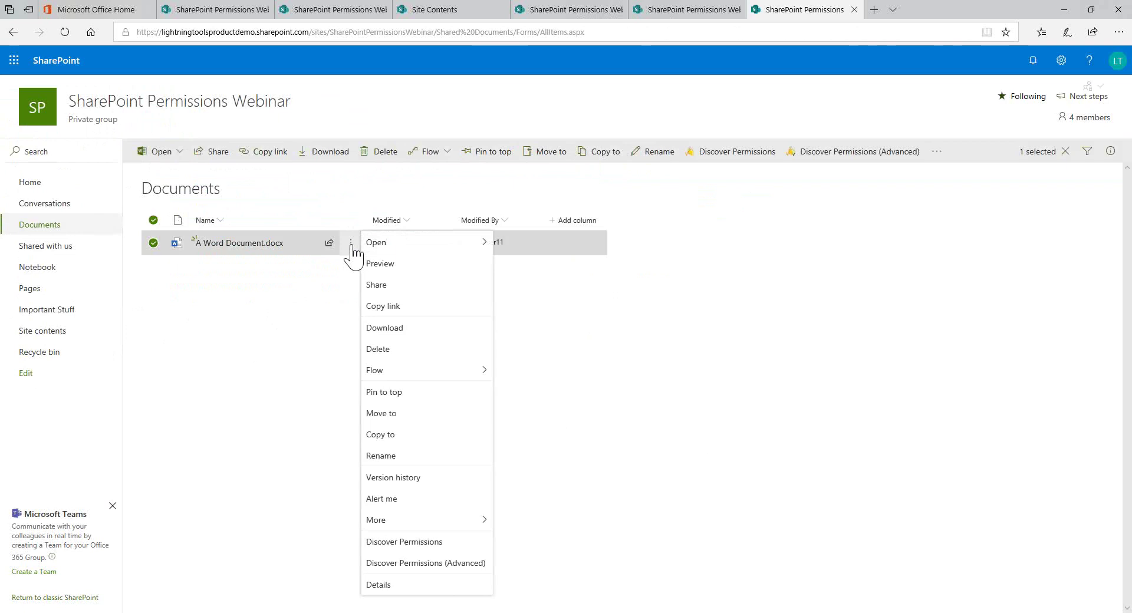
click(382, 286)
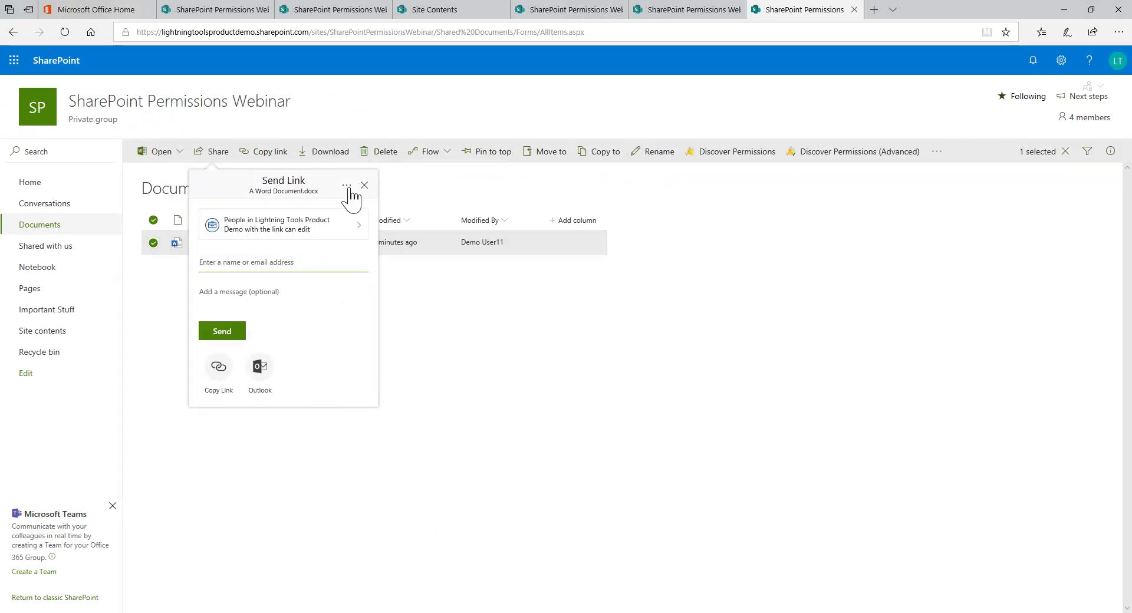
click(407, 209)
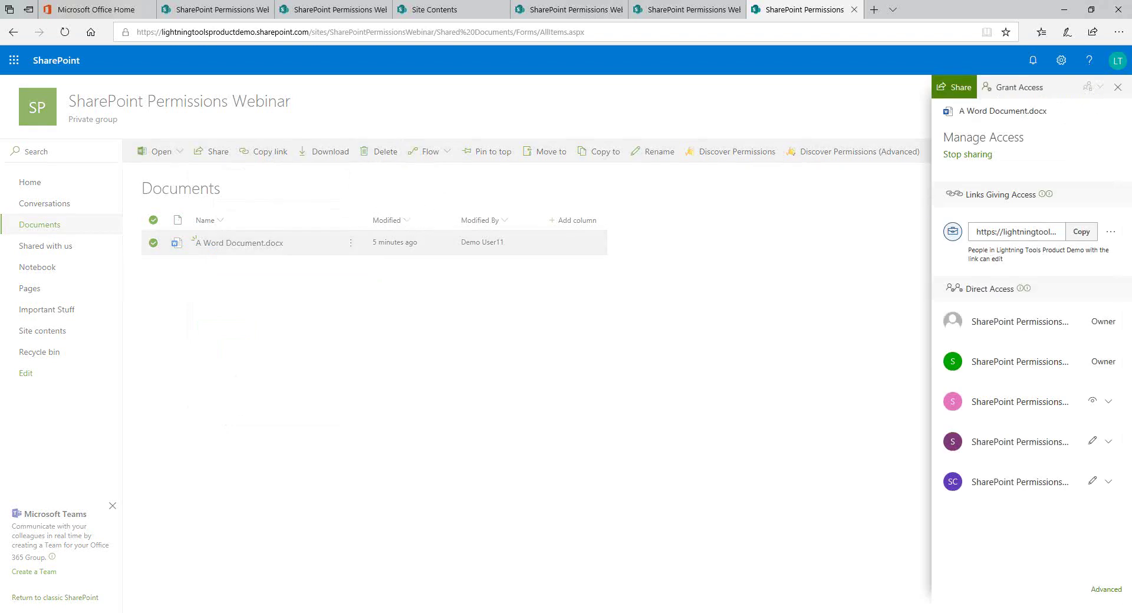
click(1103, 590)
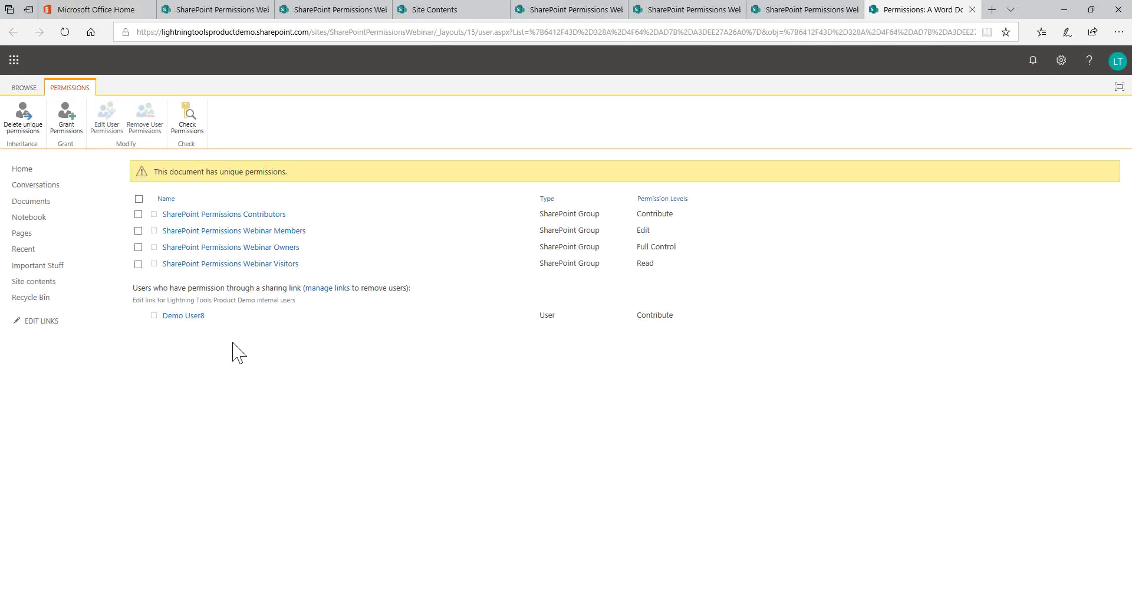
Return to the home page of the SharePoint Permissions Webinar site and open the site settings.
click(21, 171)
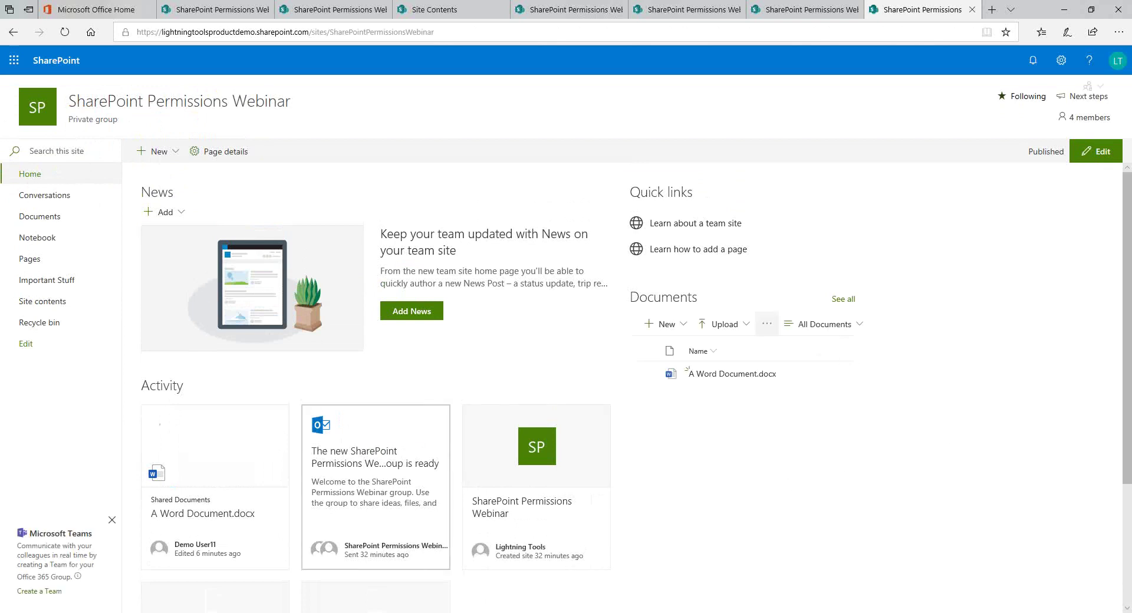
click(307, 587)
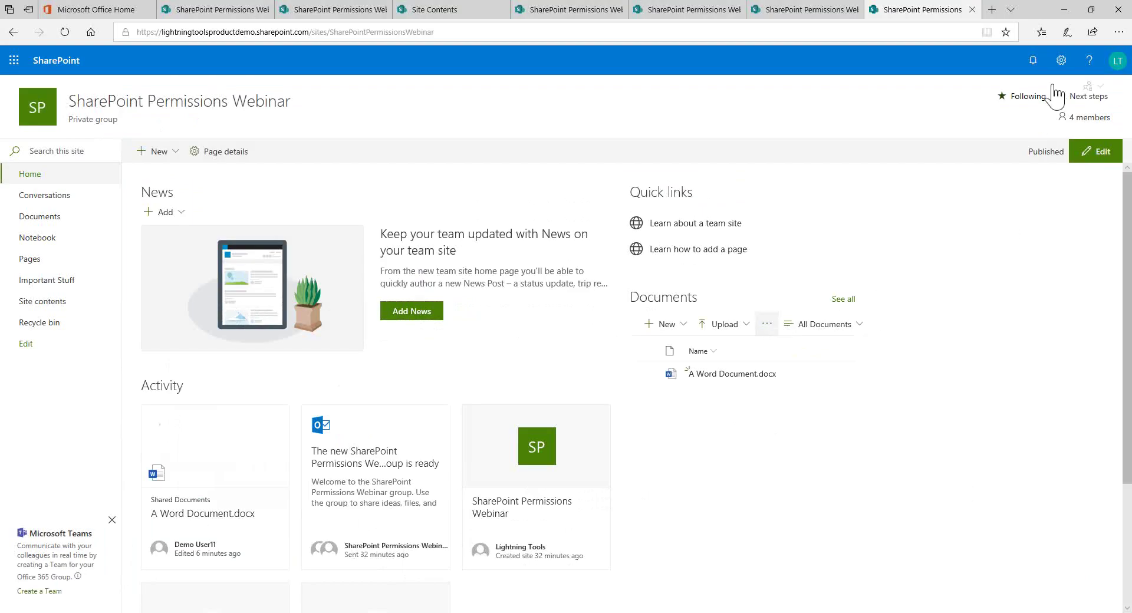
click(1061, 61)
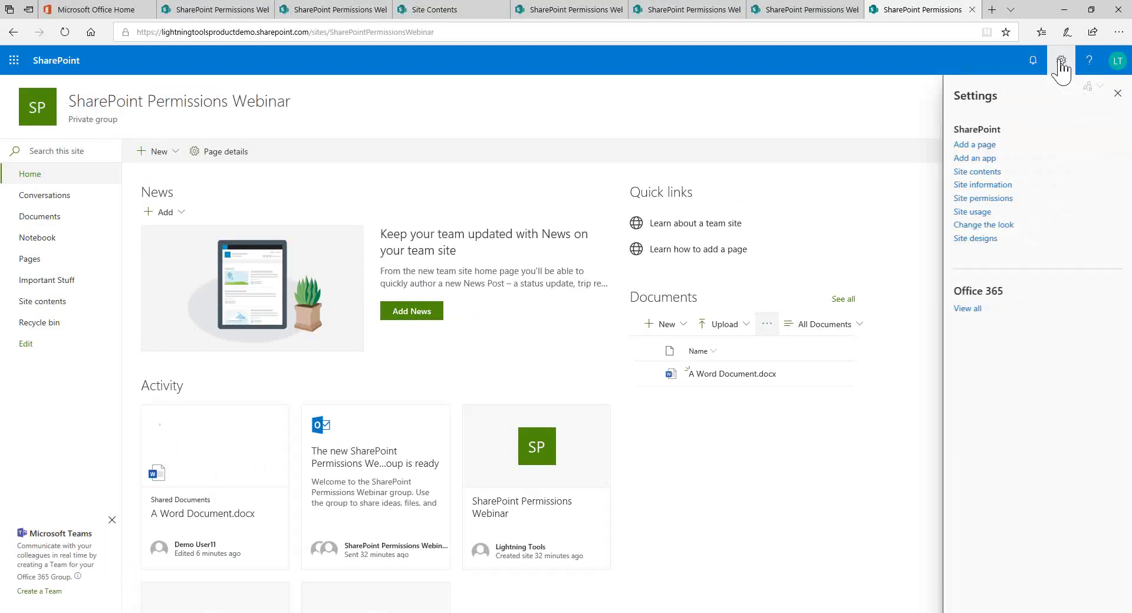
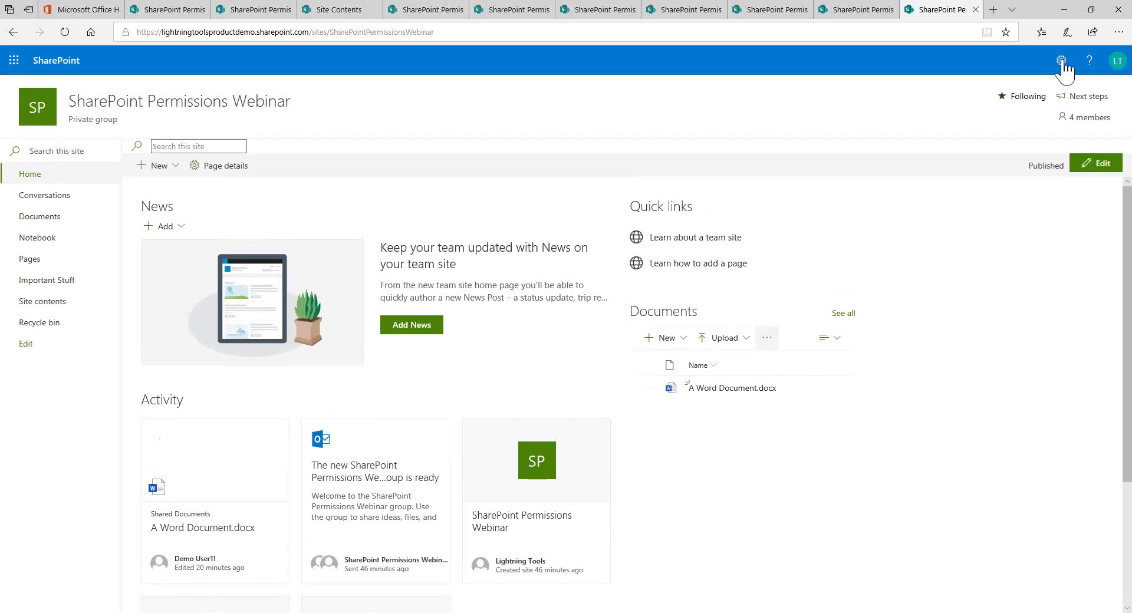
Open the site's advanced permissions settings, review the Access Requests Settings, and cancel without changing them.
click(1061, 62)
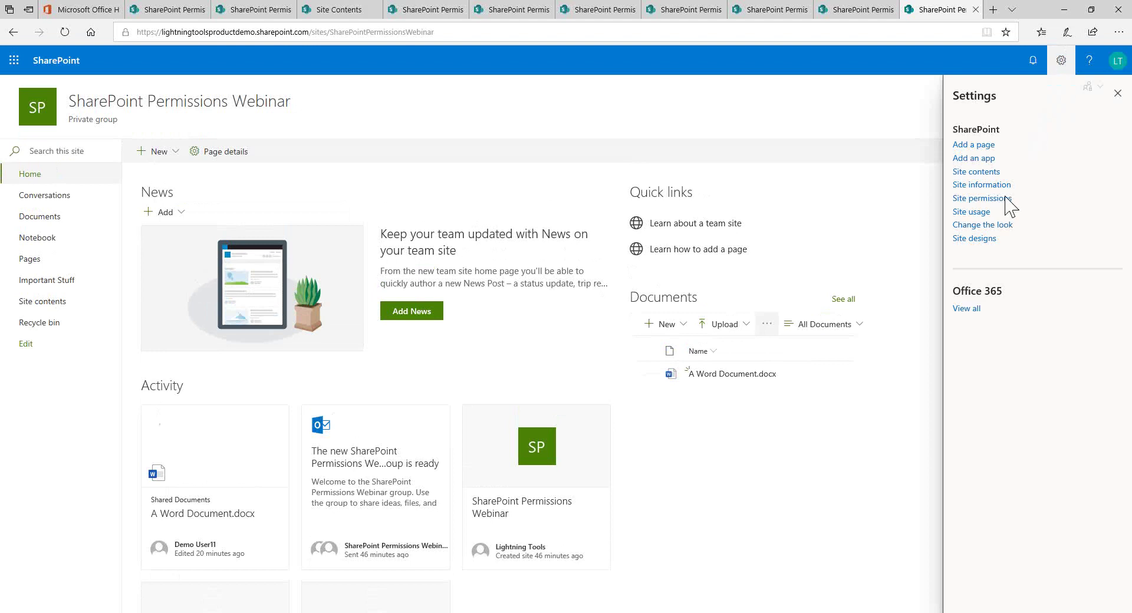
click(995, 201)
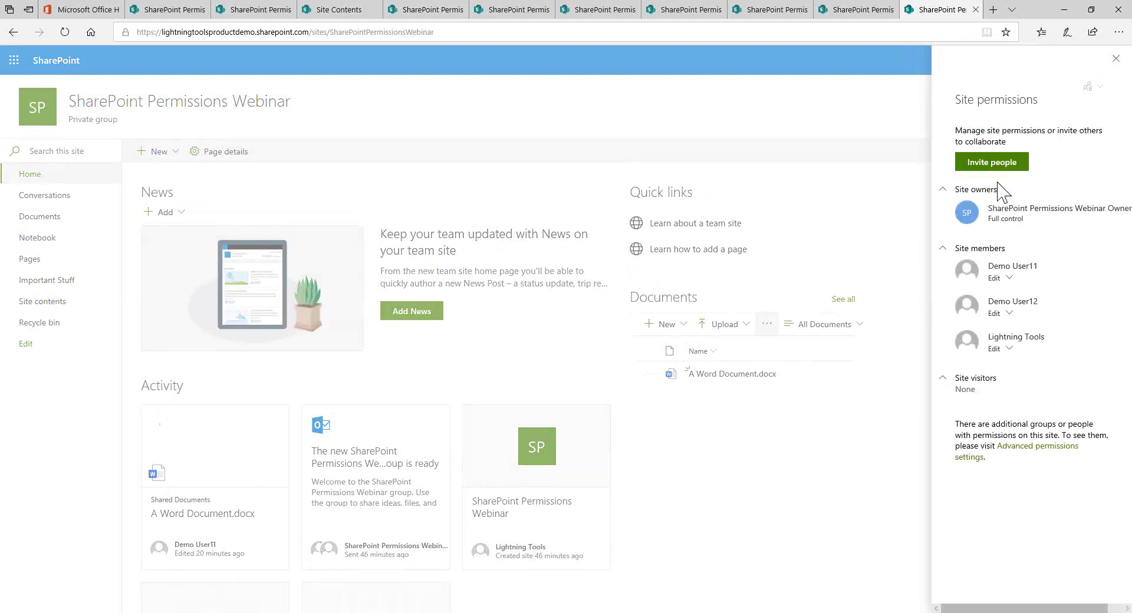
click(1013, 449)
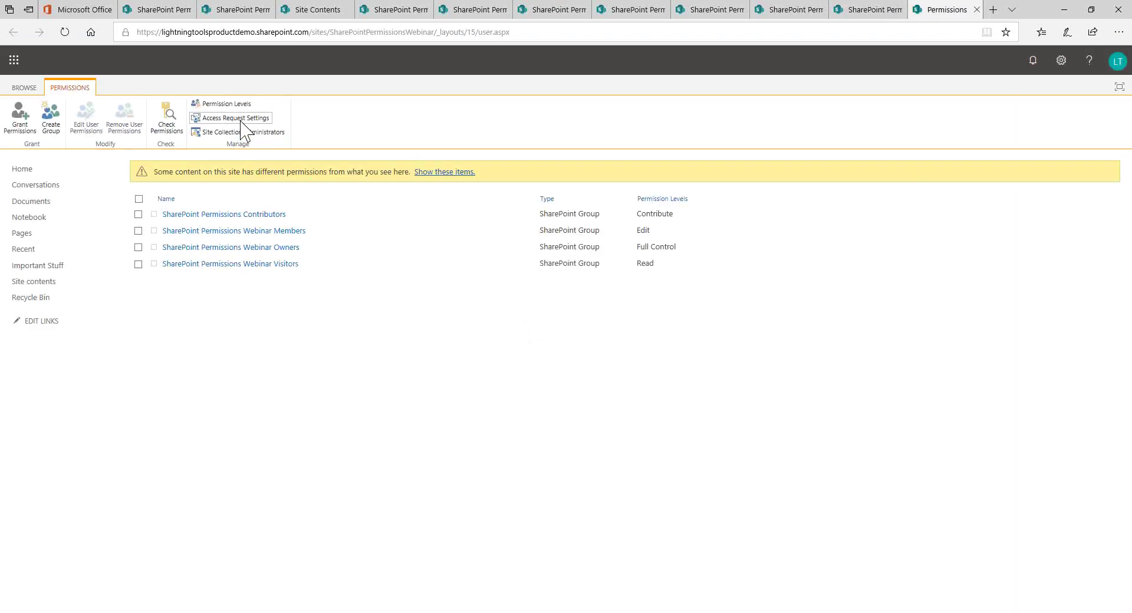
click(217, 118)
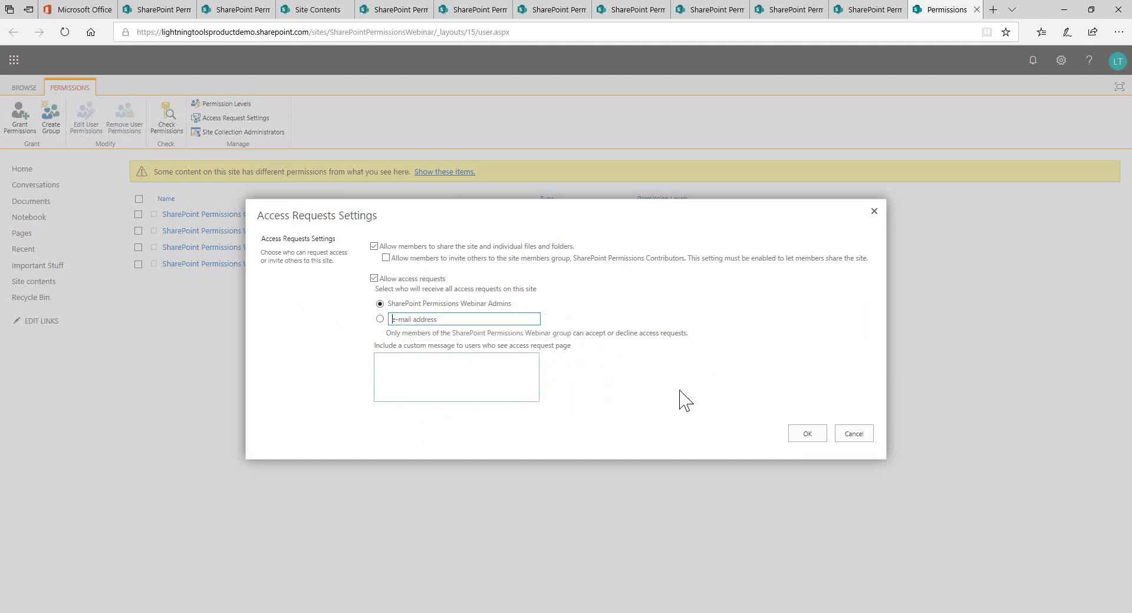
click(843, 434)
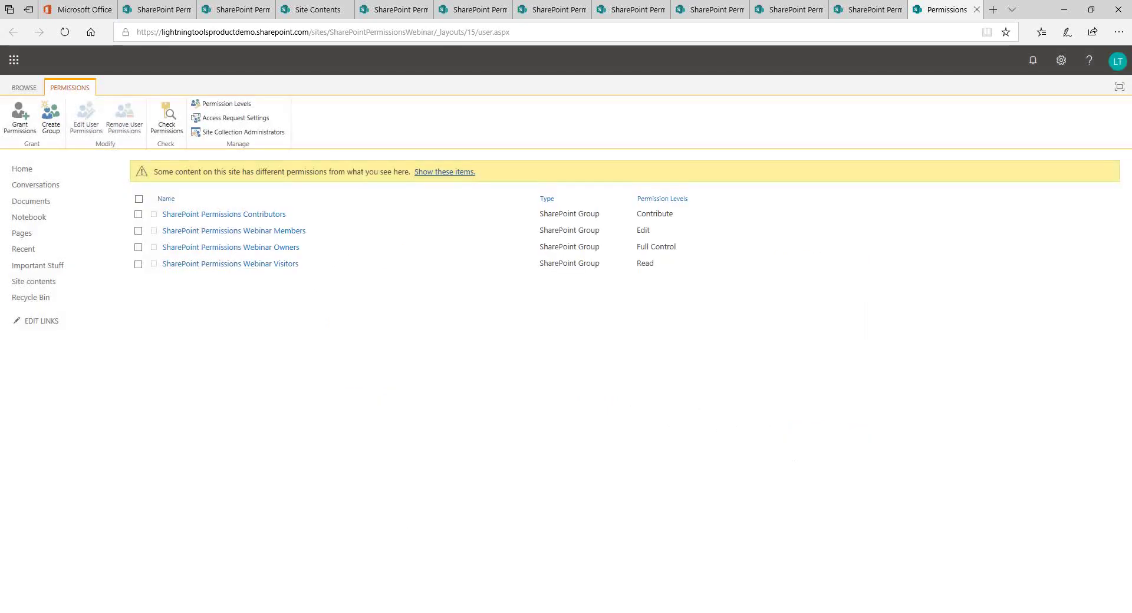
click(312, 572)
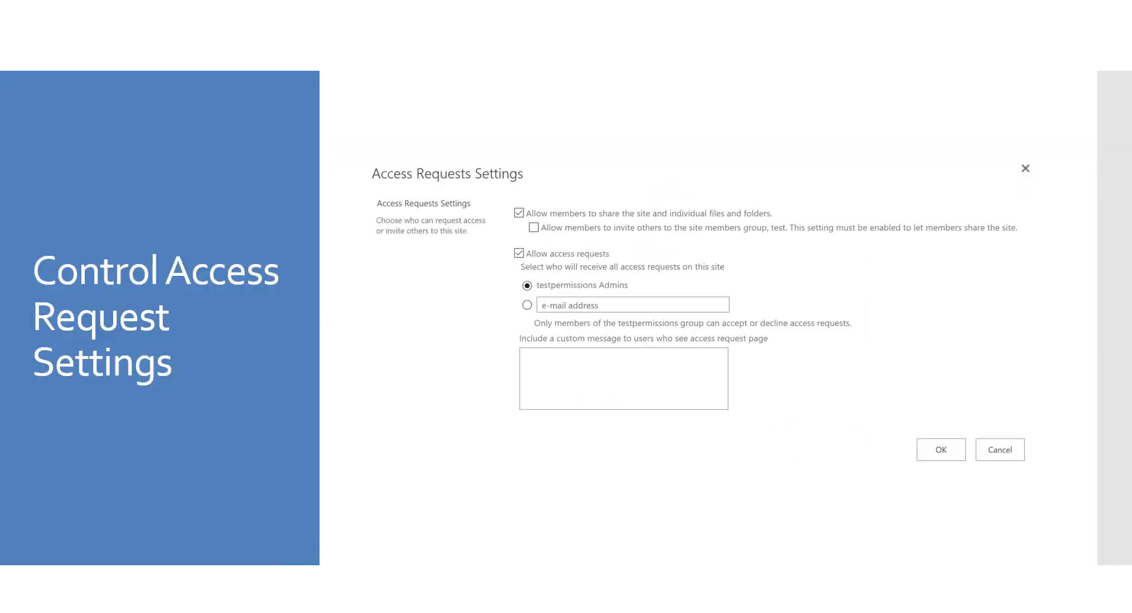
click(372, 506)
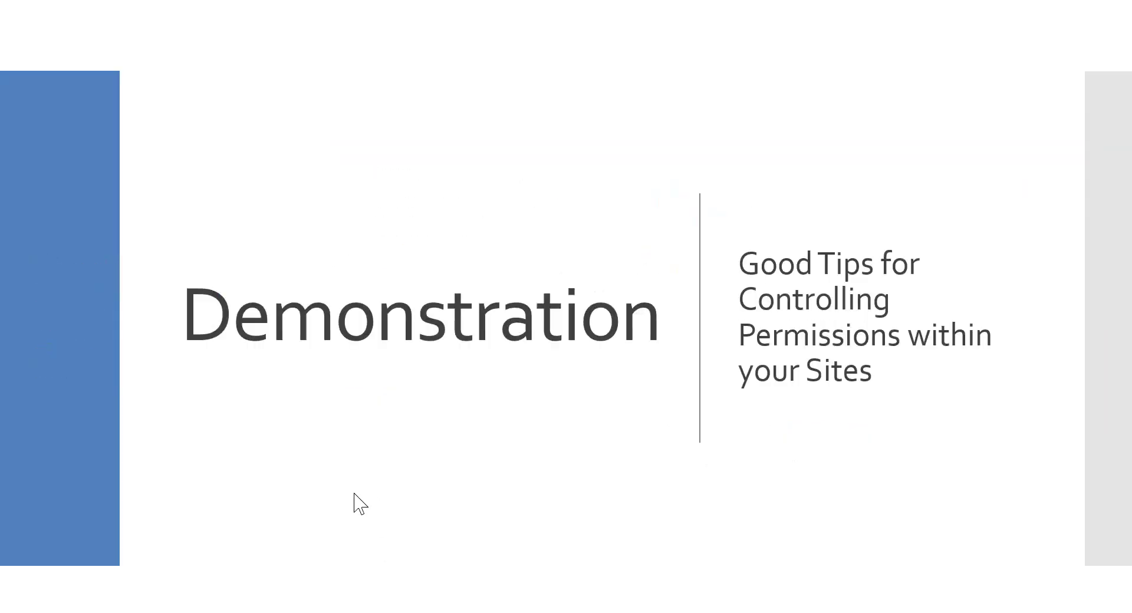
click(358, 491)
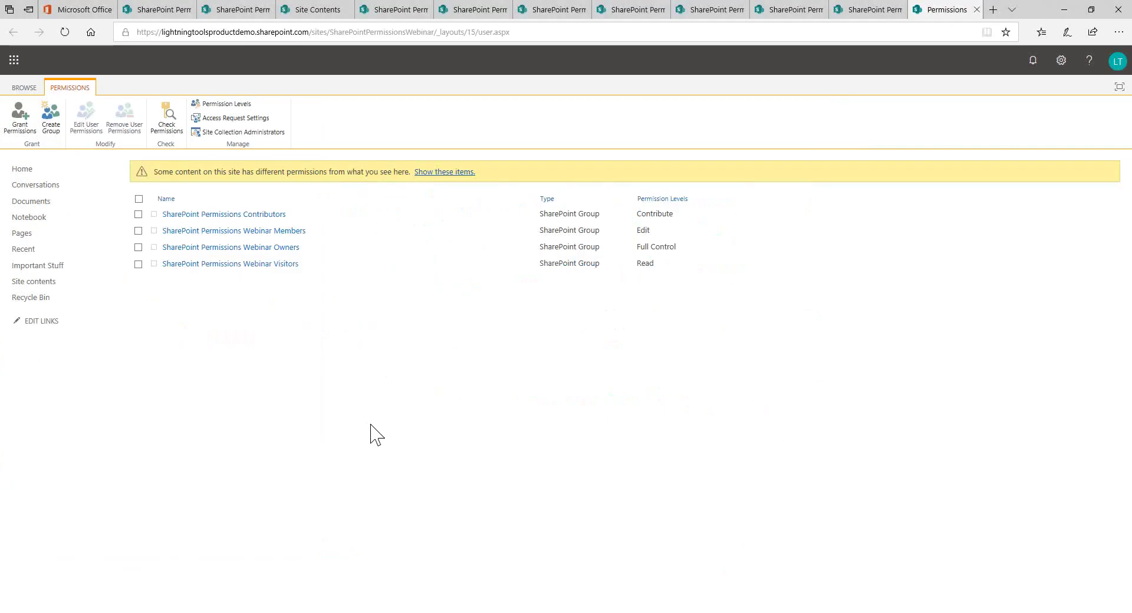
Go back to the site's home page and generate a Discover Permissions report for the current site.
click(30, 171)
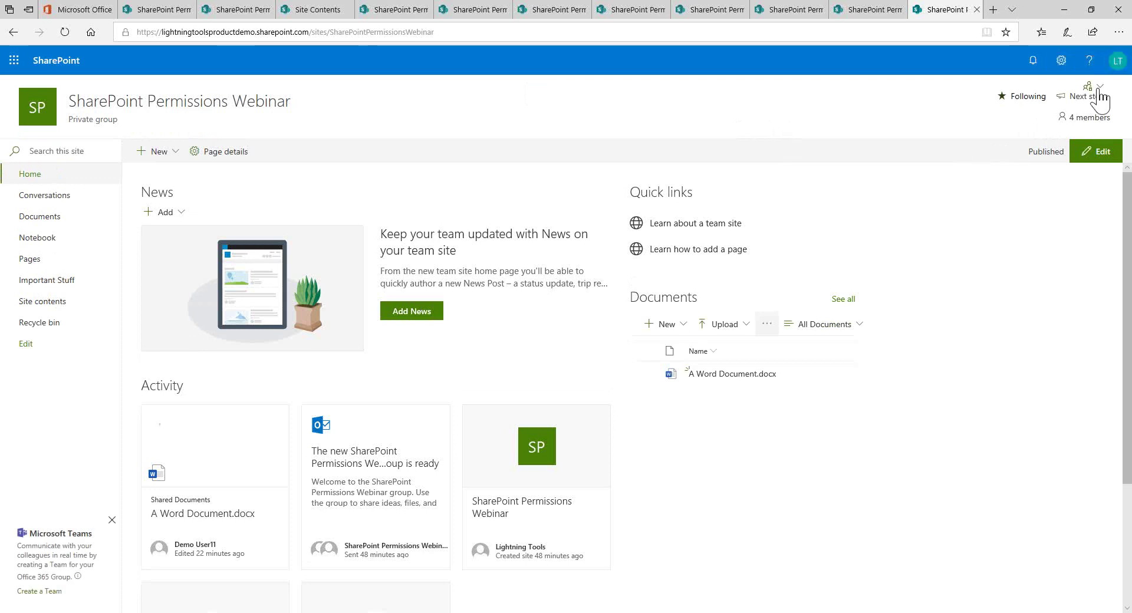
click(1089, 86)
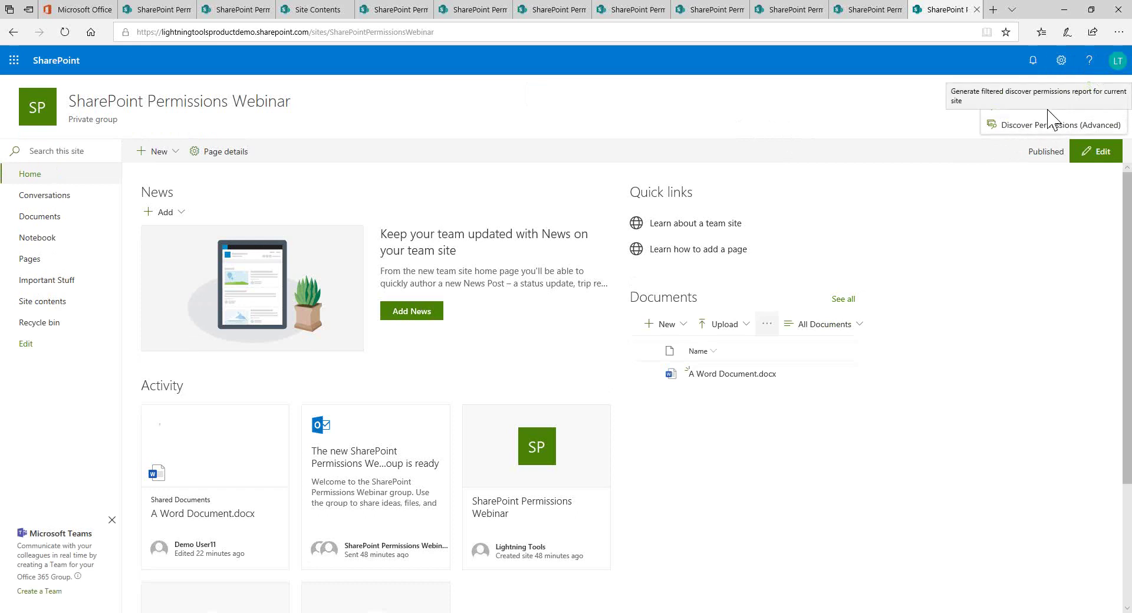
click(1024, 108)
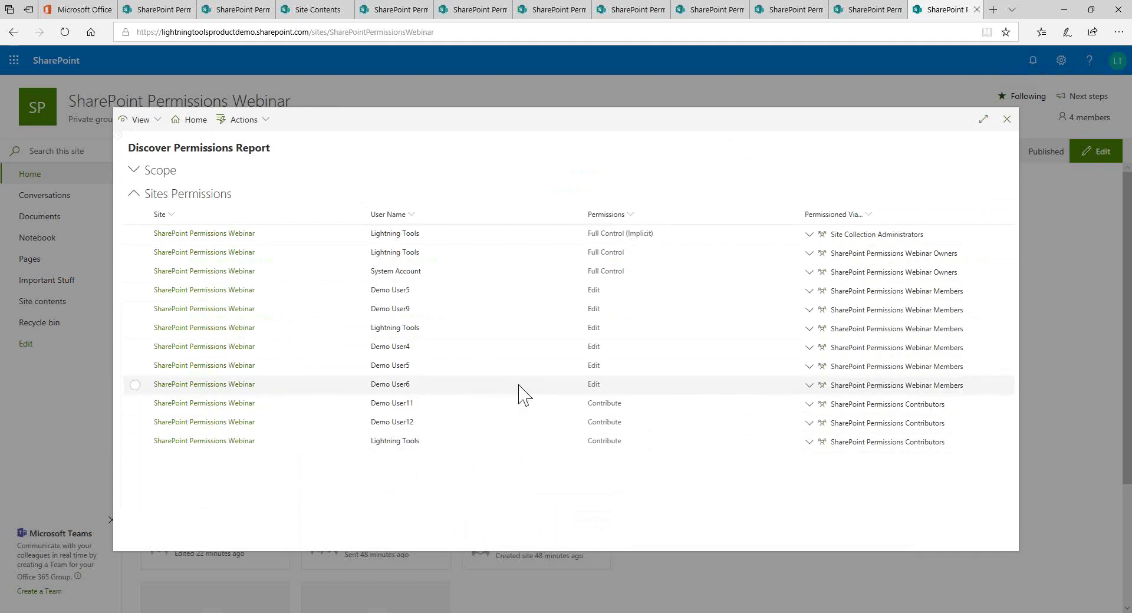
Expand the Permissioned Via entries for Demo User6, Demo User5, Demo User4 and Demo User9 to trace the groups granting their Edit access.
click(809, 386)
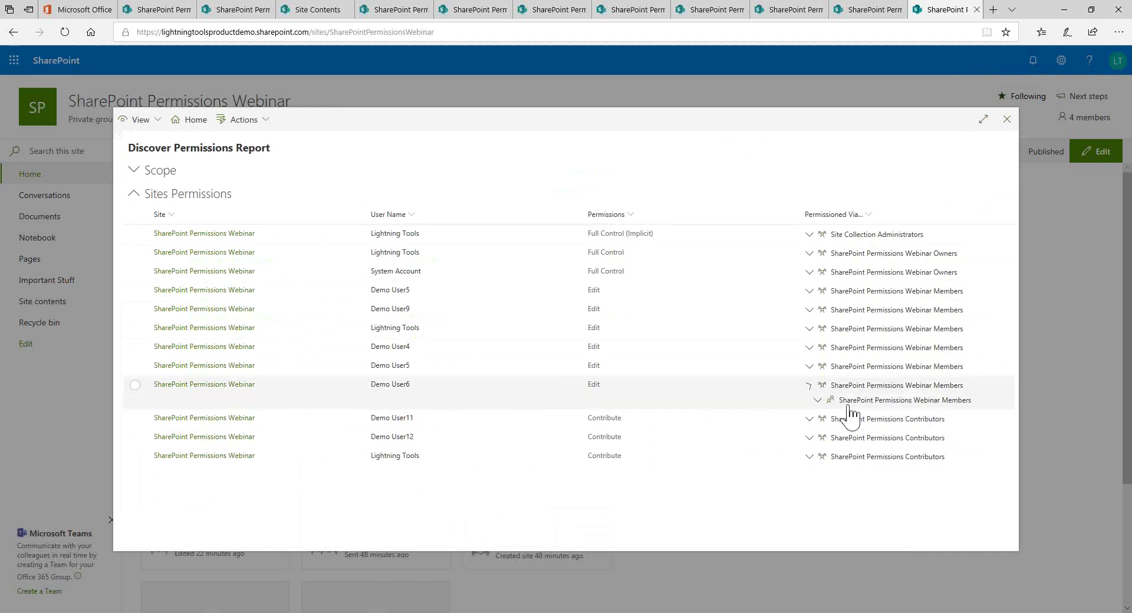
click(817, 401)
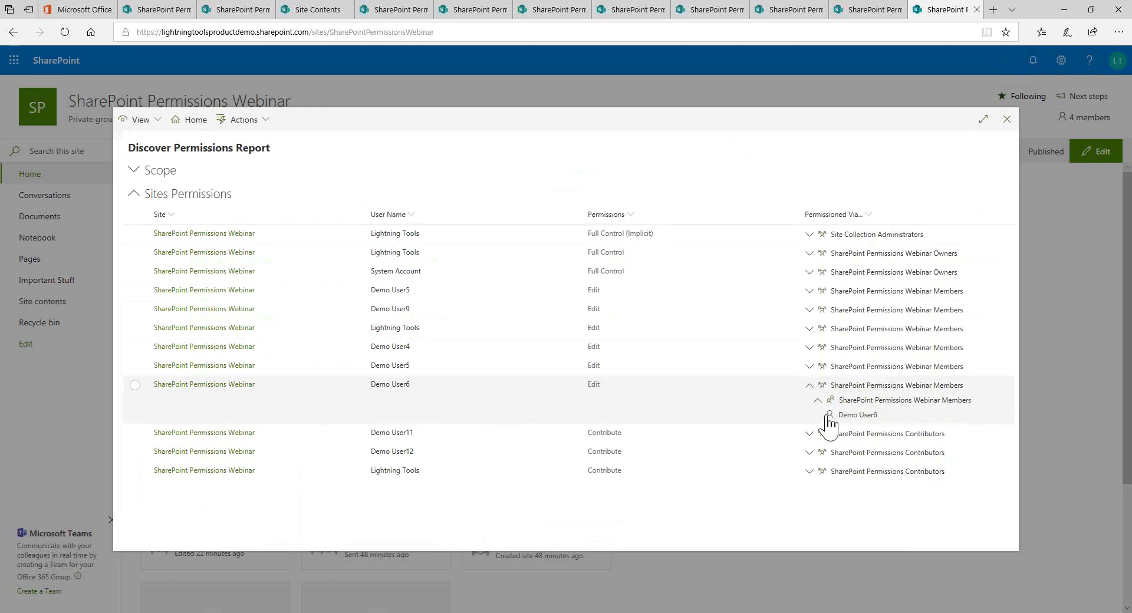
click(809, 366)
click(817, 381)
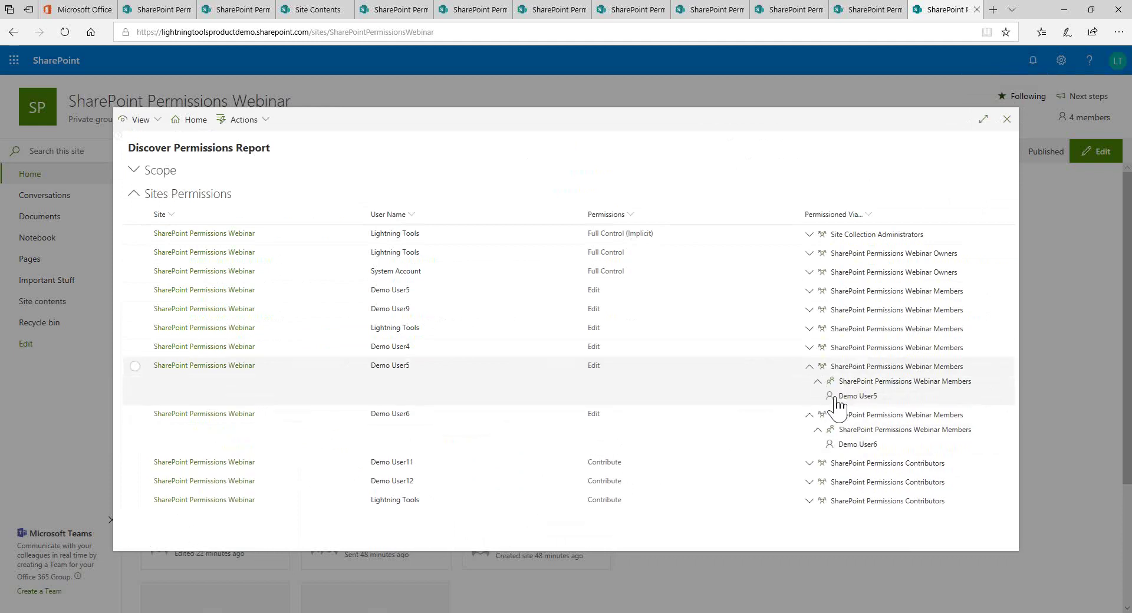
click(809, 348)
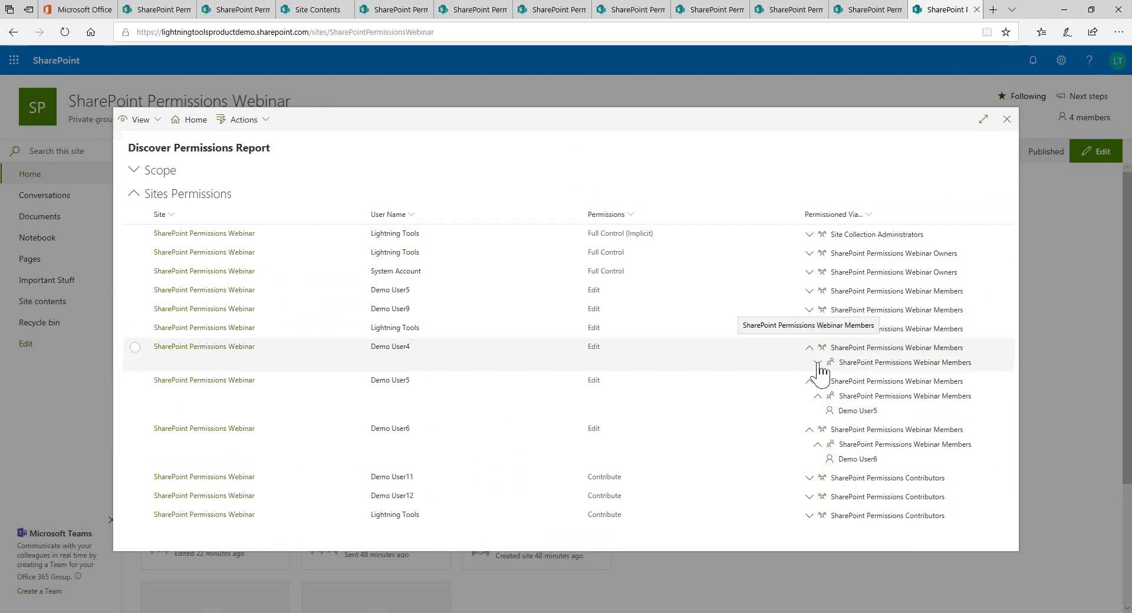
click(819, 364)
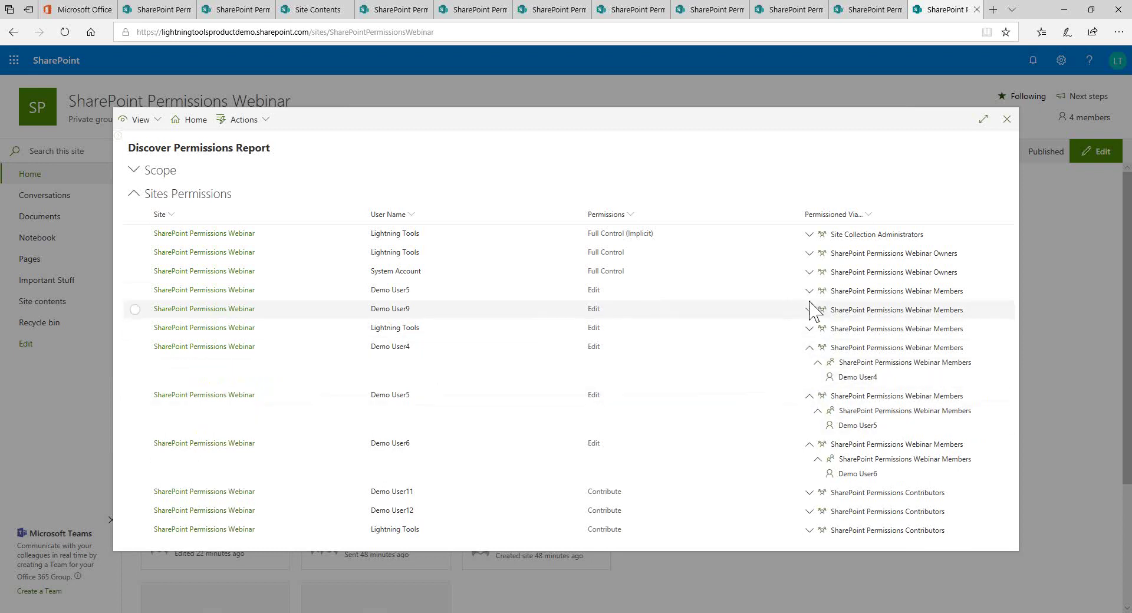
click(809, 310)
click(818, 325)
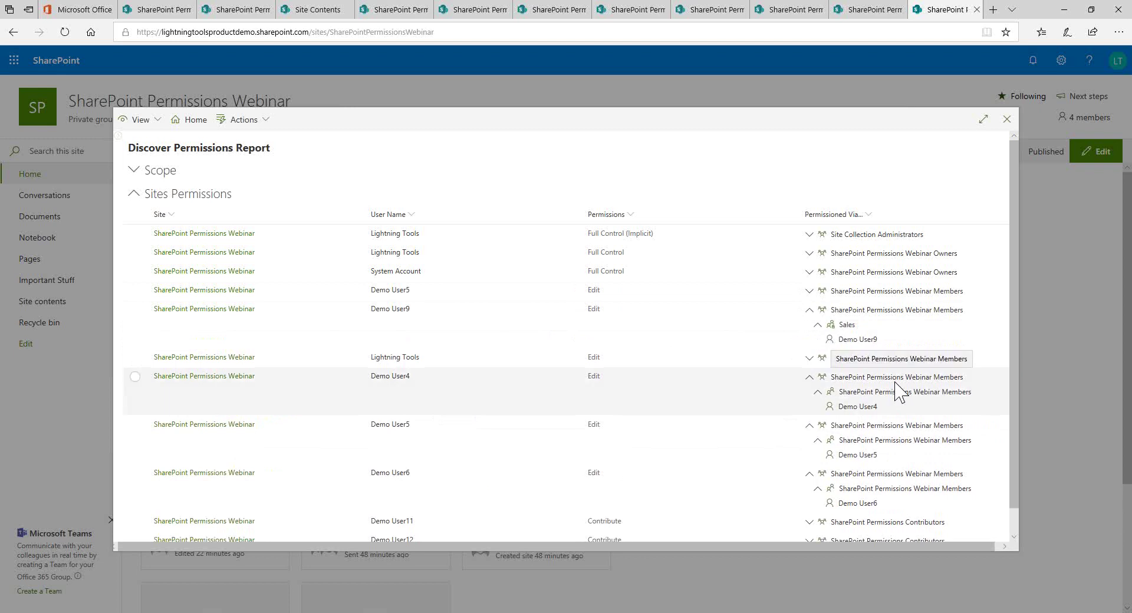
mouse_move(861, 348)
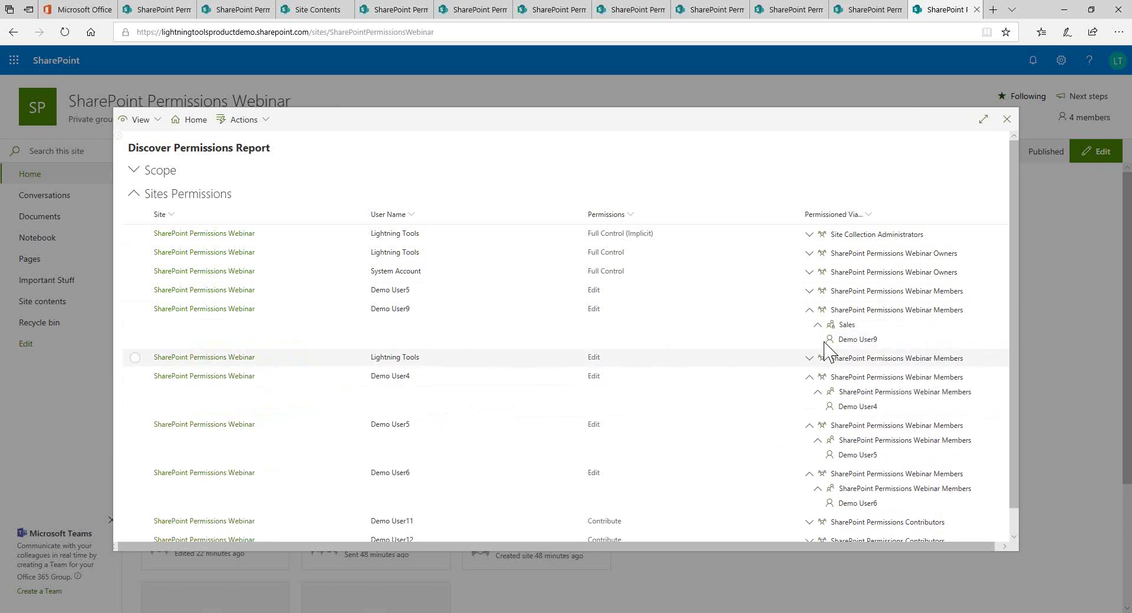
Select the Demo User9 entry in the report, look through its account and permission management actions, and close the report.
click(135, 309)
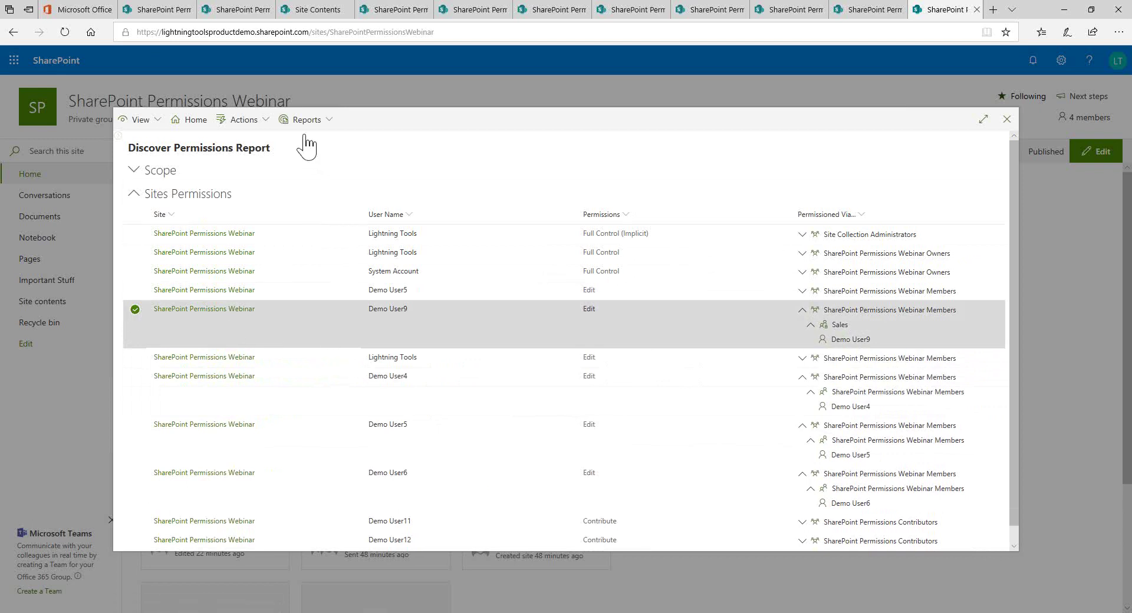
click(267, 123)
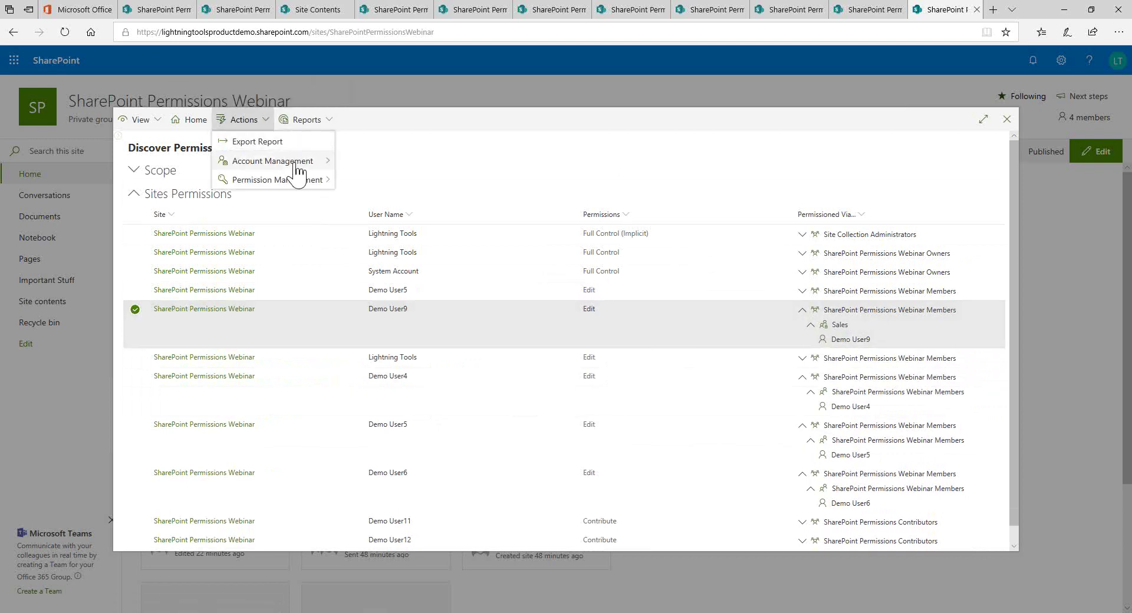
mouse_move(300, 171)
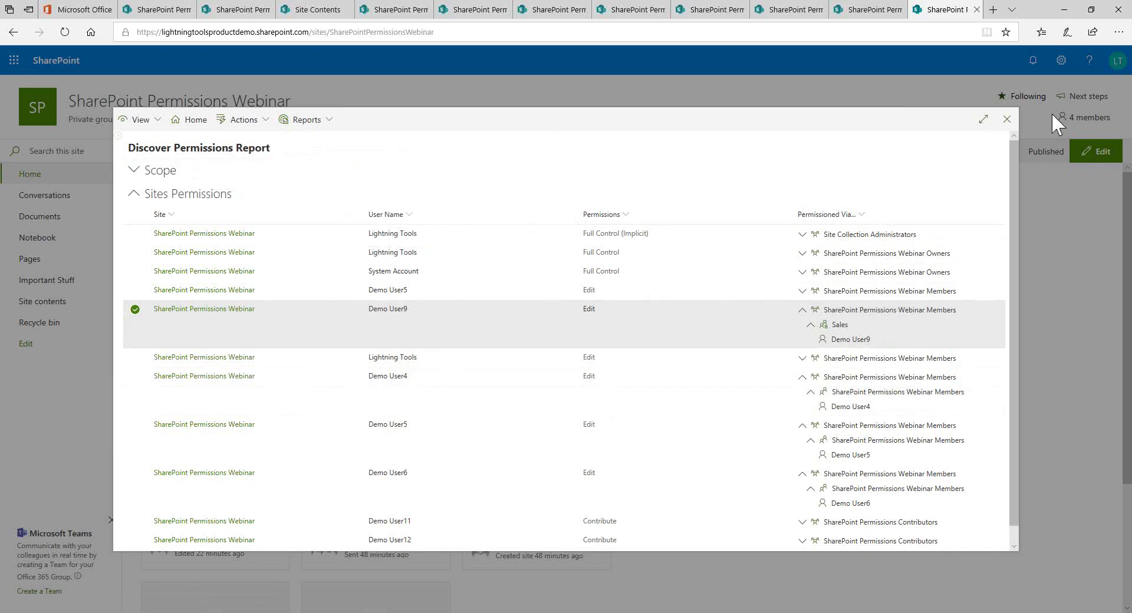
click(1007, 120)
Edit the home page, add the DeliverPoint web part between News and Activity, and republish the page.
click(1088, 154)
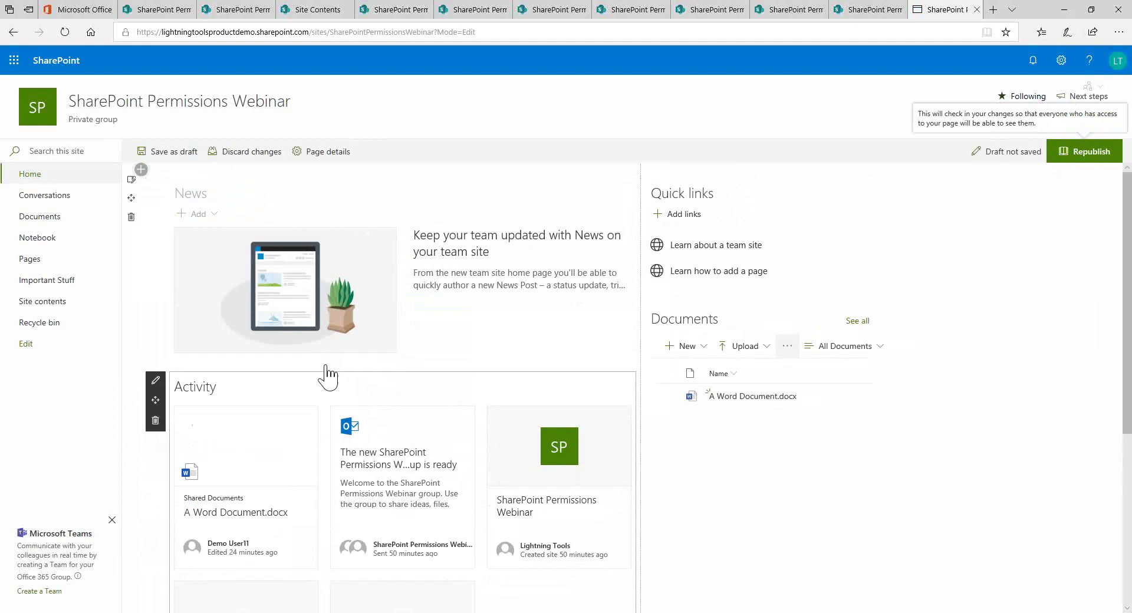
click(402, 365)
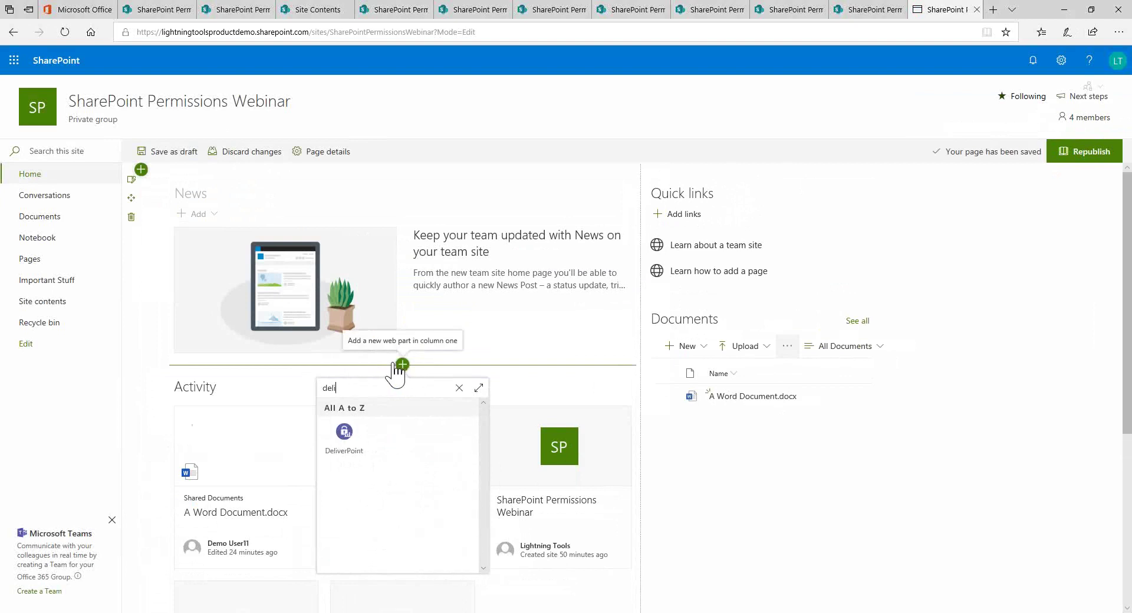
click(343, 433)
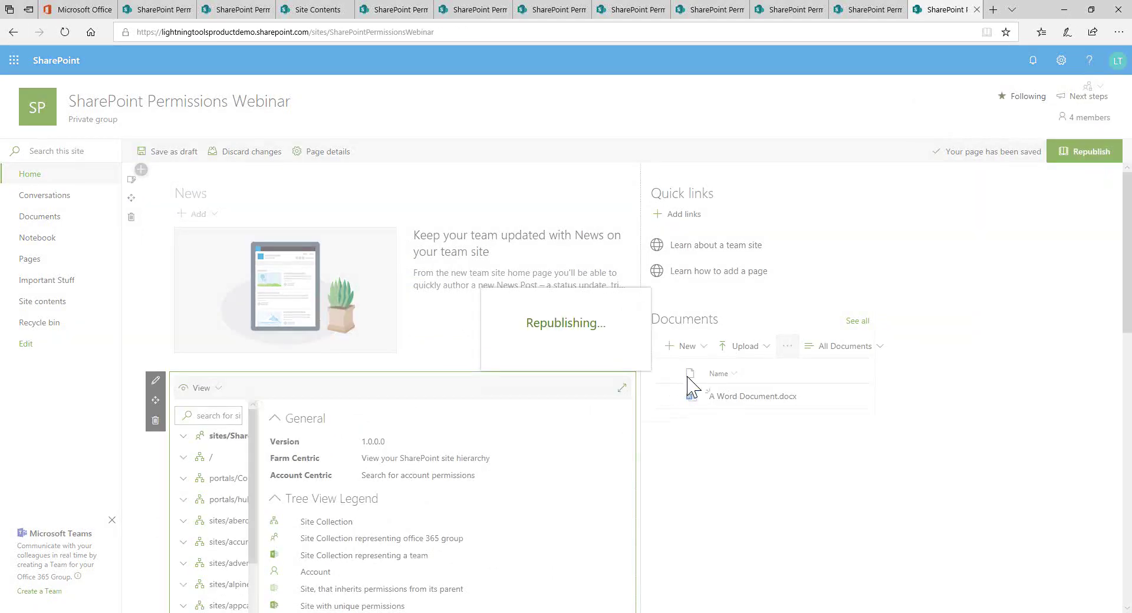
Widen the site tree in the DeliverPoint web part and expand sites/SharePointPermissionsWebinar.
scroll(688, 386, down, 5)
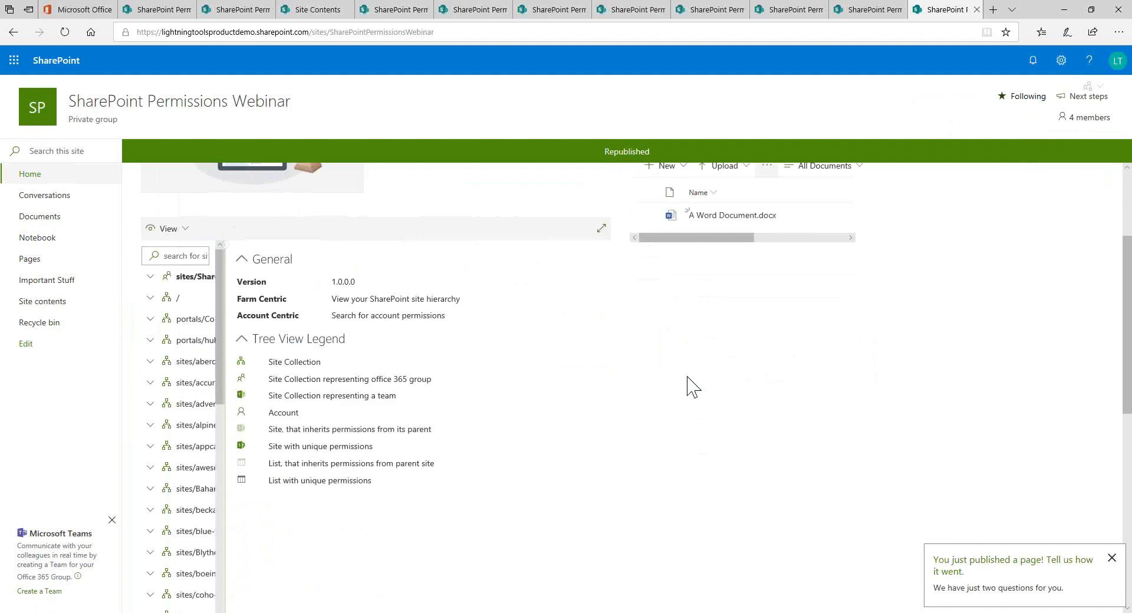
drag(221, 347, 372, 342)
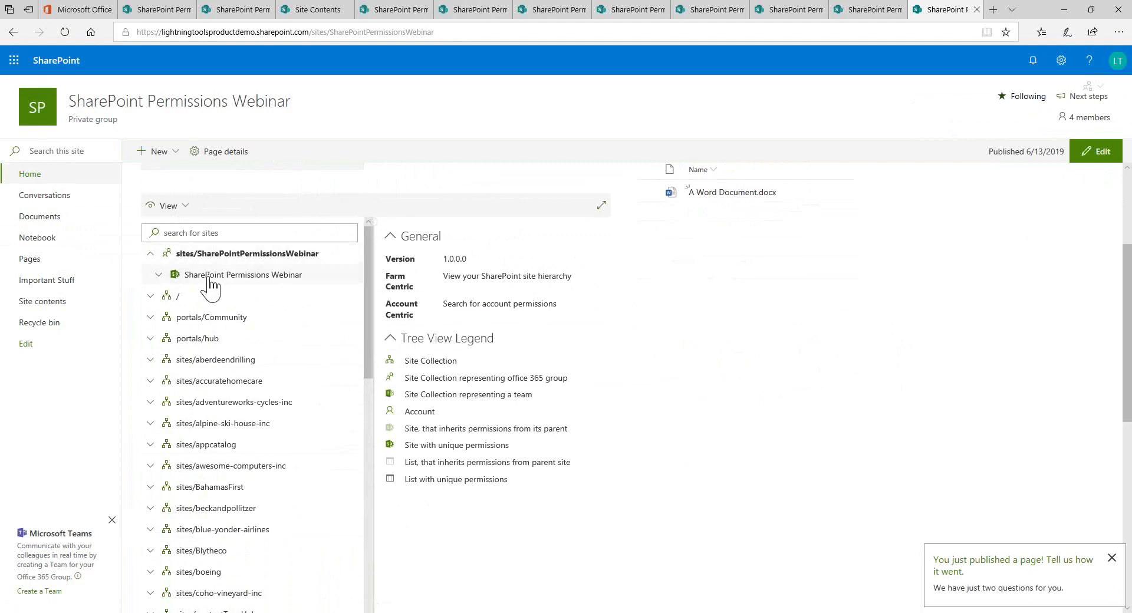
Check the lists under SharePoint Permissions Webinar, collapse its site collection, and expand sites/LightningTools down to the contents of the Sales site.
click(164, 275)
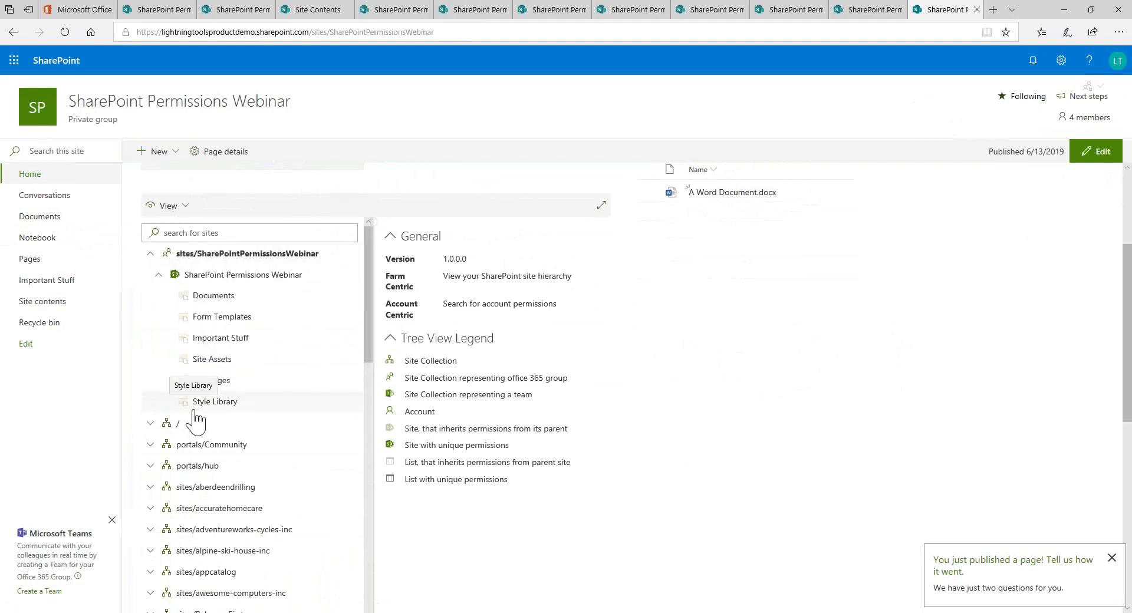
click(150, 254)
scroll(223, 304, down, 5)
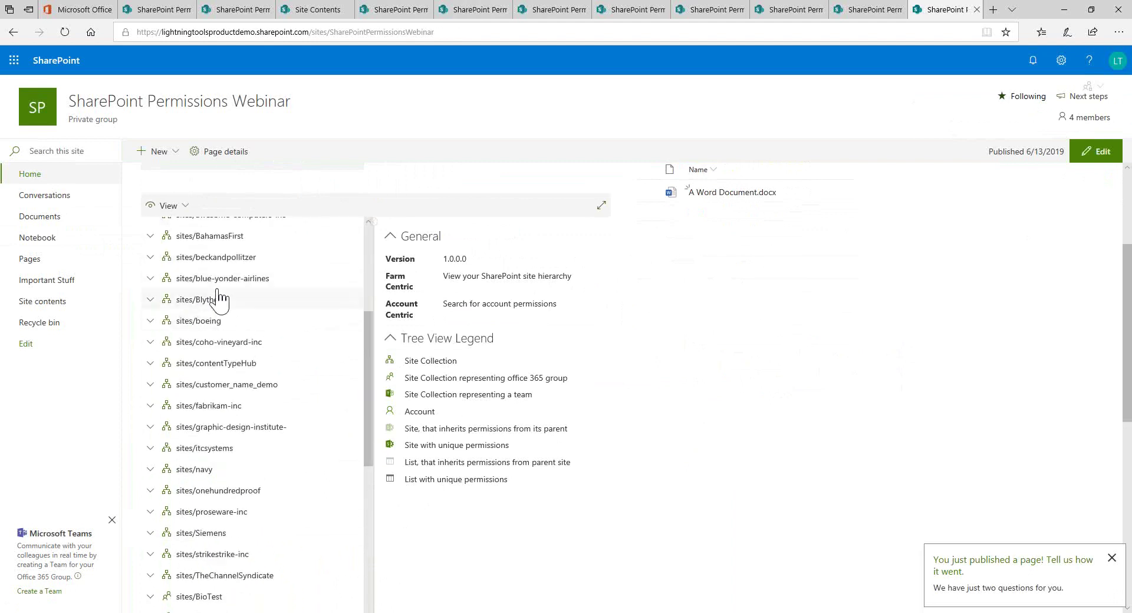
scroll(209, 309, down, 5)
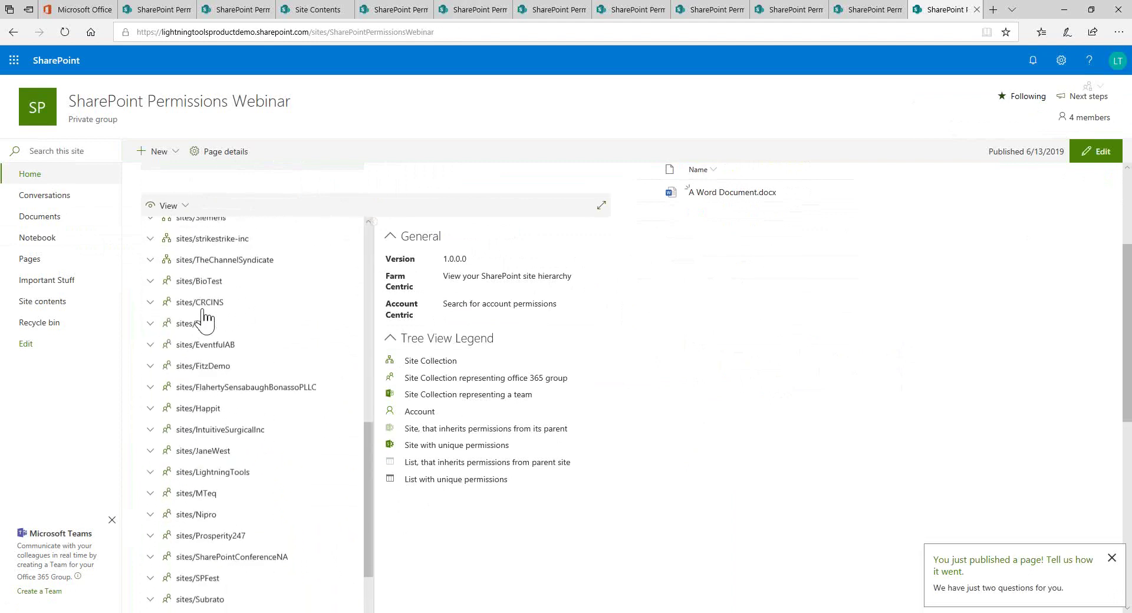
click(150, 405)
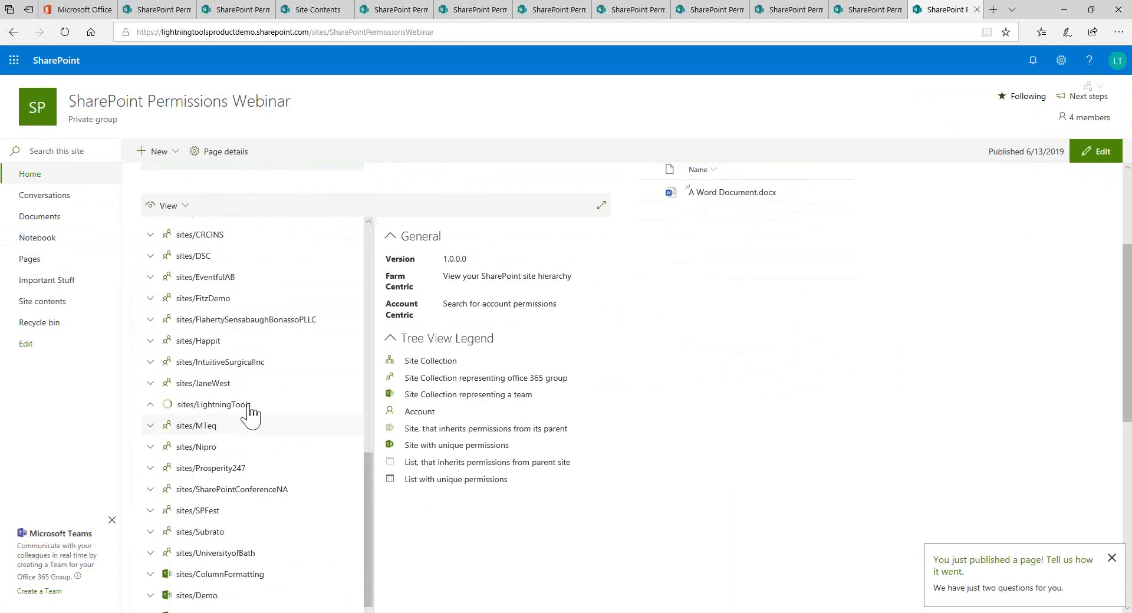
click(158, 427)
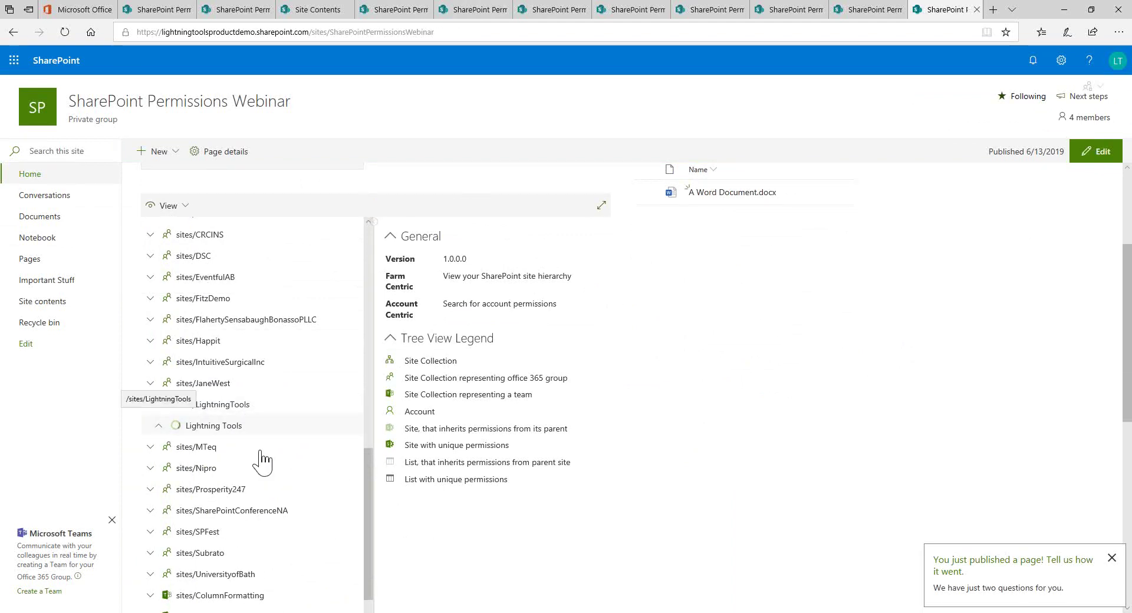
scroll(268, 507, down, 3)
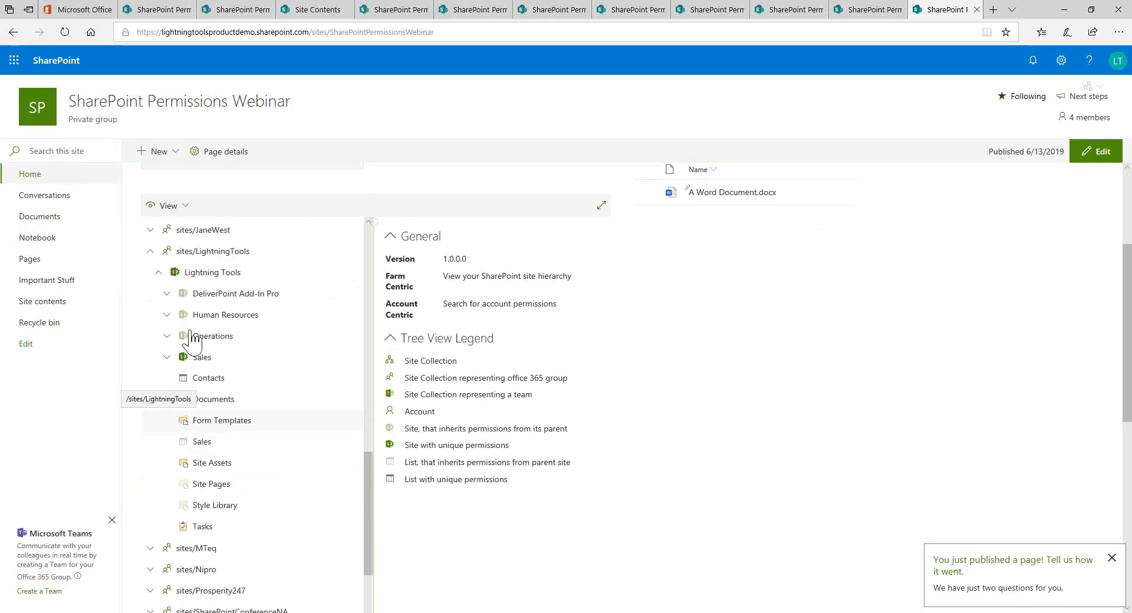
click(166, 357)
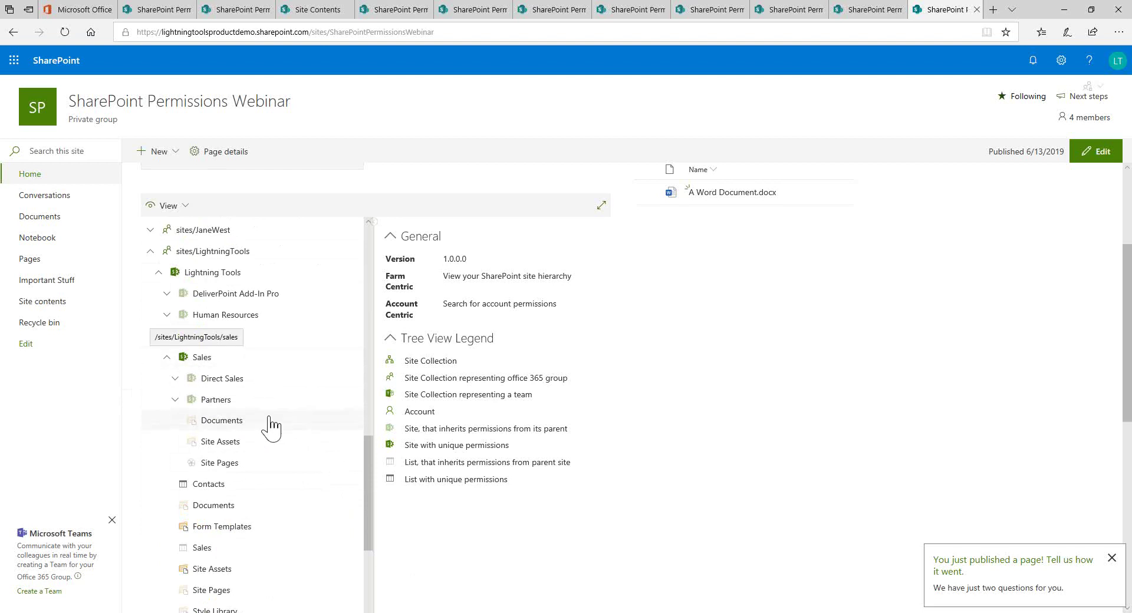
Run the Discover Permissions report for the Sales site and view it full screen, checking the User Name sort and filter options.
click(147, 364)
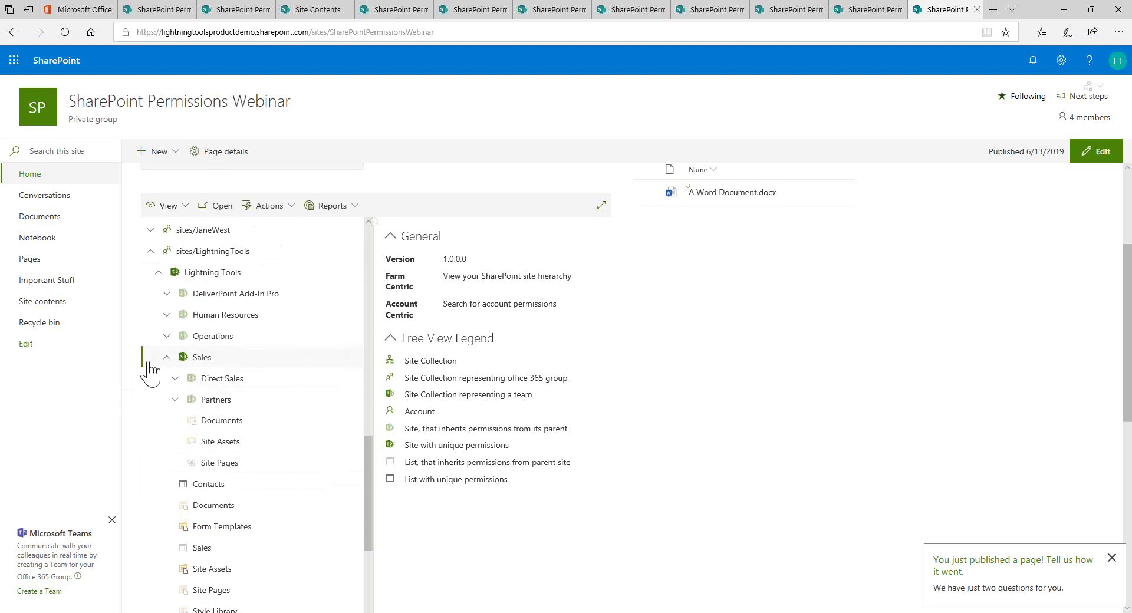
click(354, 207)
click(377, 230)
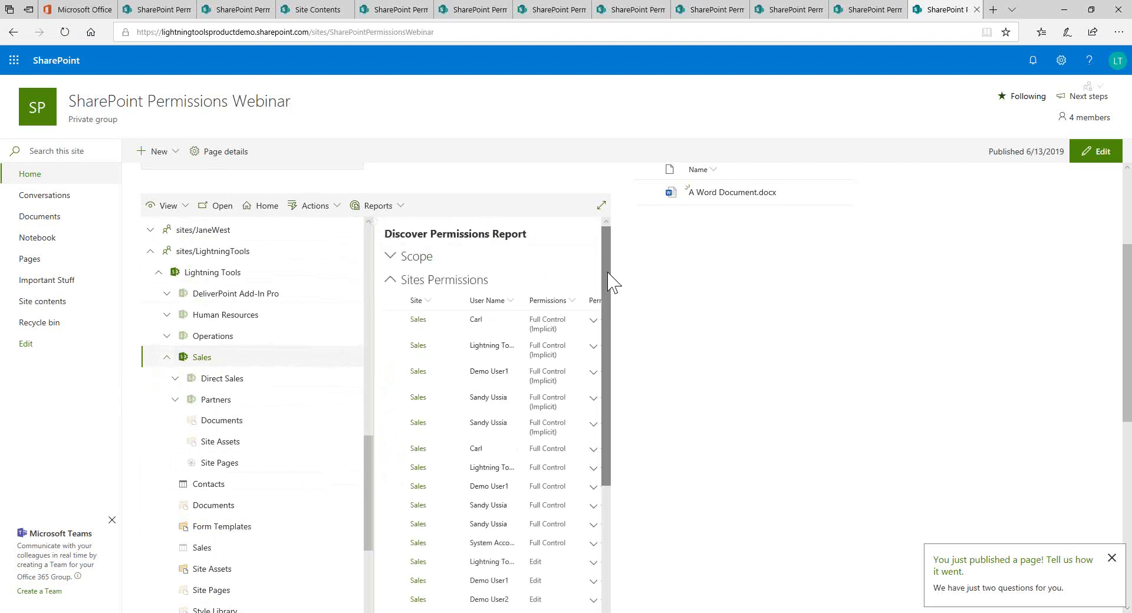
click(603, 209)
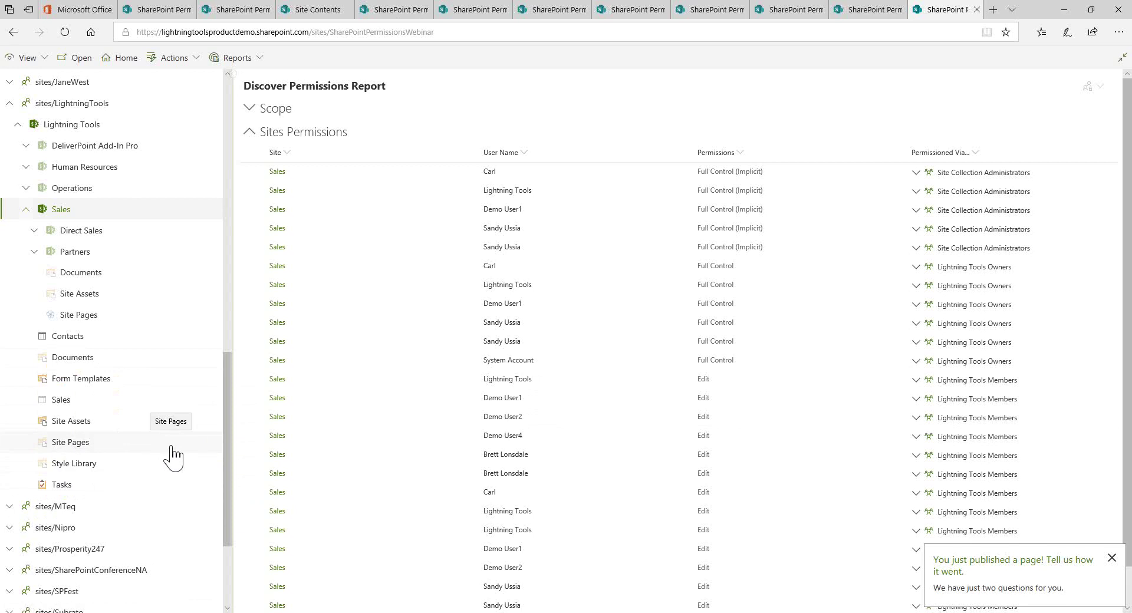
click(528, 158)
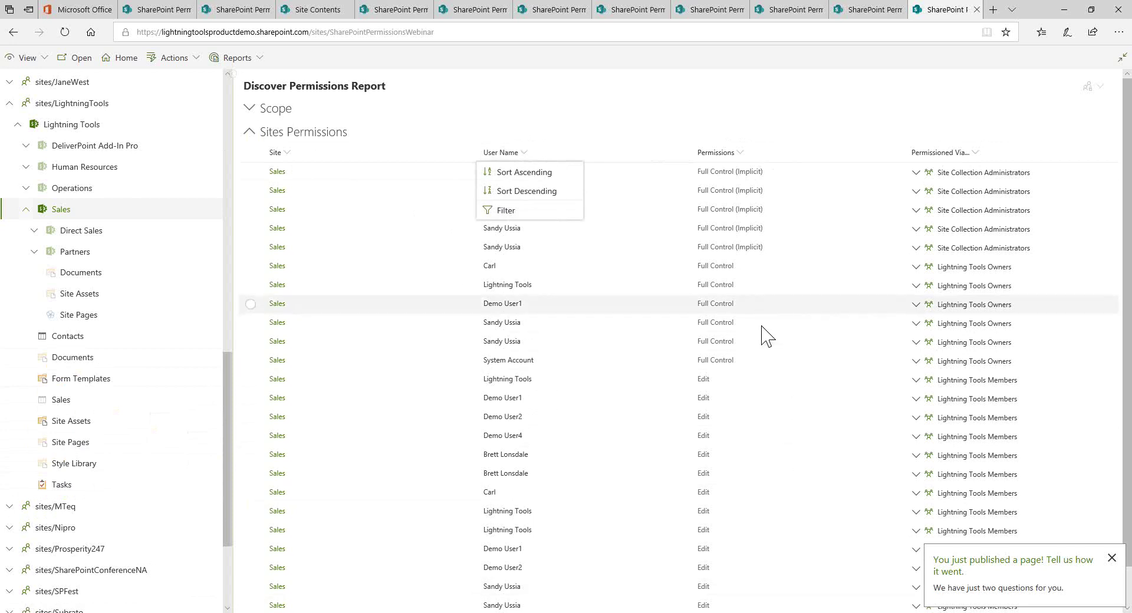
click(747, 339)
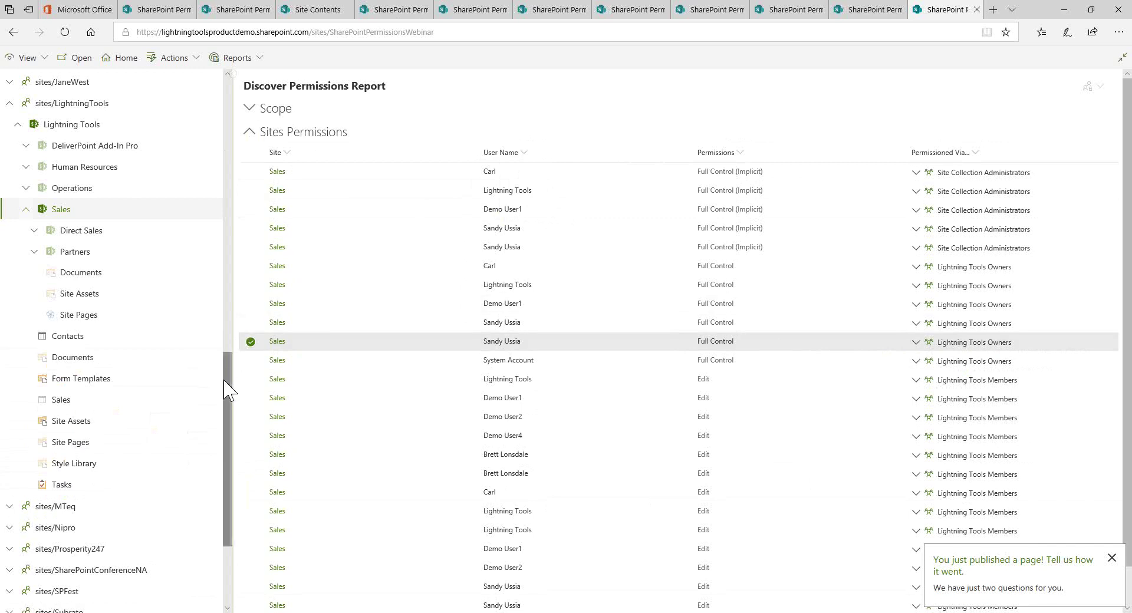
Switch DeliverPoint to the Account Centric view and search the users for "demo".
drag(228, 354, 256, 115)
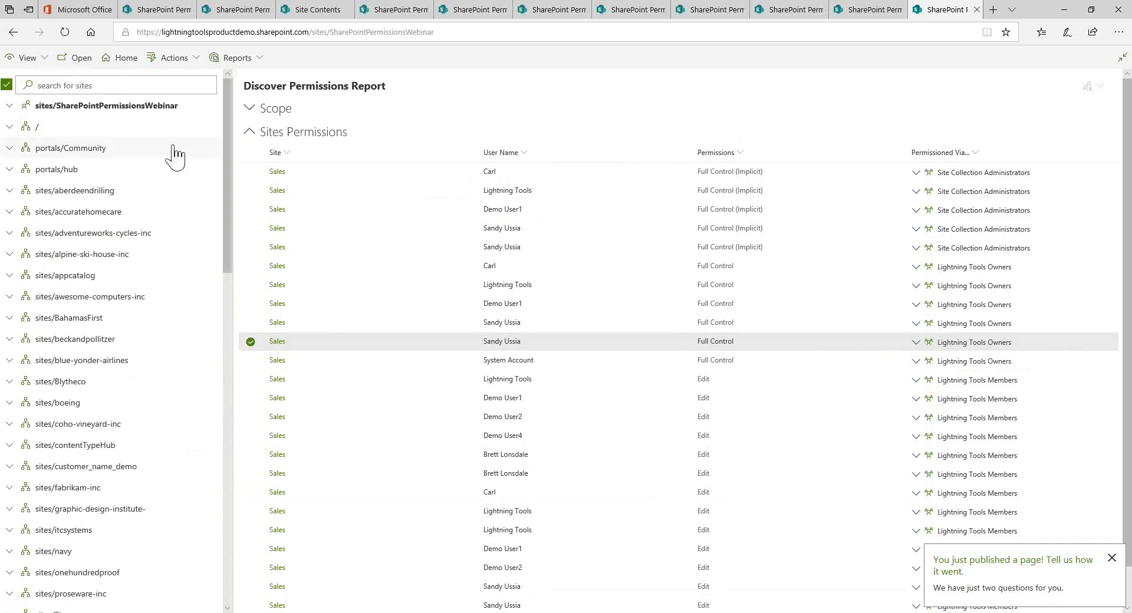
click(42, 57)
click(43, 58)
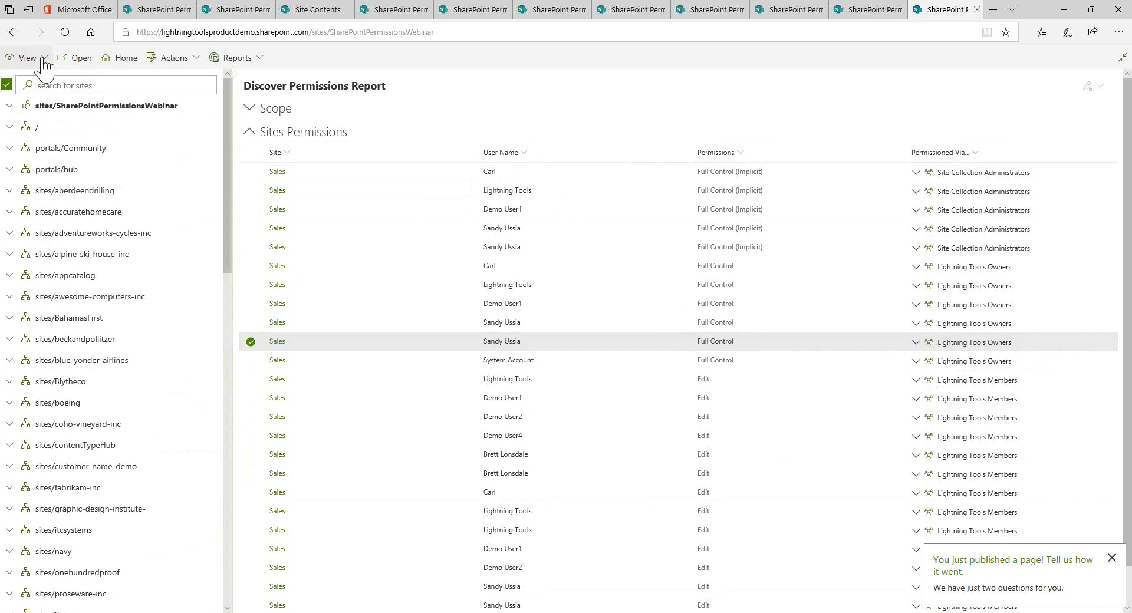
click(43, 58)
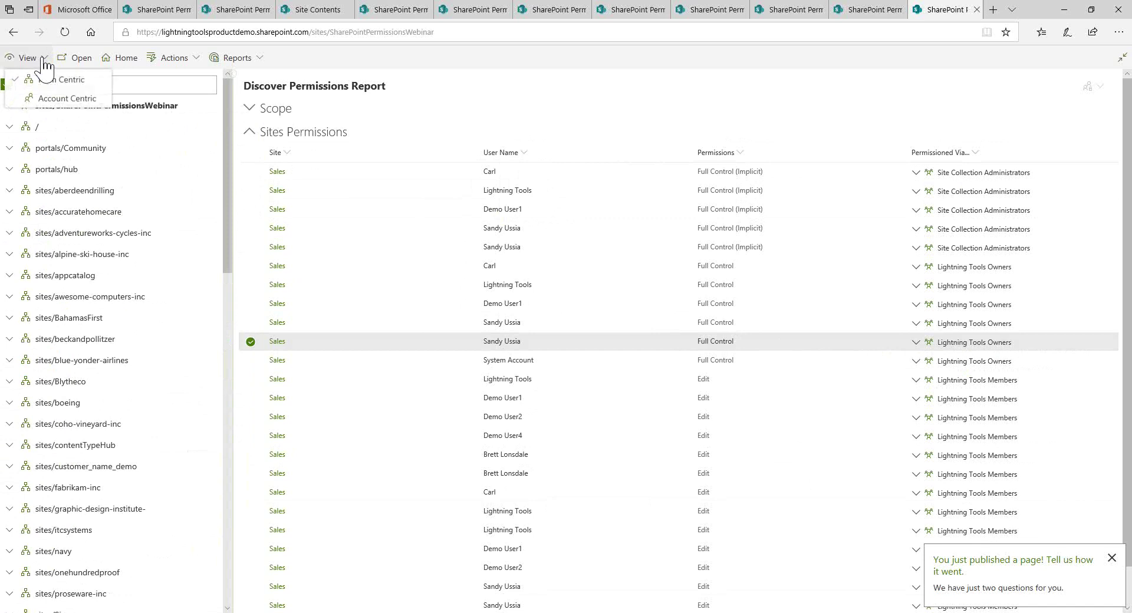
click(65, 100)
click(105, 88)
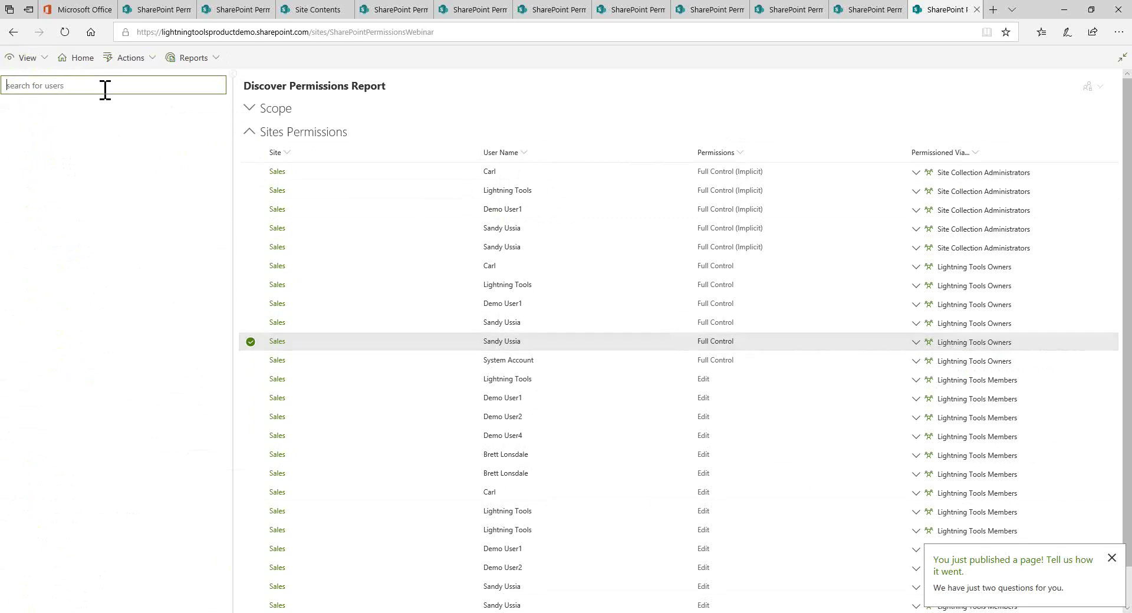
text(demo)
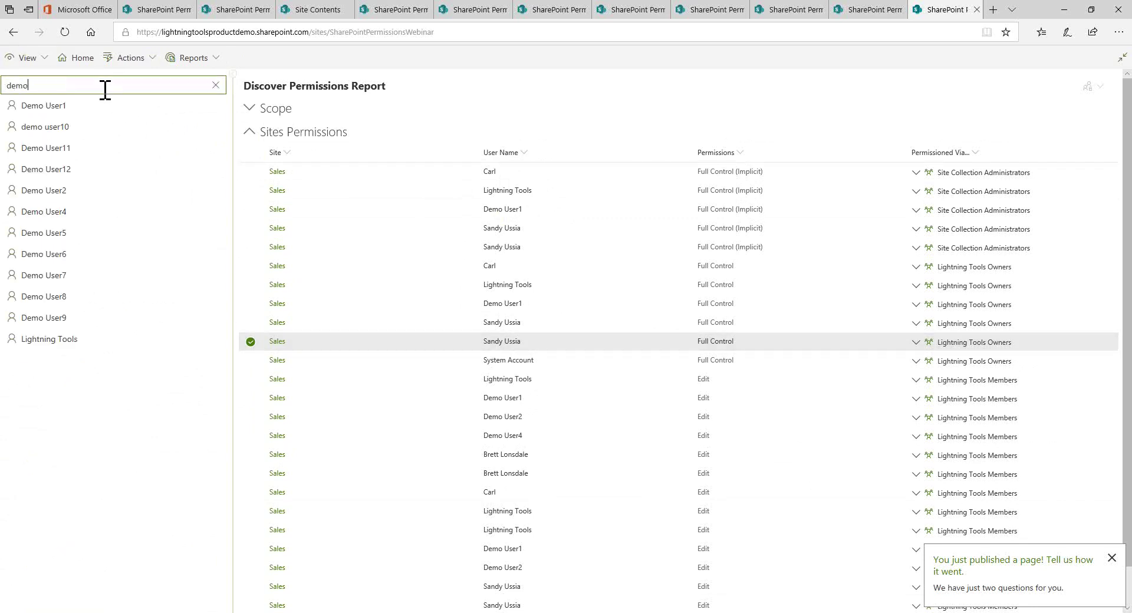
Run the Unique Permissions report for the Demo User1 account.
click(90, 106)
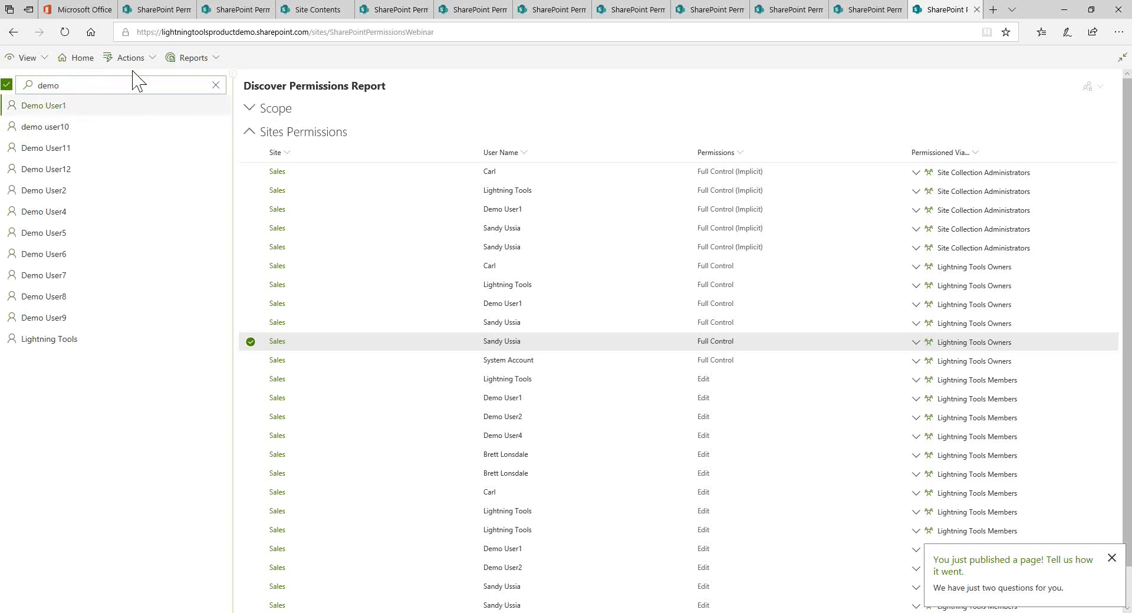
click(175, 59)
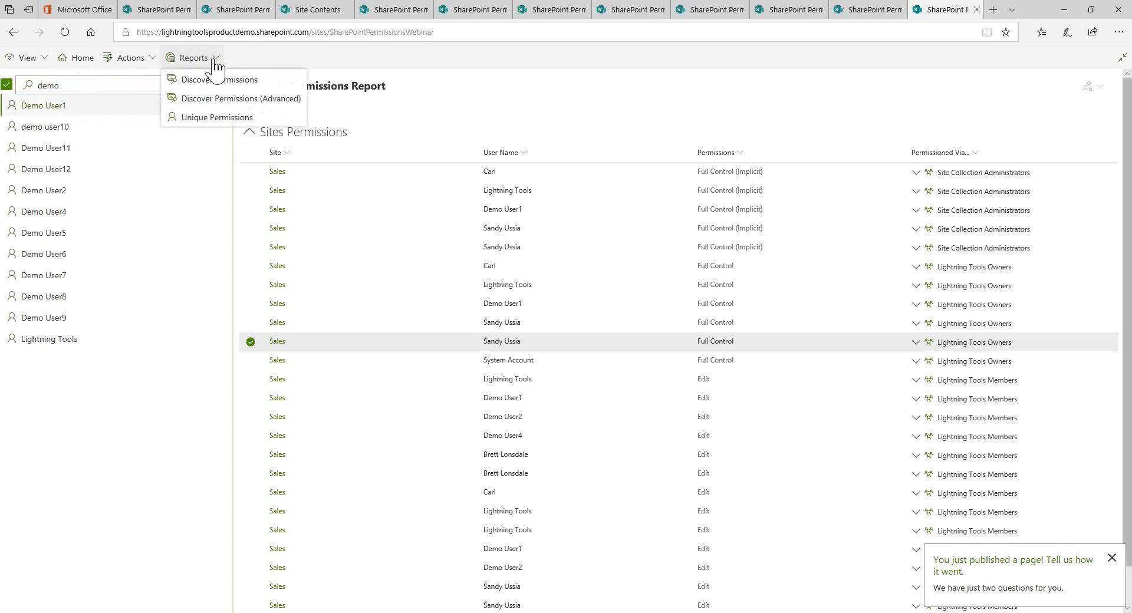
click(229, 118)
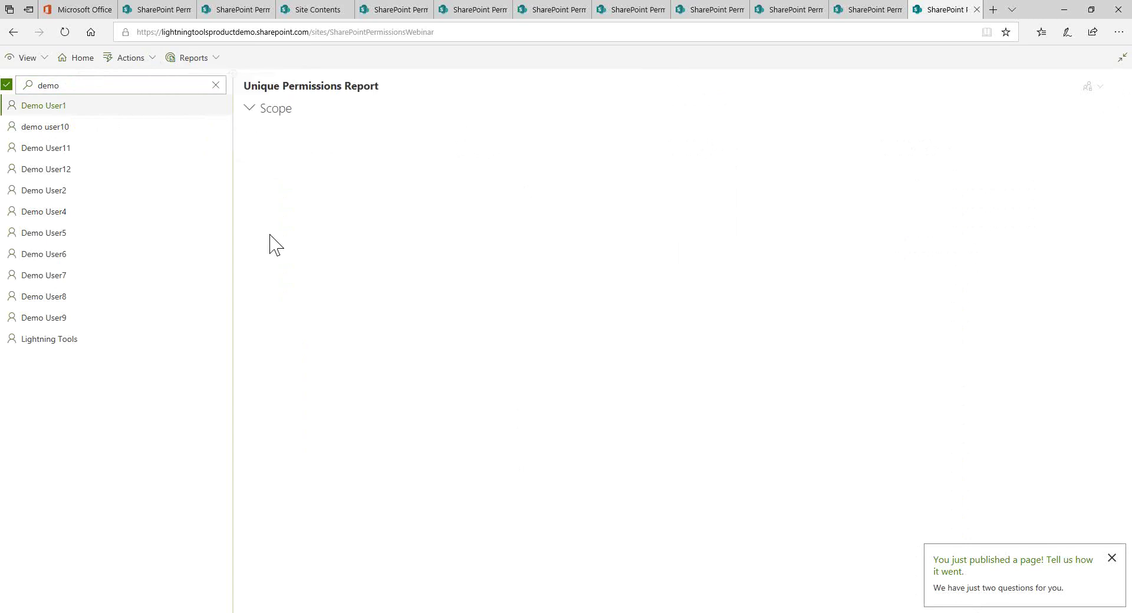
Search the users for "ligh" and run the Unique Permissions report for the Lightning Tools account.
click(80, 90)
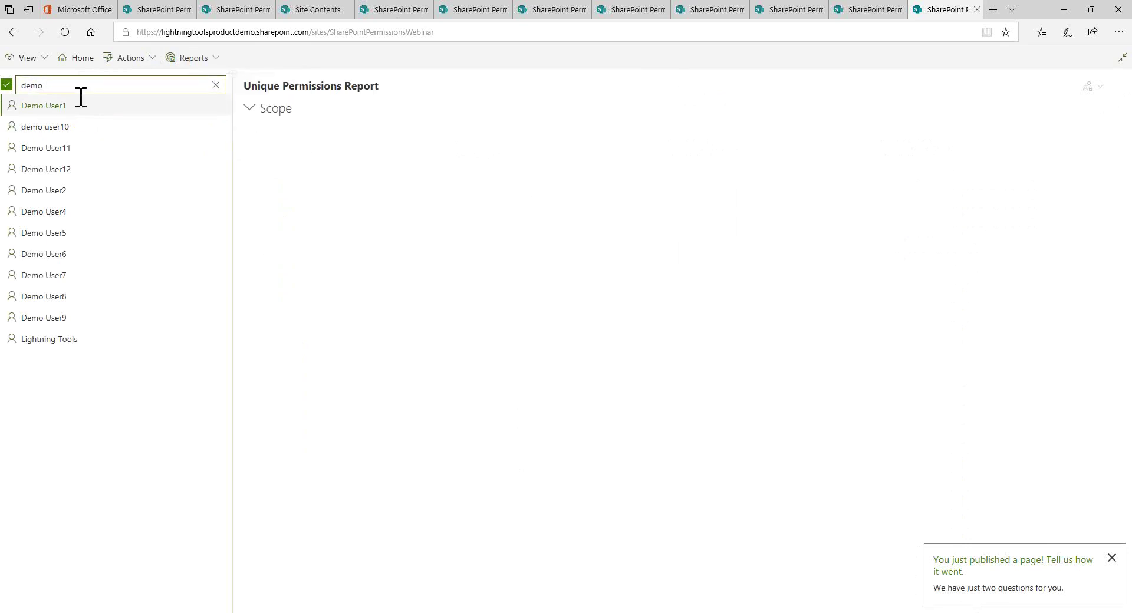
key(BackSpace)
key(BackSpace)
key(BackSpace)
text(l)
click(86, 109)
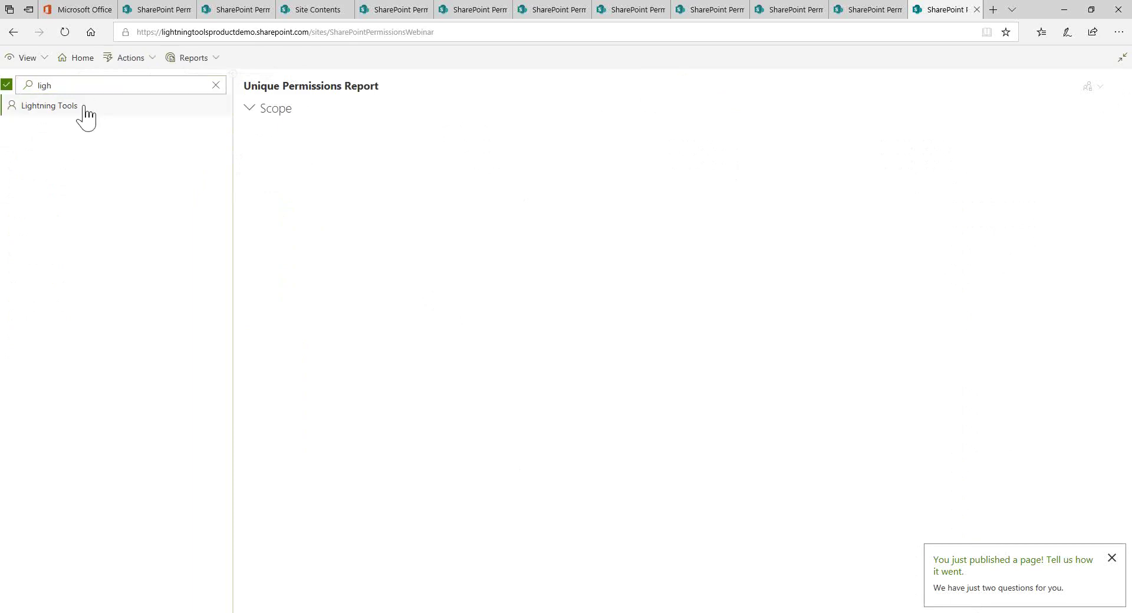
click(217, 61)
click(242, 124)
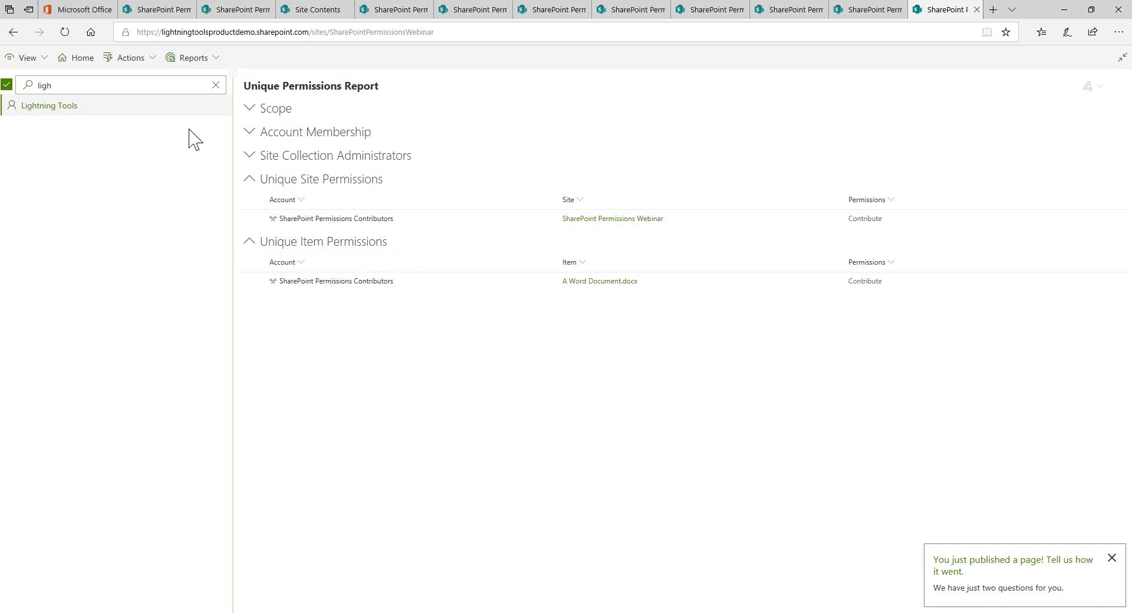
Look at the Delete Permissions operation for the Lightning Tools account without running it, and return from full screen to the site page.
click(155, 60)
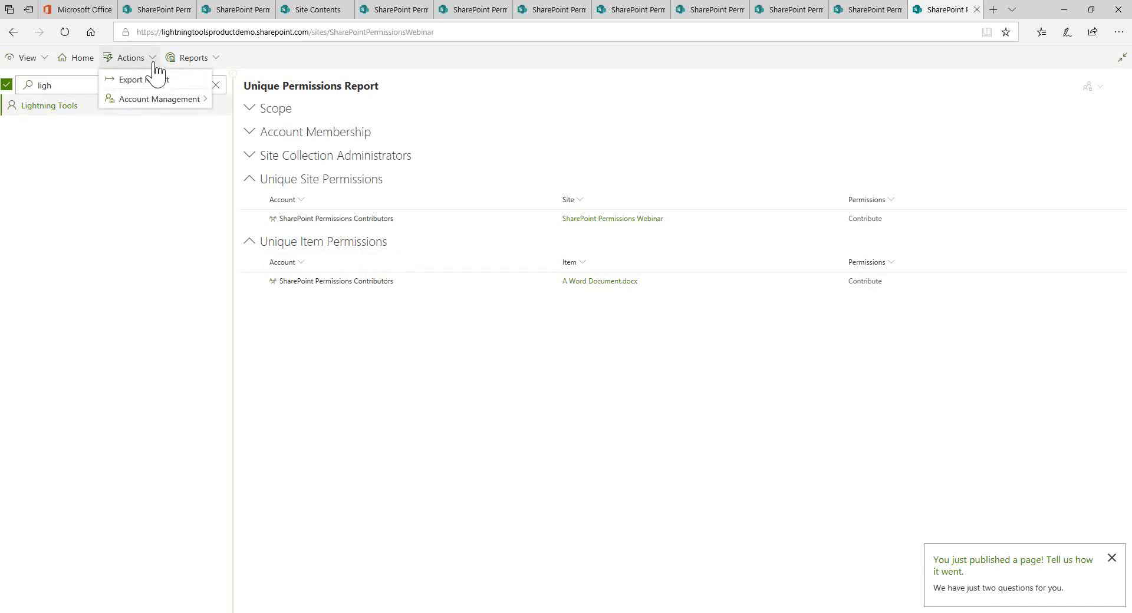
mouse_move(148, 100)
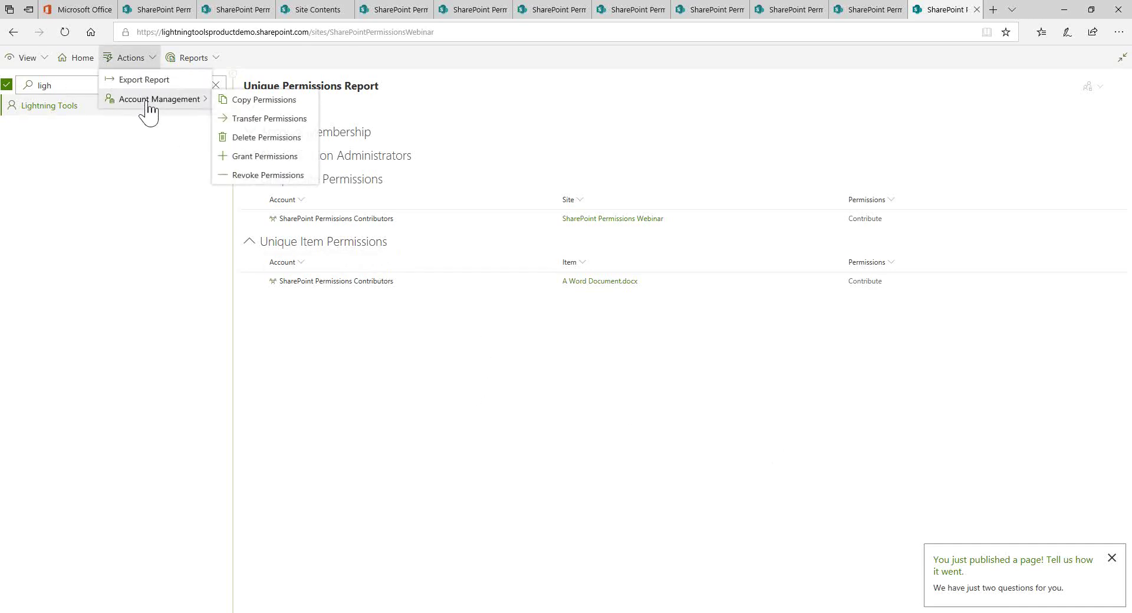
click(300, 139)
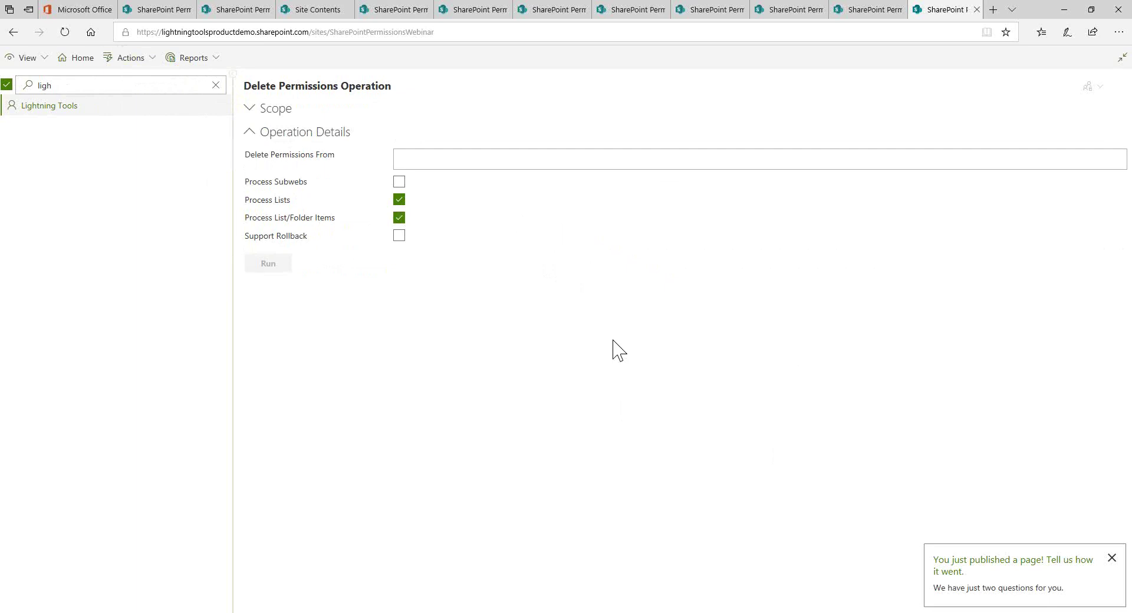
click(1122, 57)
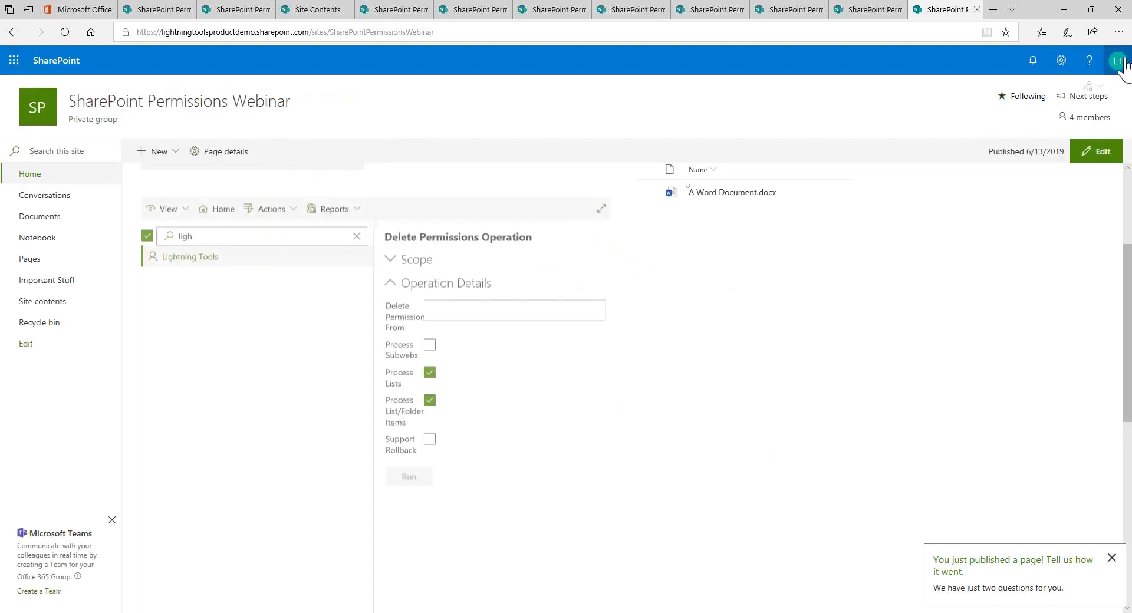
Select A Word Document.docx in the Documents library, view the Discover Permissions report, and close it.
click(37, 217)
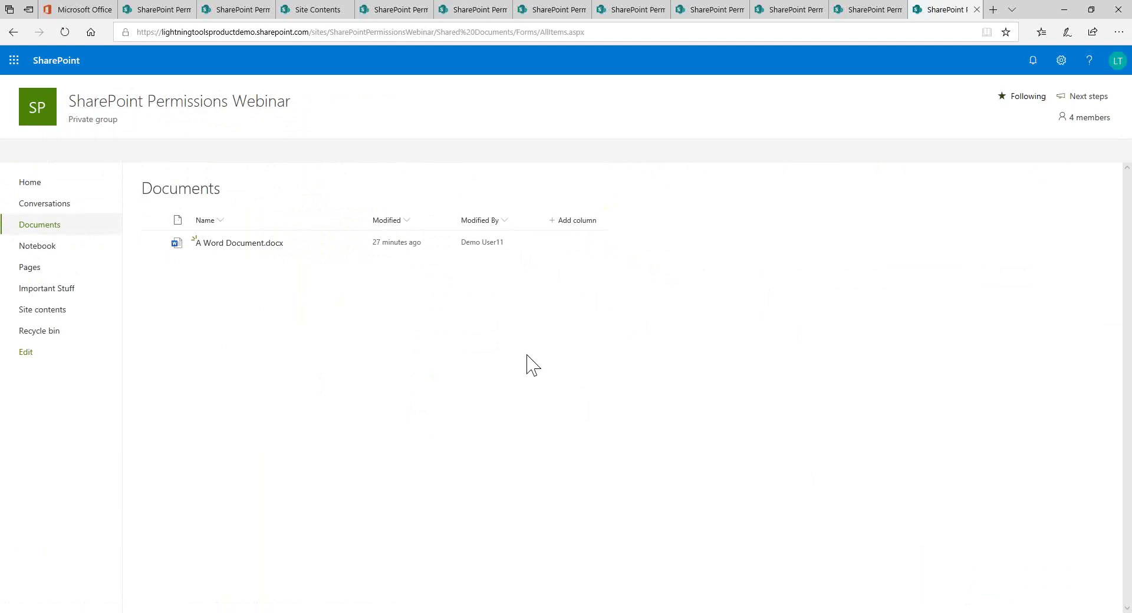
click(152, 244)
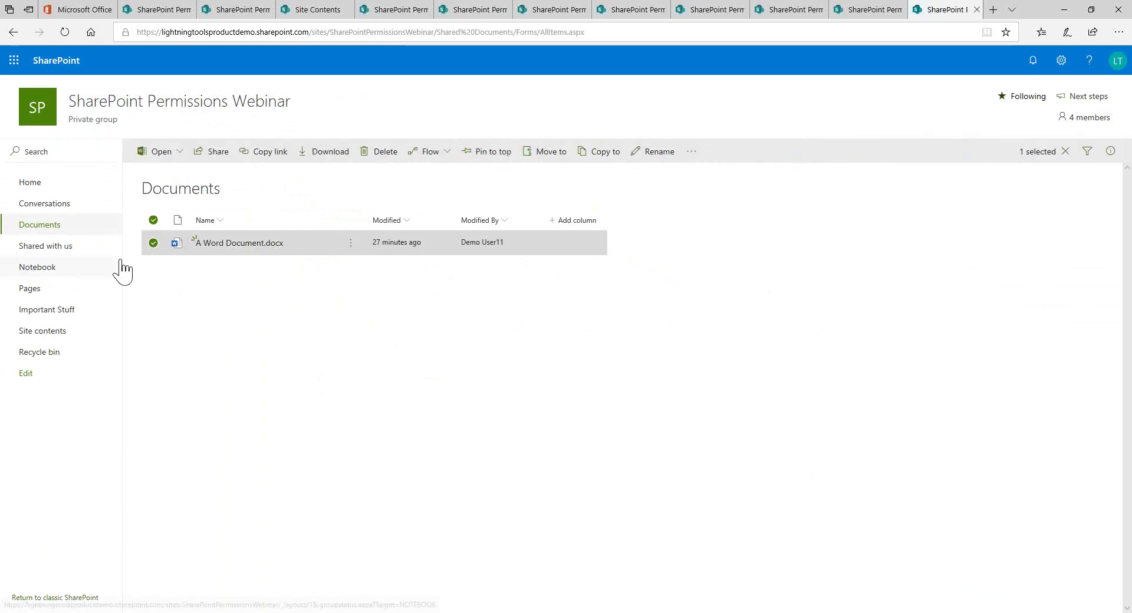
click(690, 153)
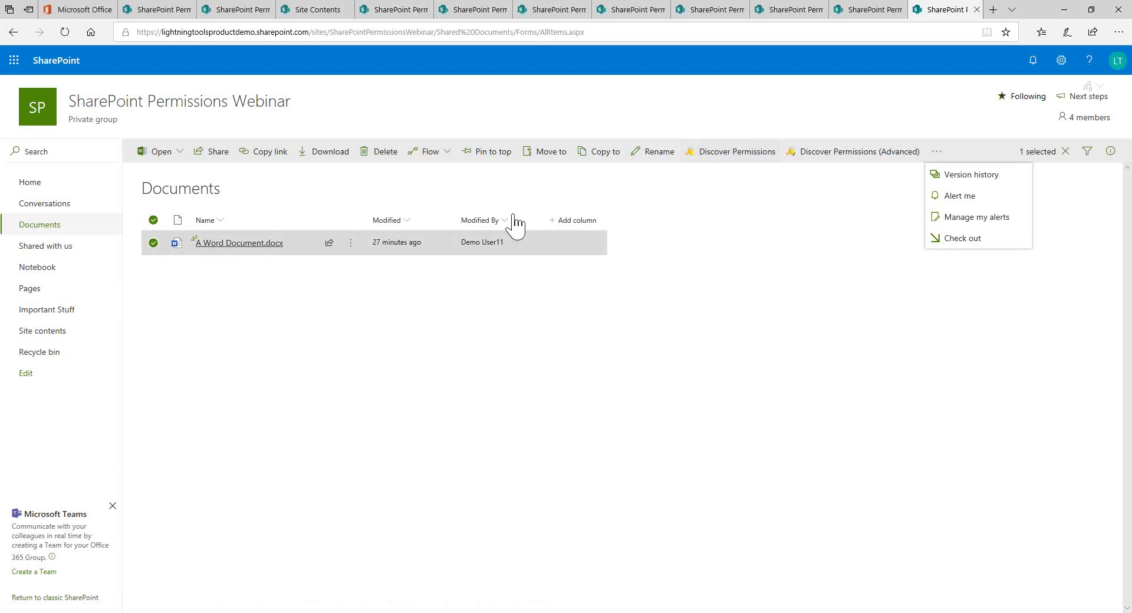
click(750, 158)
click(750, 155)
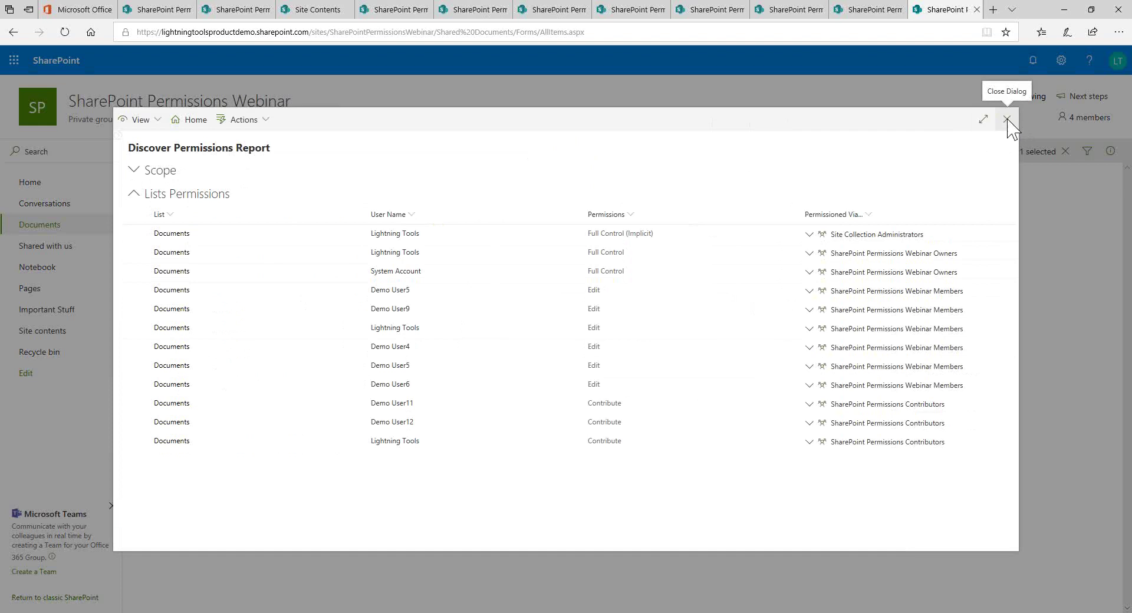
click(1007, 122)
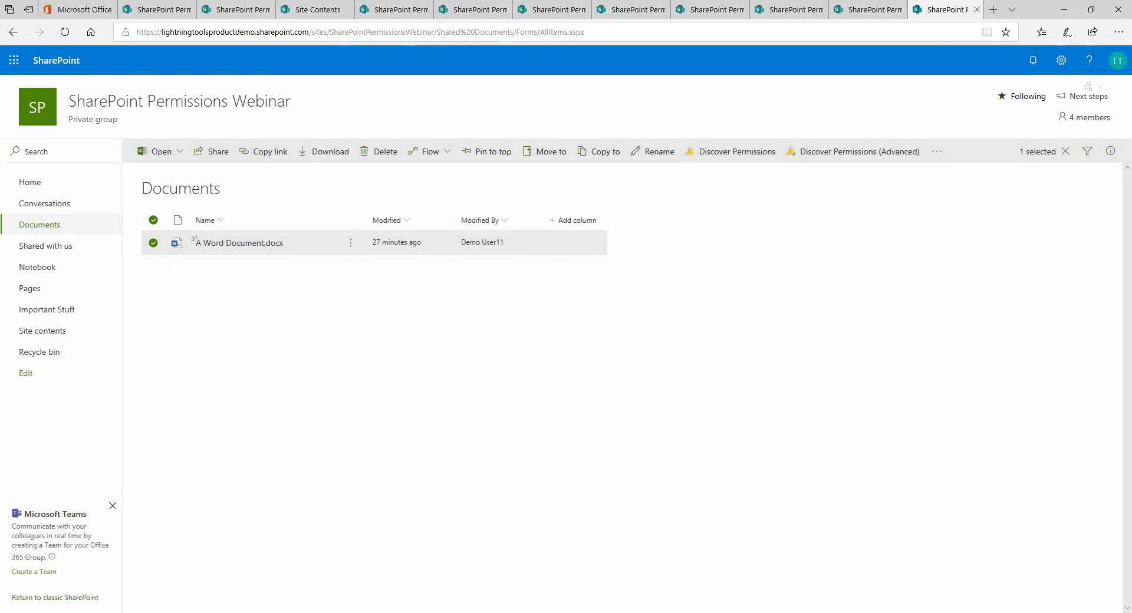
click(310, 583)
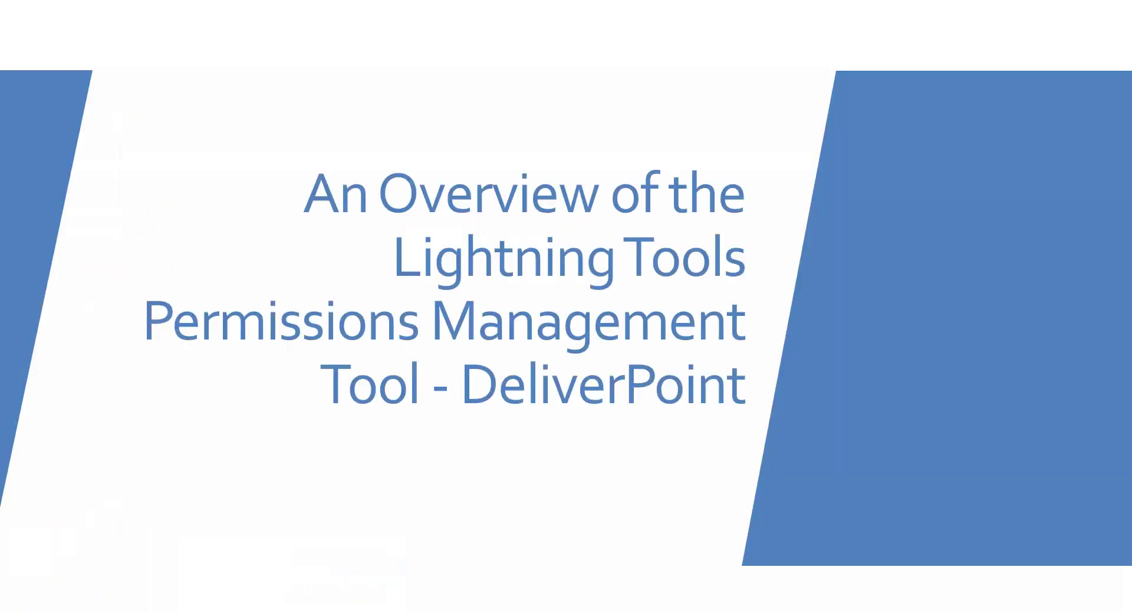
click(554, 406)
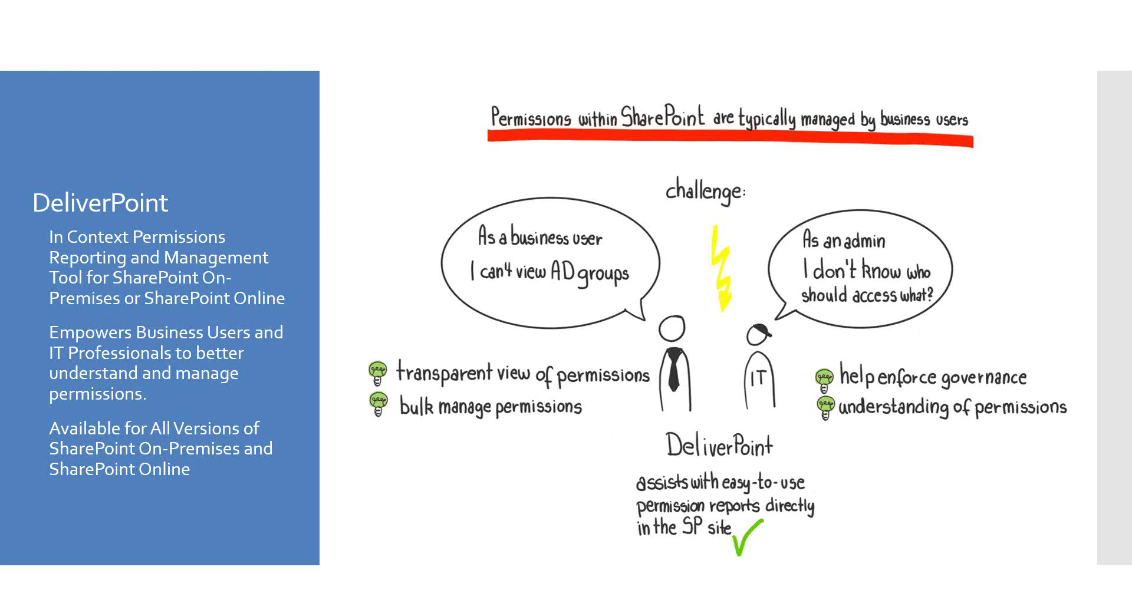
click(1029, 351)
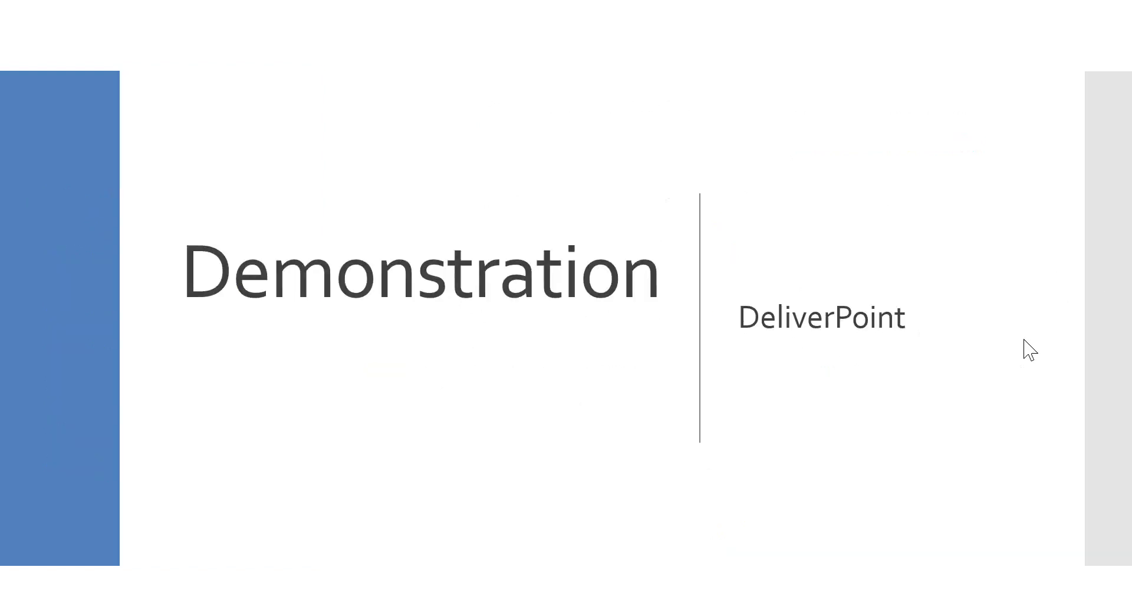
click(1036, 352)
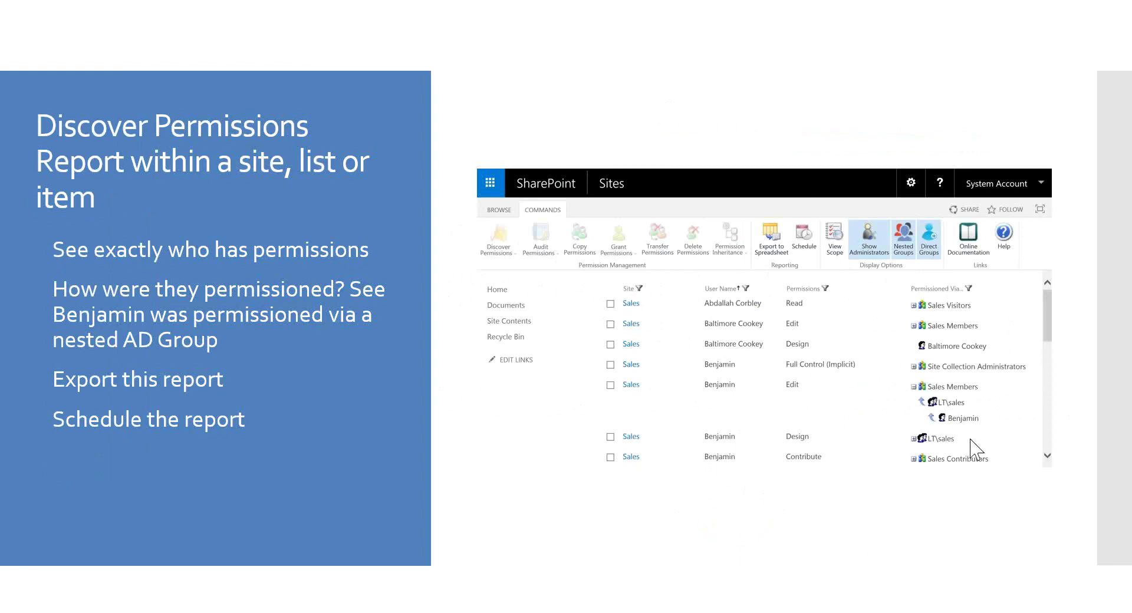
click(865, 449)
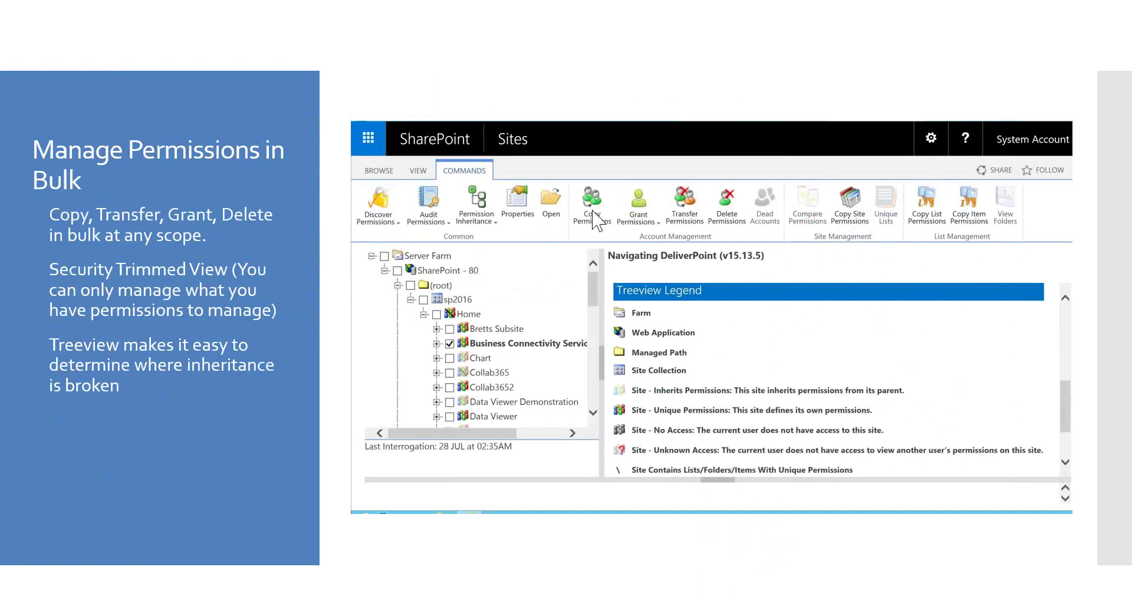
click(949, 465)
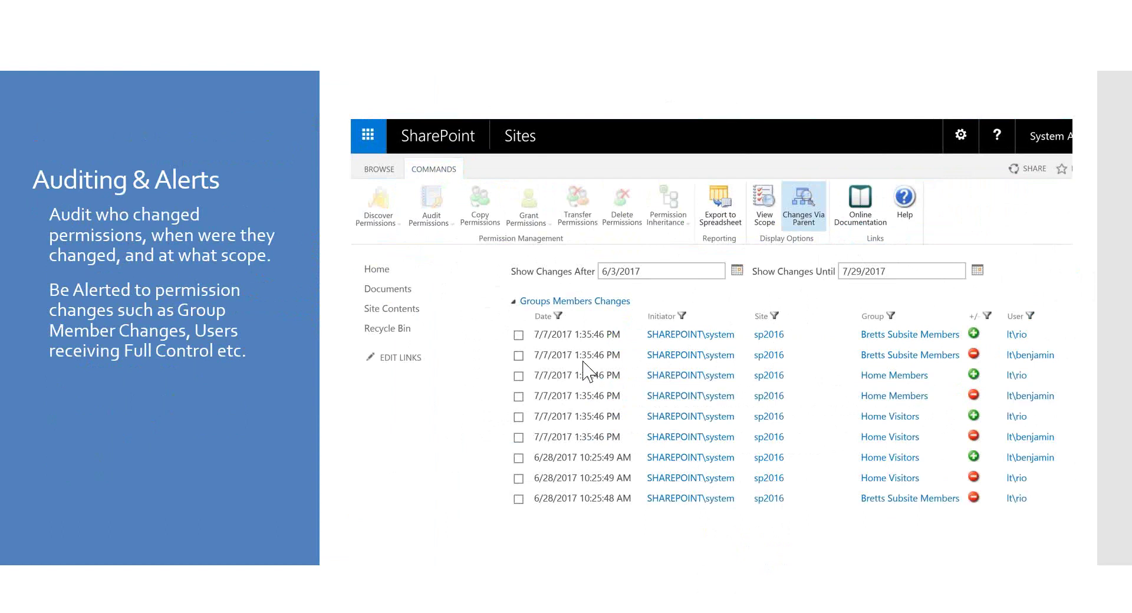
click(477, 430)
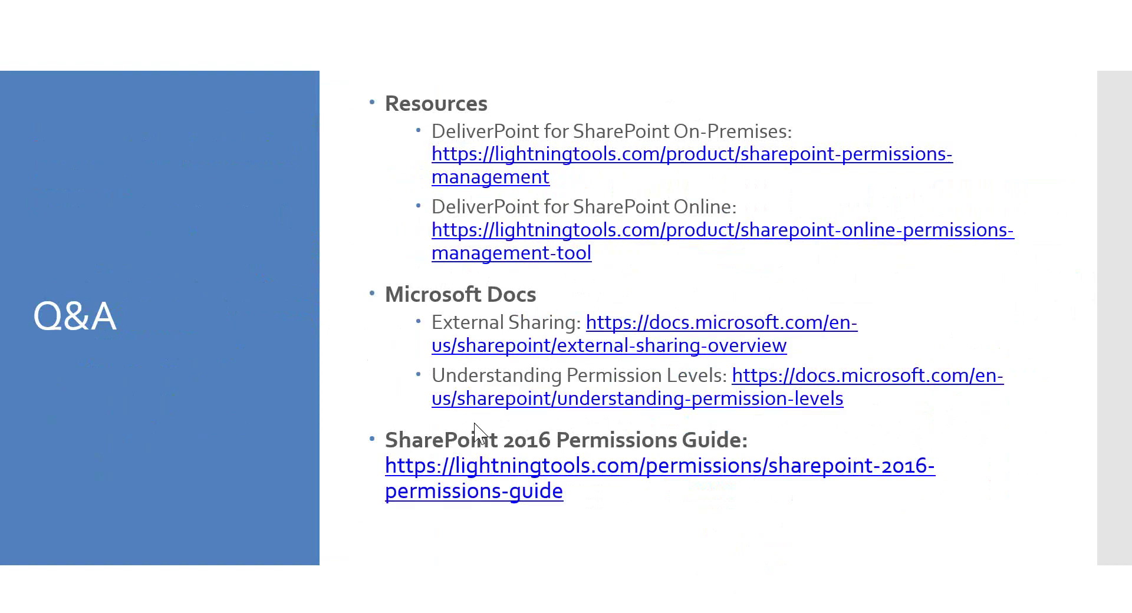